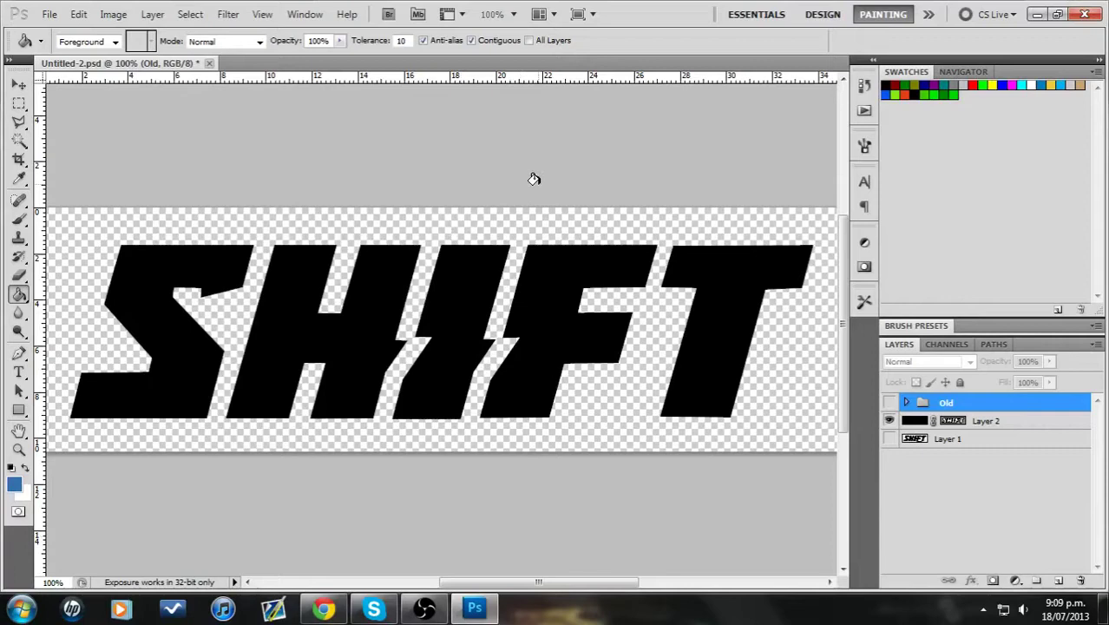
Switch to Chrome to view the Gyazo photo of the blue SHIFT logo on a jersey.
left_click(323, 607)
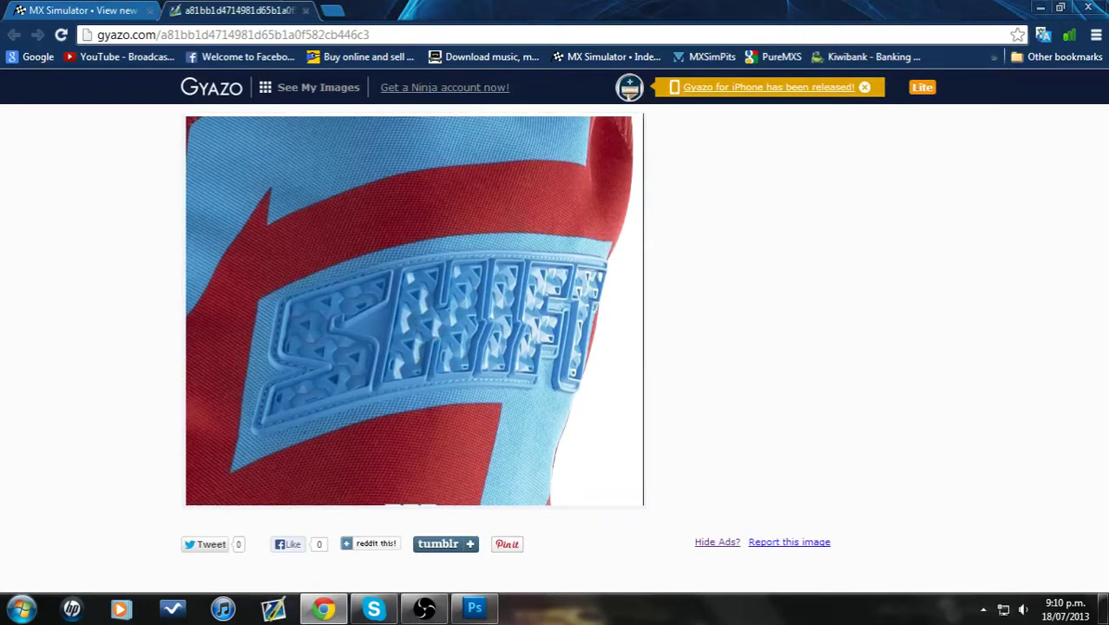
Add a new layer above Layer 2 and fill it with grey.
left_click(475, 607)
left_click(985, 422)
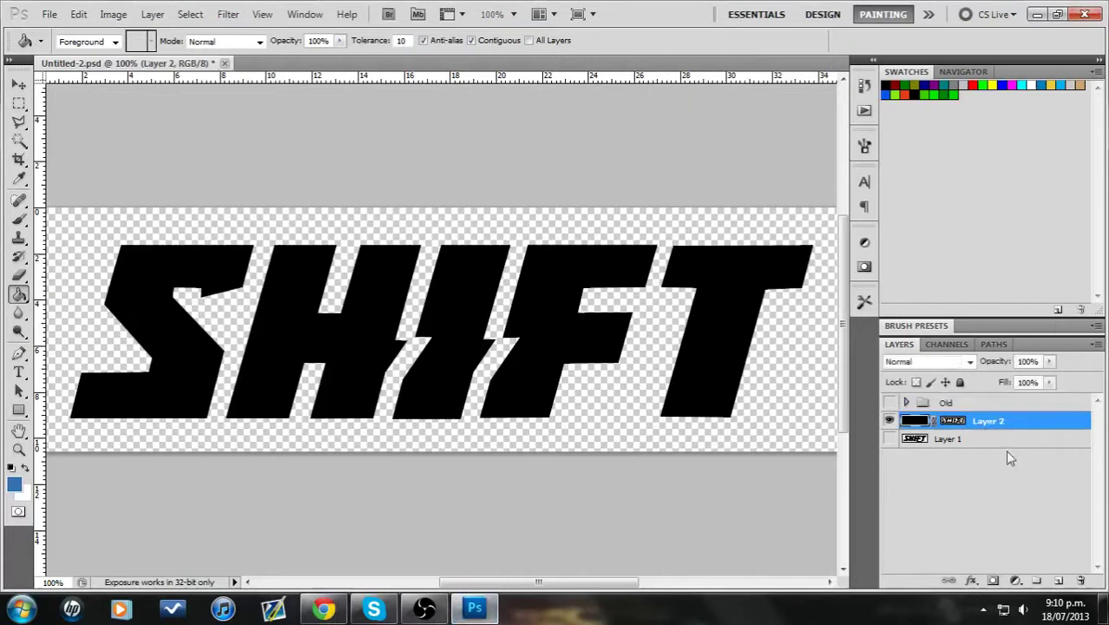
left_click(1058, 580)
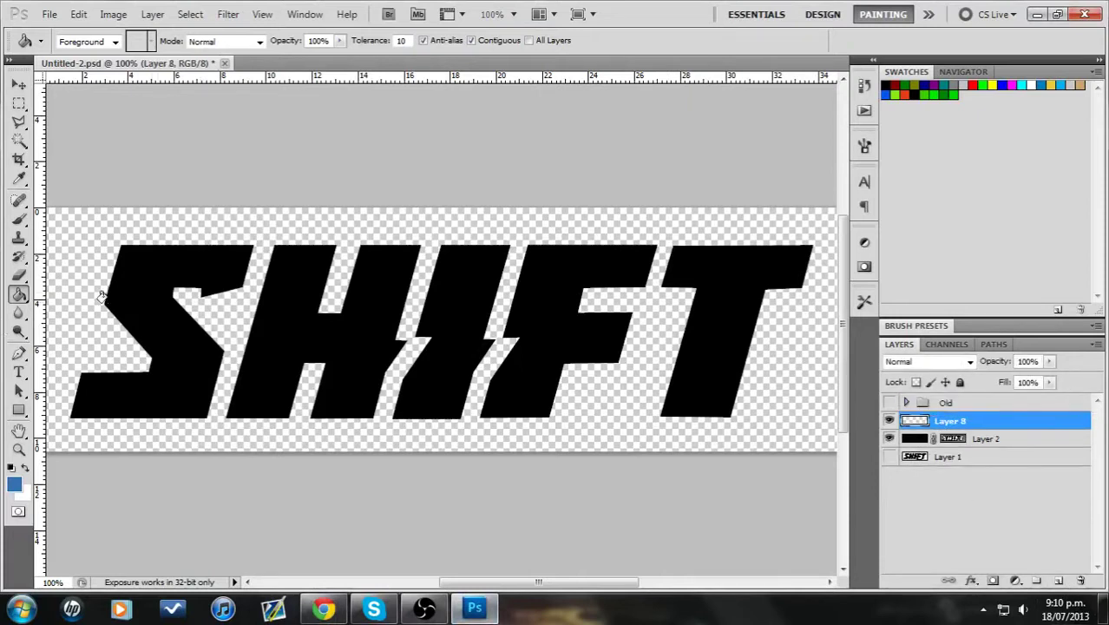
left_click(959, 83)
left_click(607, 253)
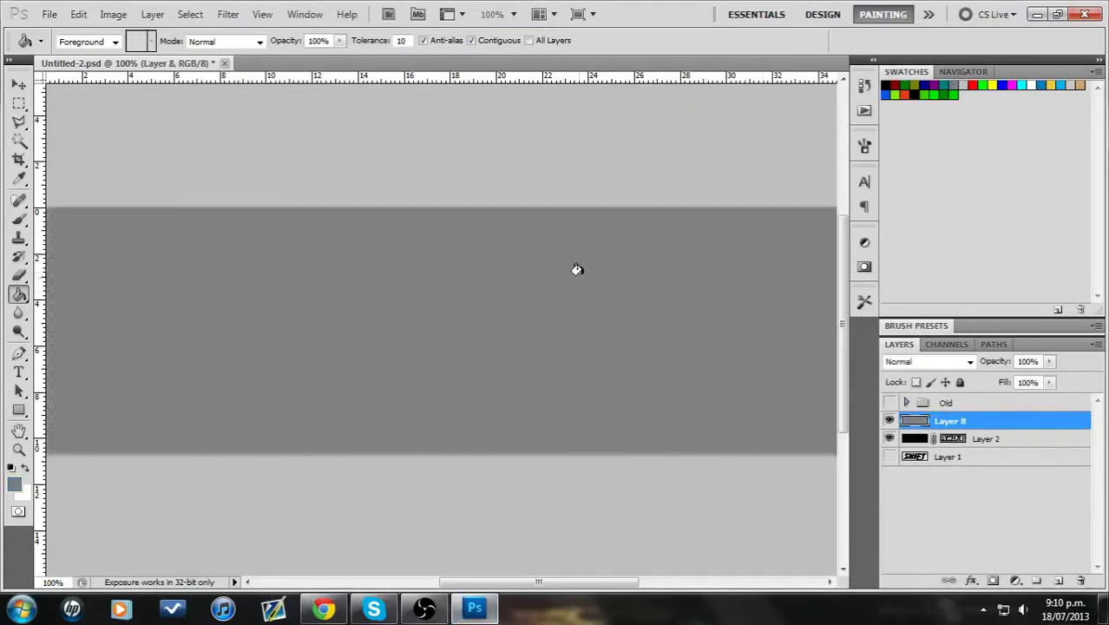
Apply a triangle Pattern Overlay at about 28% scale to Layer 8.
double_click(998, 420)
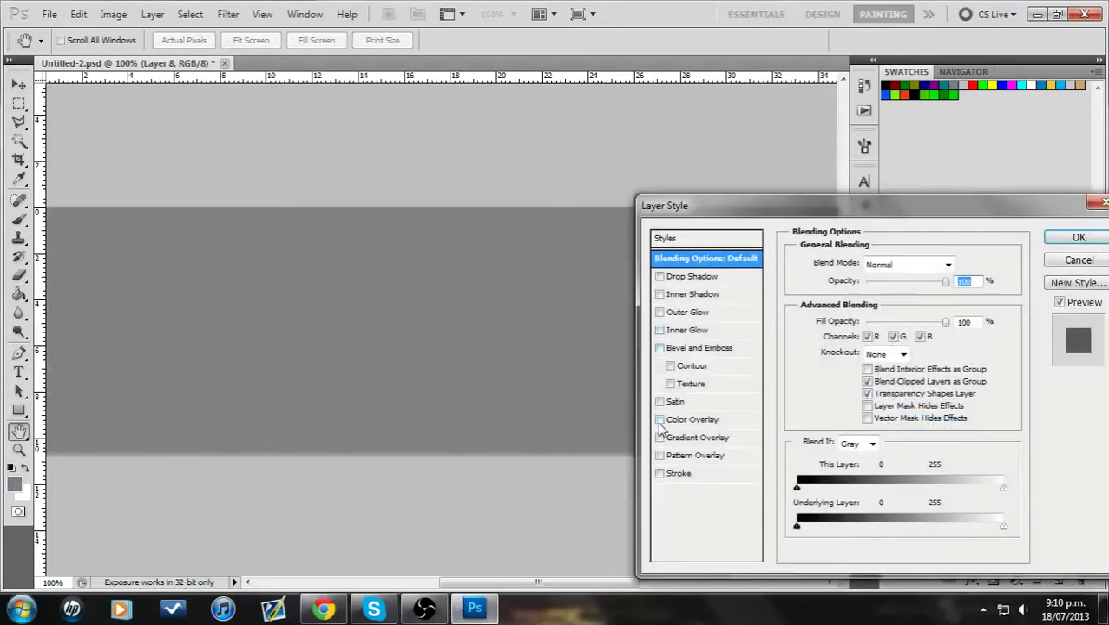
left_click(668, 455)
left_click(907, 333)
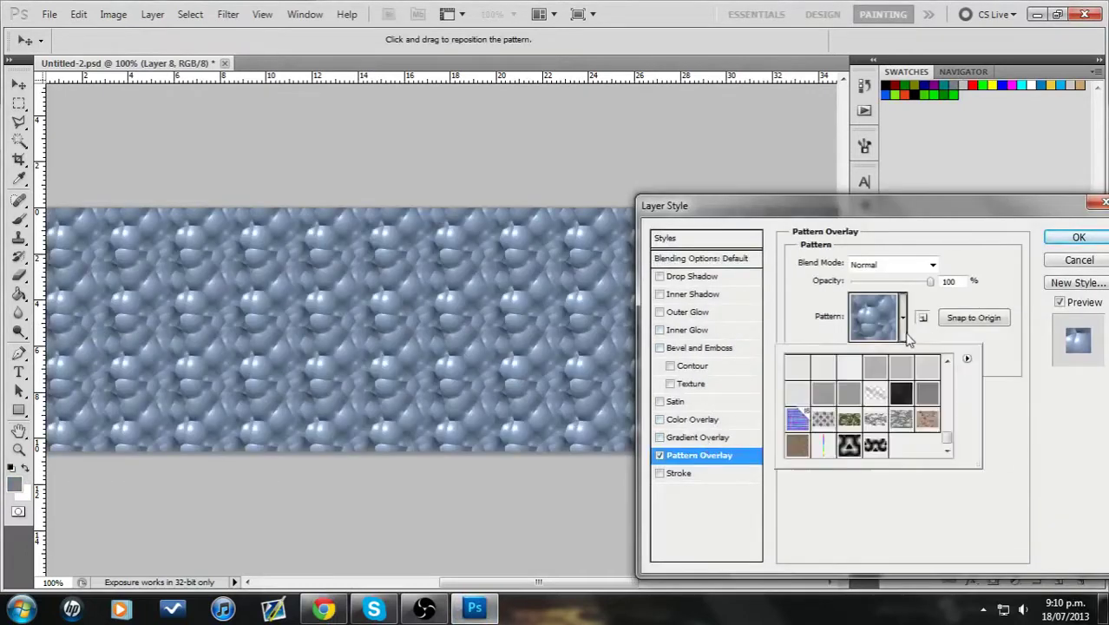
double_click(868, 443)
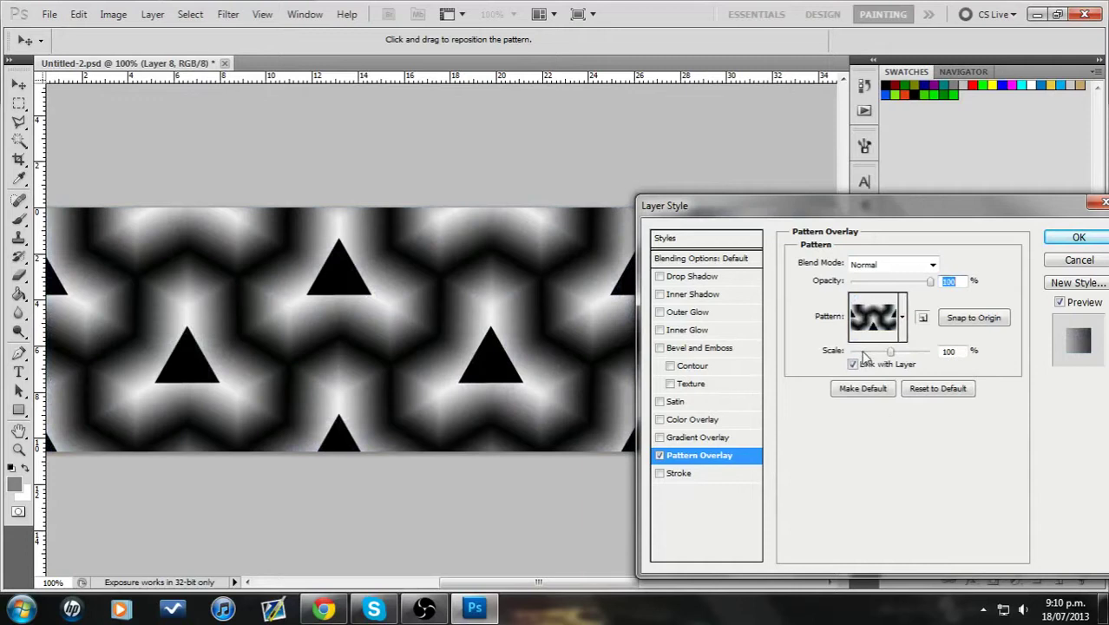
left_click_drag(866, 357, 861, 358)
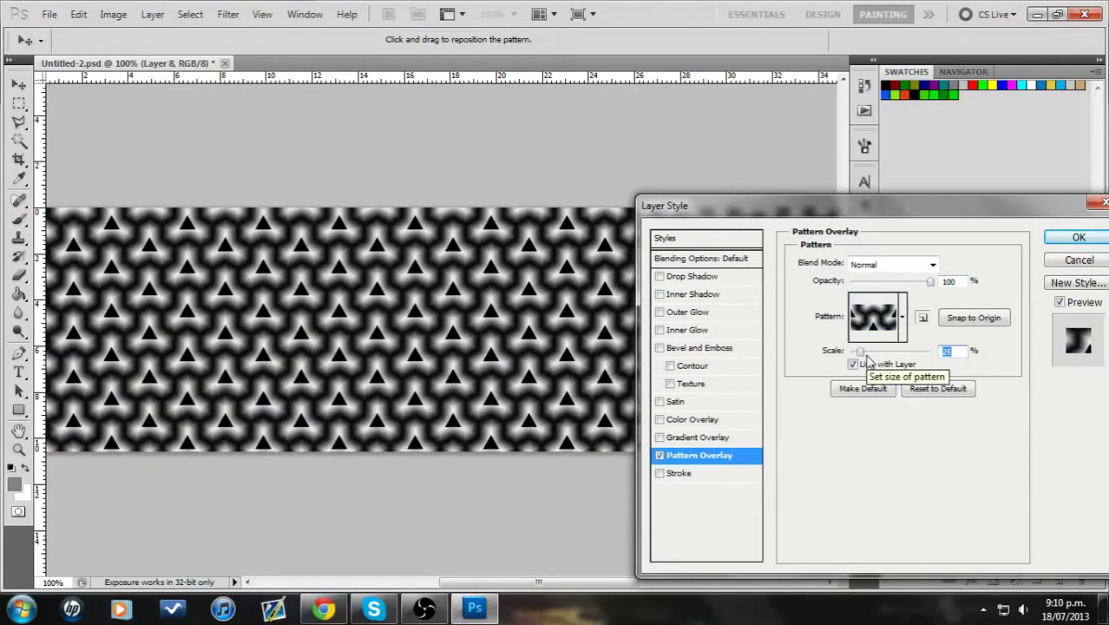
left_click(1079, 237)
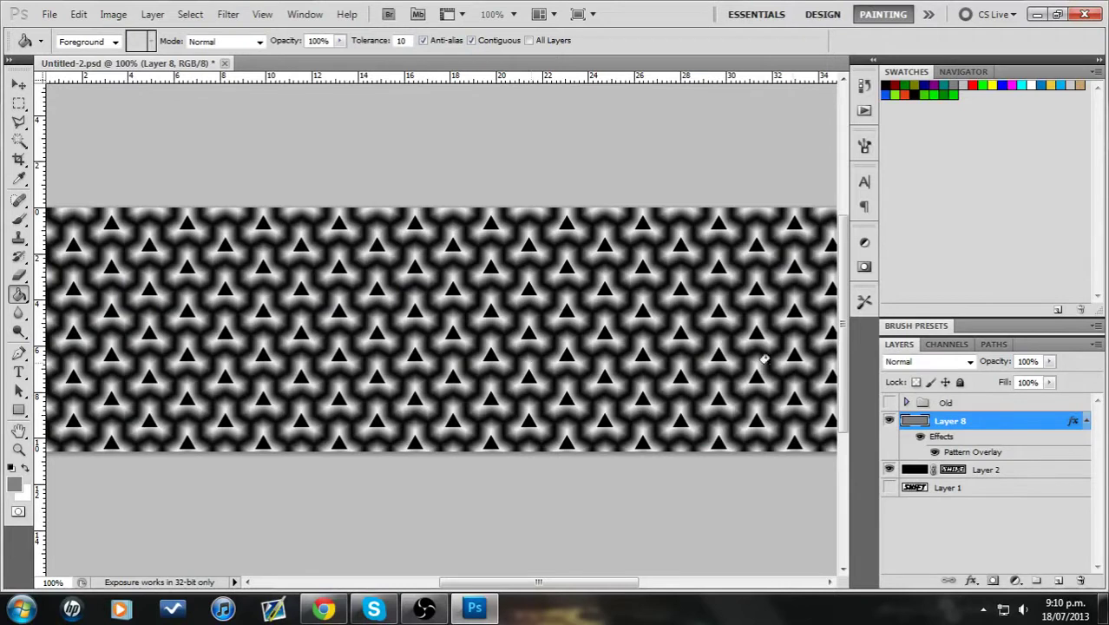
left_click(889, 421)
left_click(888, 421)
Compare against the jersey reference, then delete Layer 8 with its triangle pattern.
left_click(329, 610)
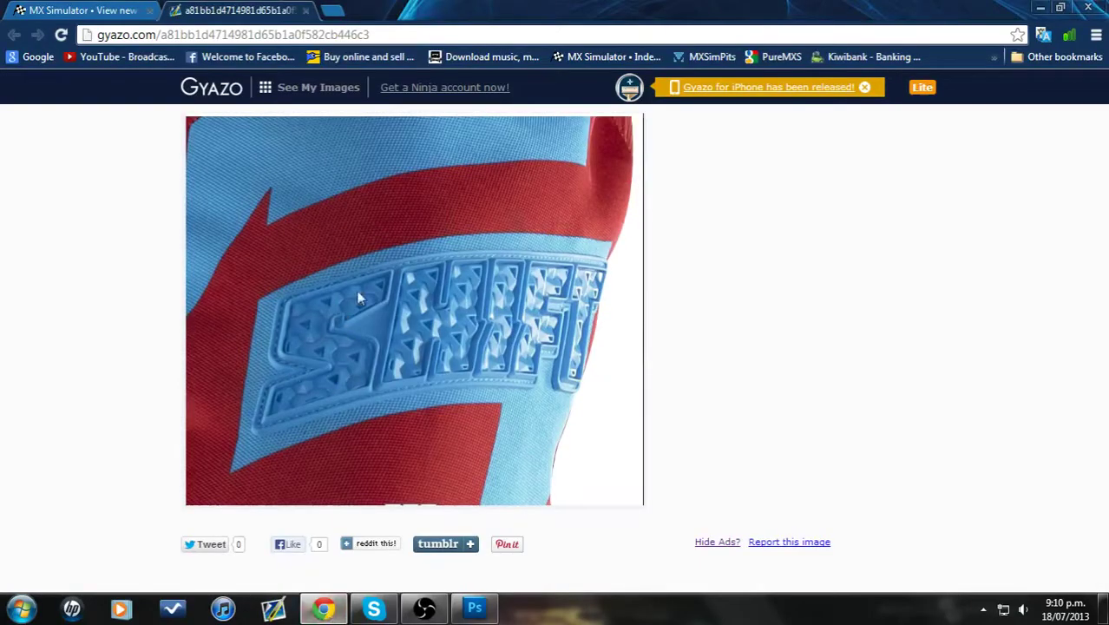
left_click(323, 609)
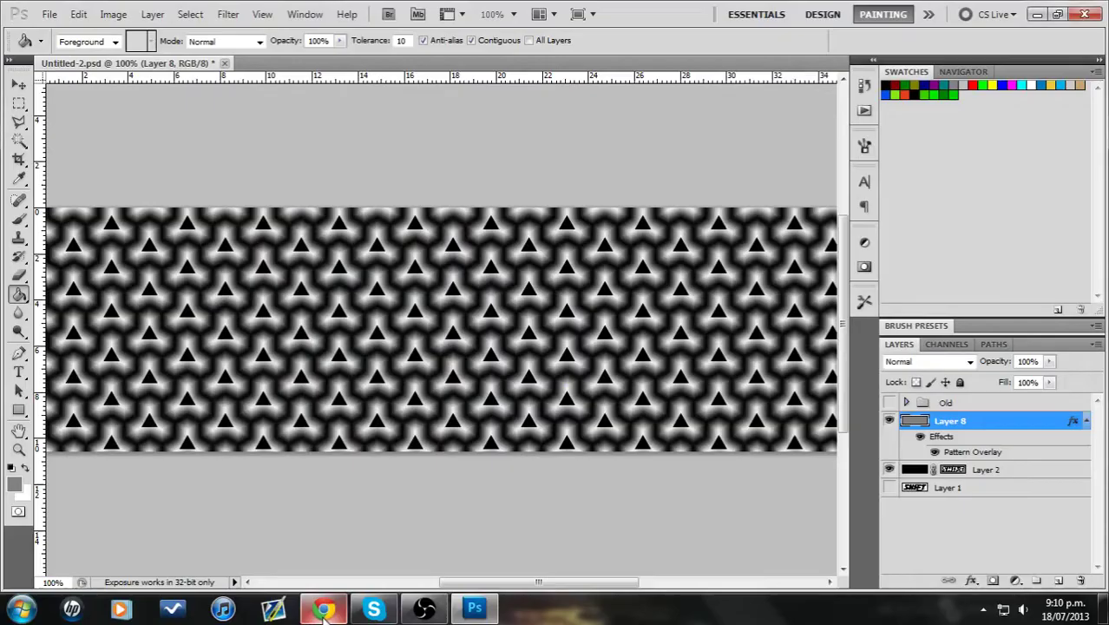
left_click(323, 609)
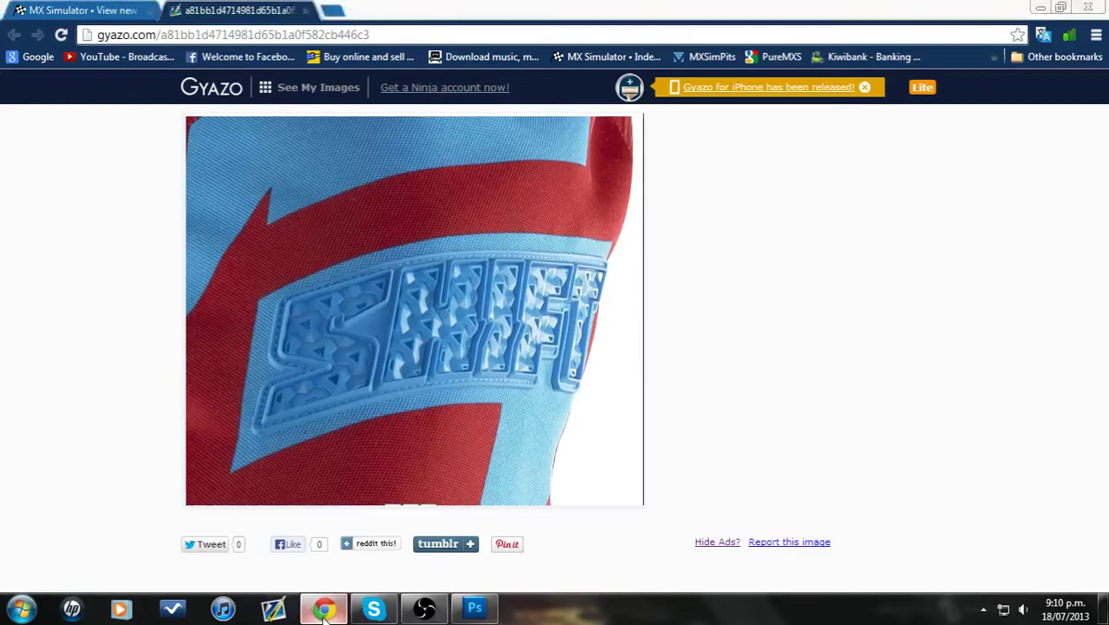
left_click(323, 609)
key("Delete")
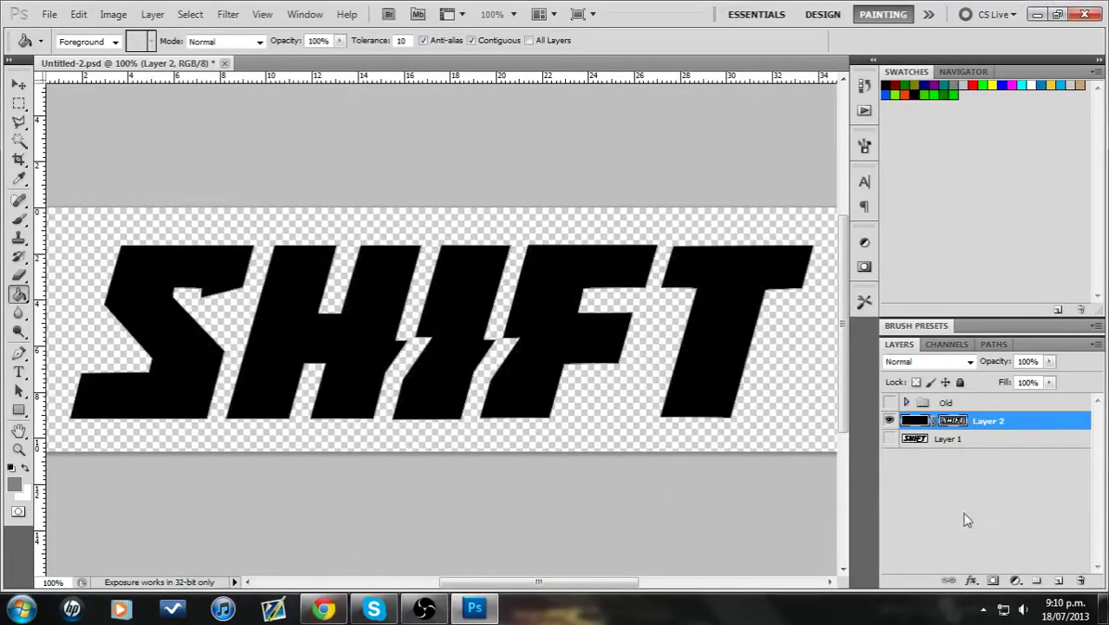
Create a new layer group named 'Height'.
left_click(1034, 581)
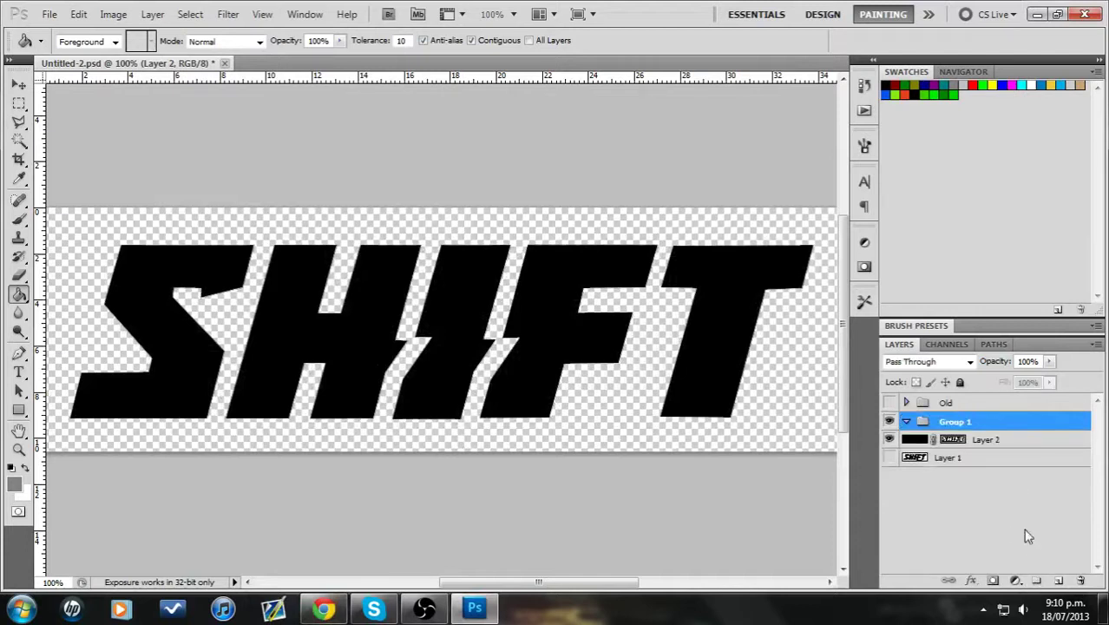
double_click(952, 423)
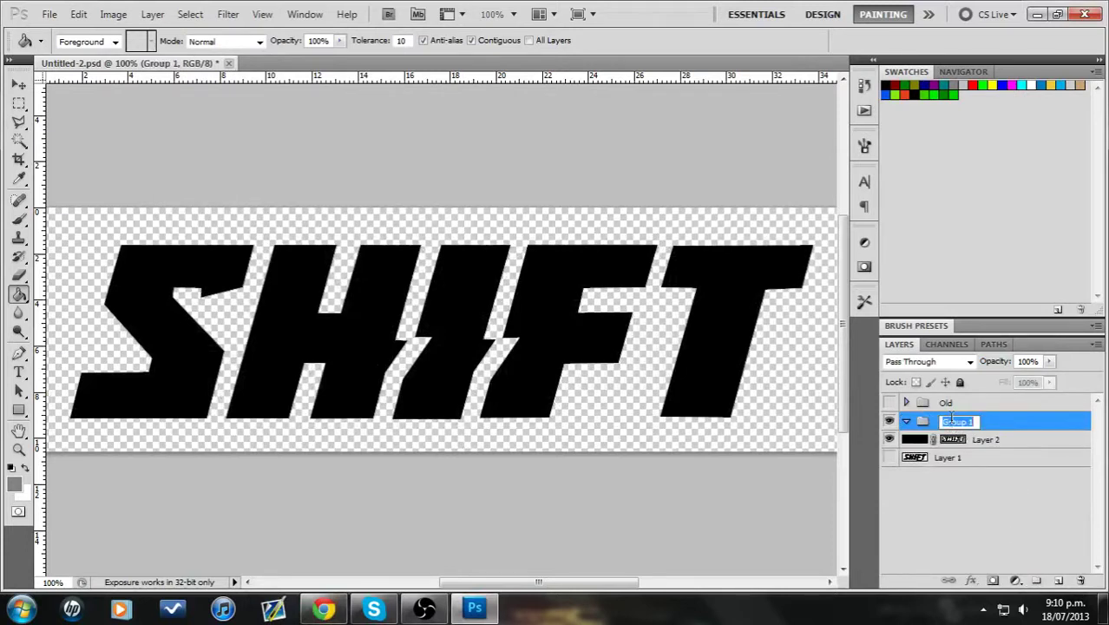
type("Height")
key("Return")
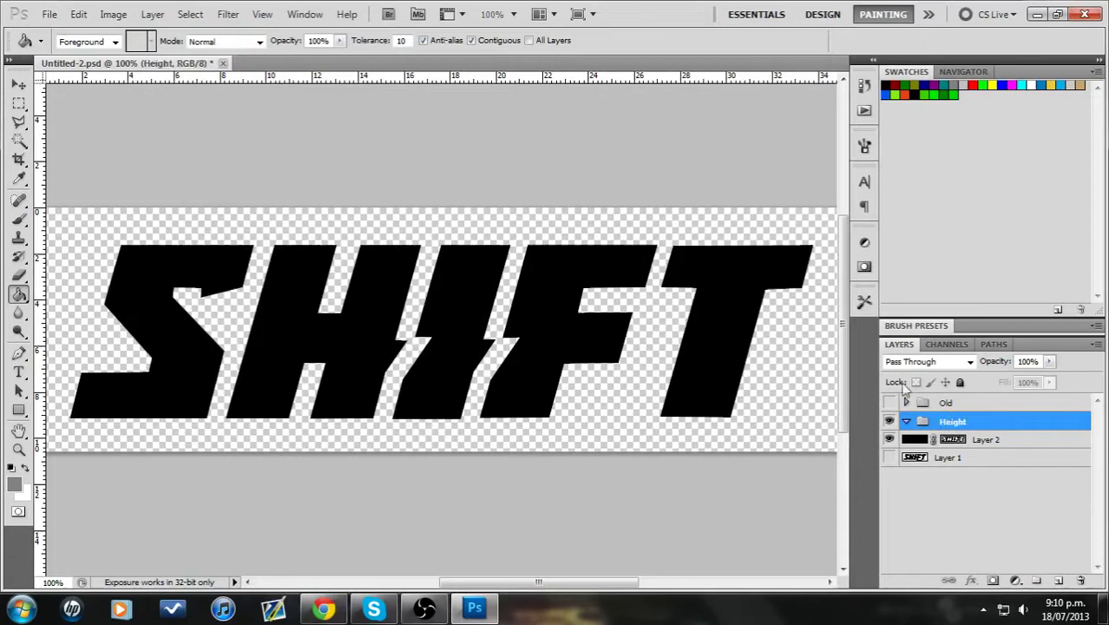
Duplicate Layer 2 twice into the Height group and hide Layer 2 copy 2.
right_click(1005, 445)
left_click(998, 113)
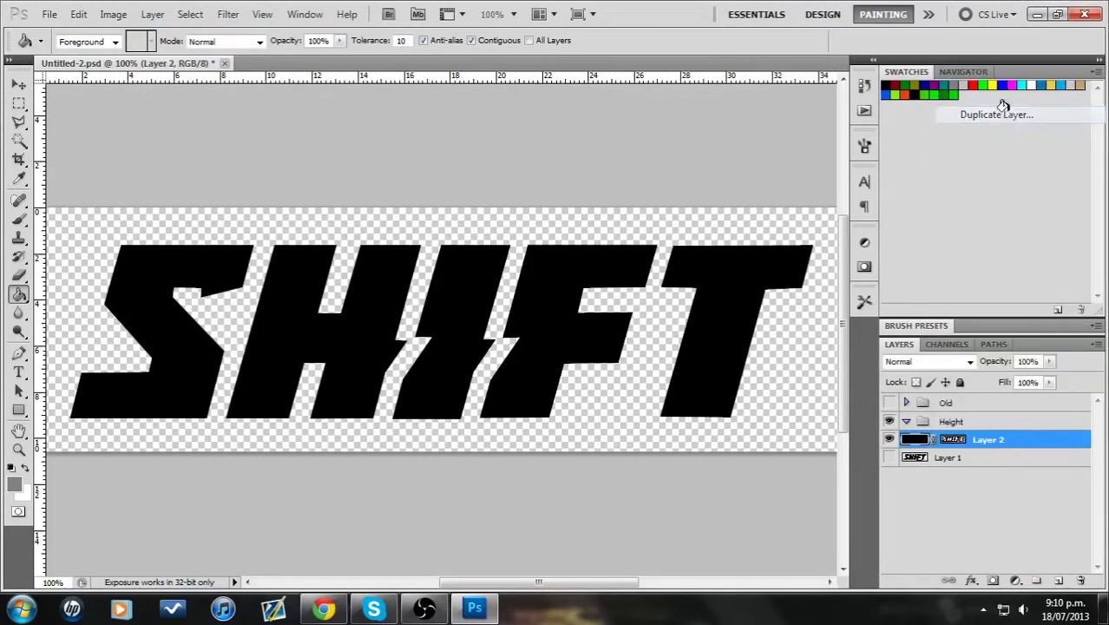
left_click(700, 182)
mouse_move(996, 441)
left_mouse_down()
mouse_move(998, 423)
mouse_move(1007, 444)
left_mouse_up()
right_click(1007, 444)
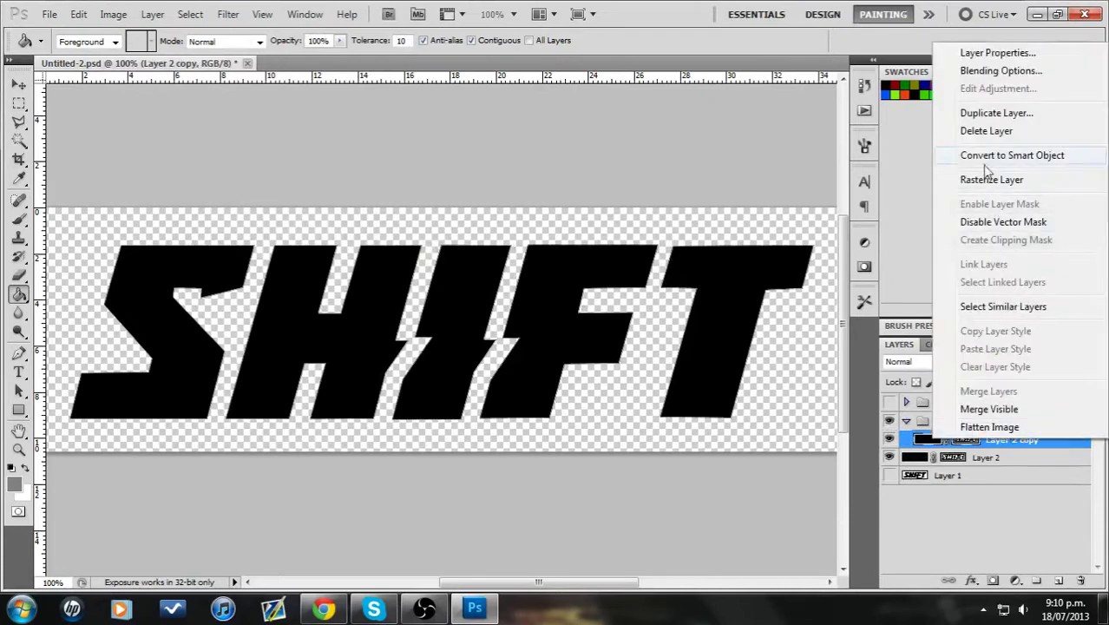
left_click(981, 117)
left_click(693, 184)
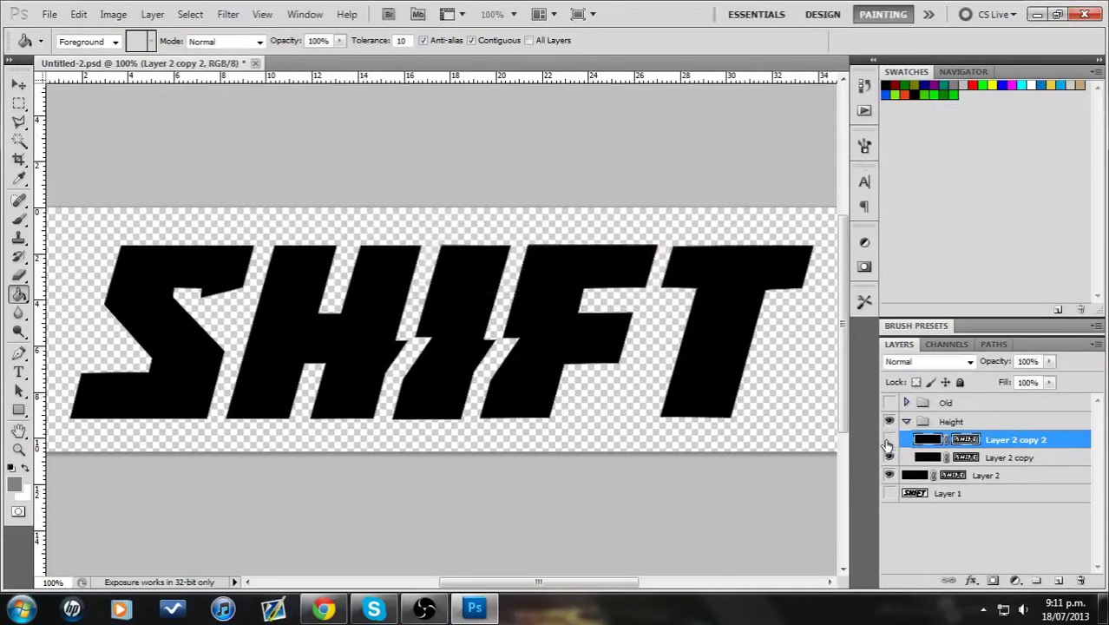
left_click(889, 439)
Fill the SHIFT letters on Layer 2 copy with grey.
left_click(915, 457)
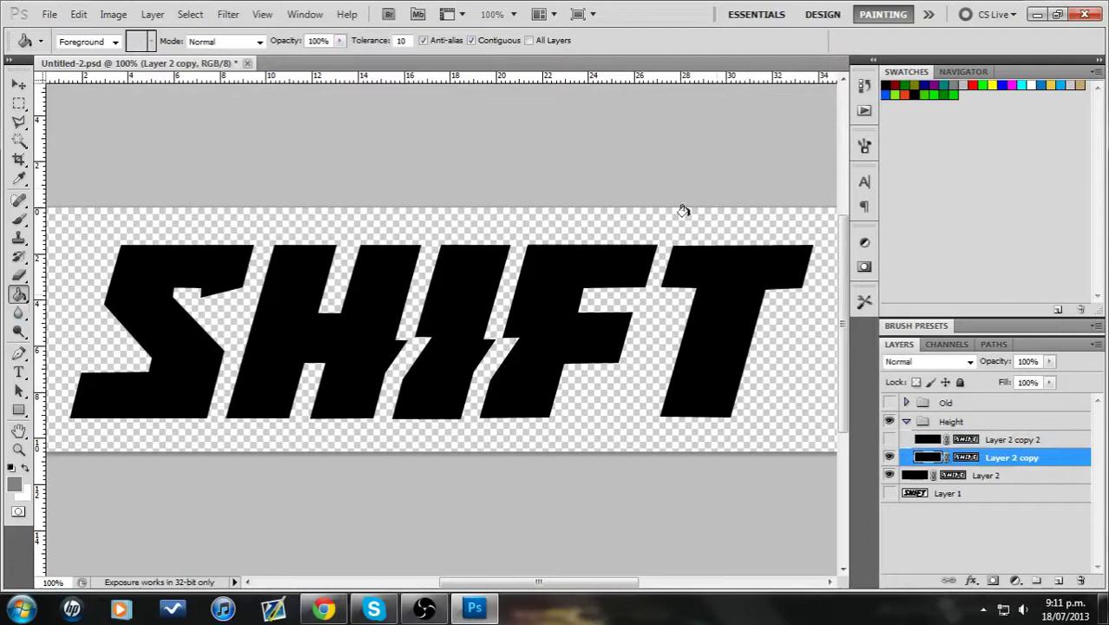
left_click(445, 362)
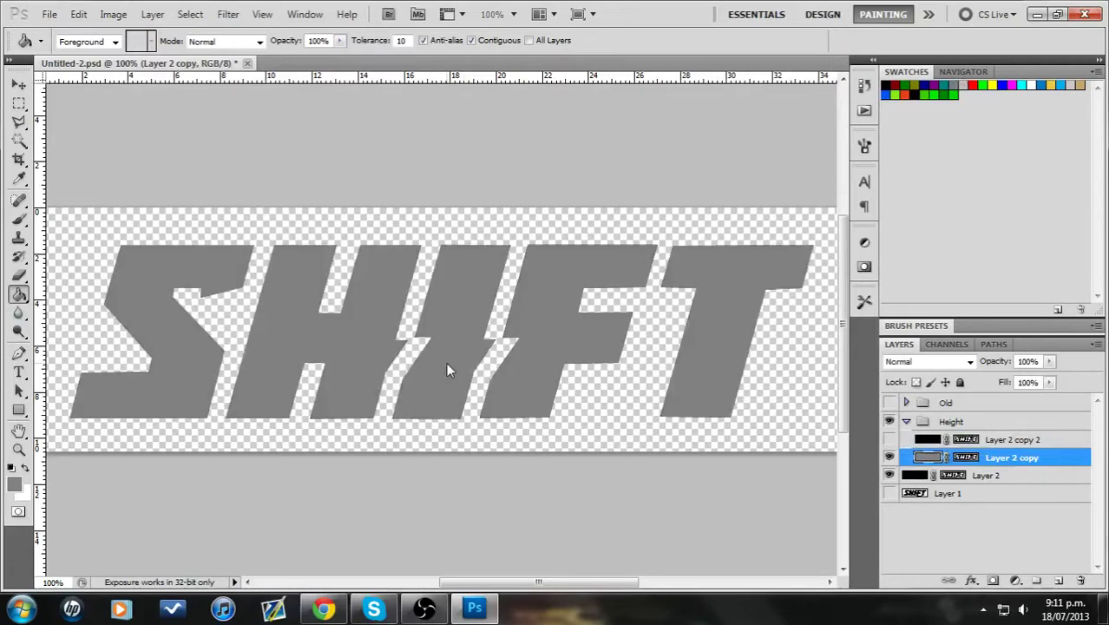
left_click(888, 457)
left_click(913, 478)
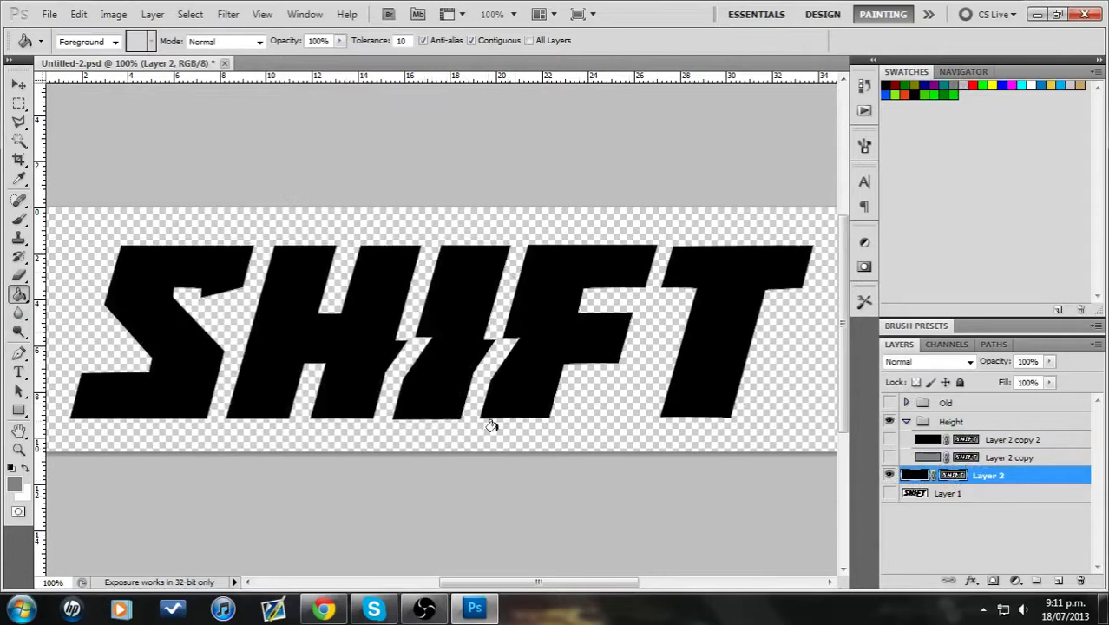
left_click(889, 458)
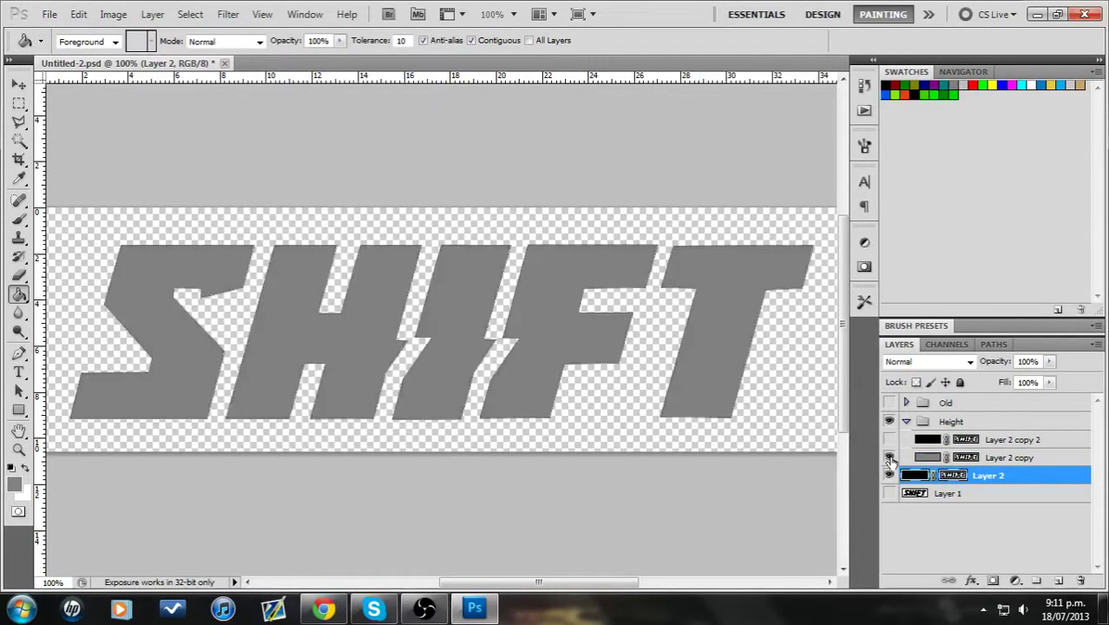
Add a Stroke effect to Layer 2 copy, checking the jersey reference.
left_click(1009, 460)
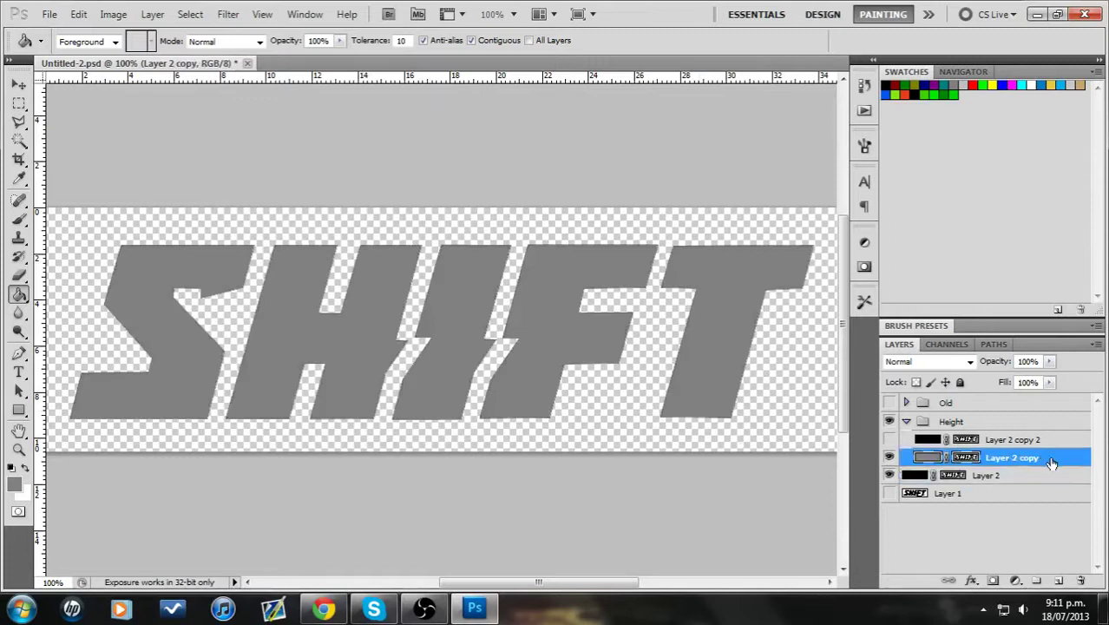
double_click(1053, 461)
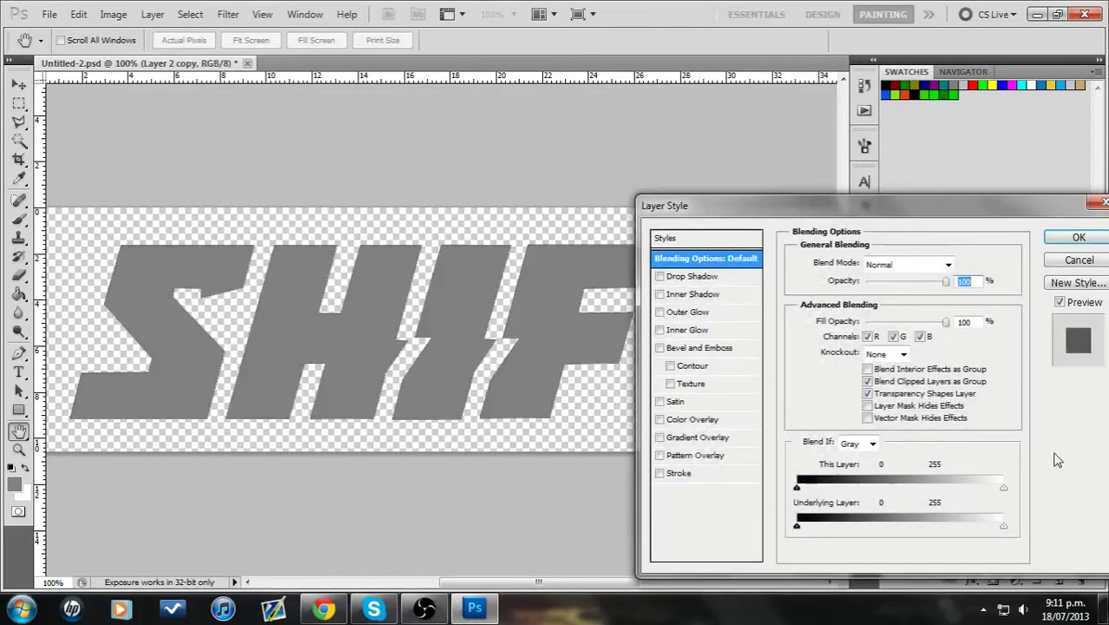
left_click(677, 475)
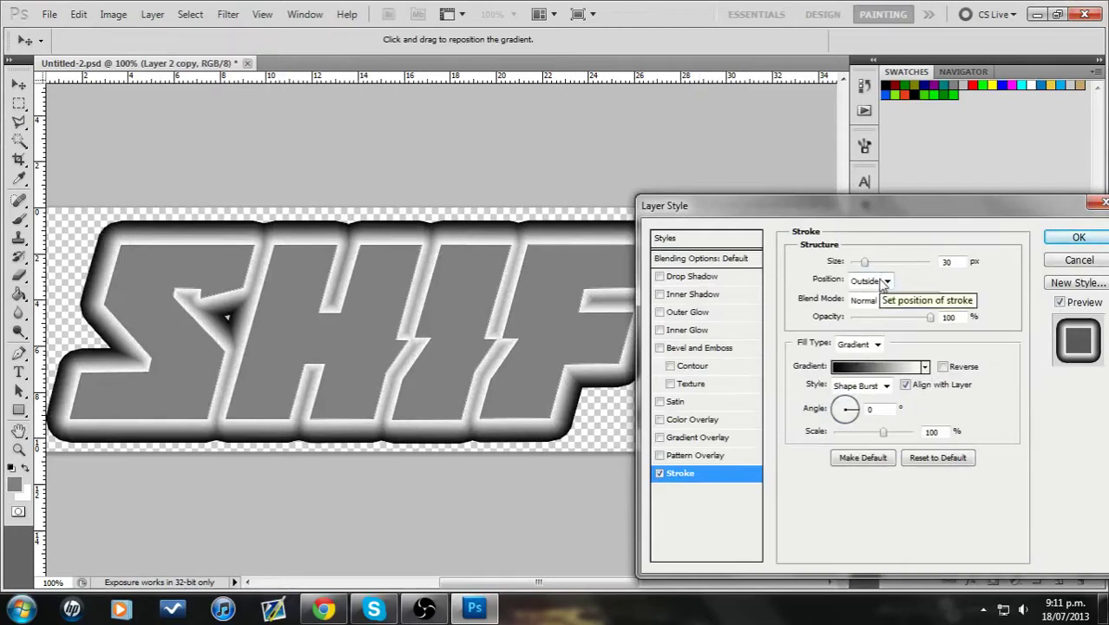
left_click(317, 610)
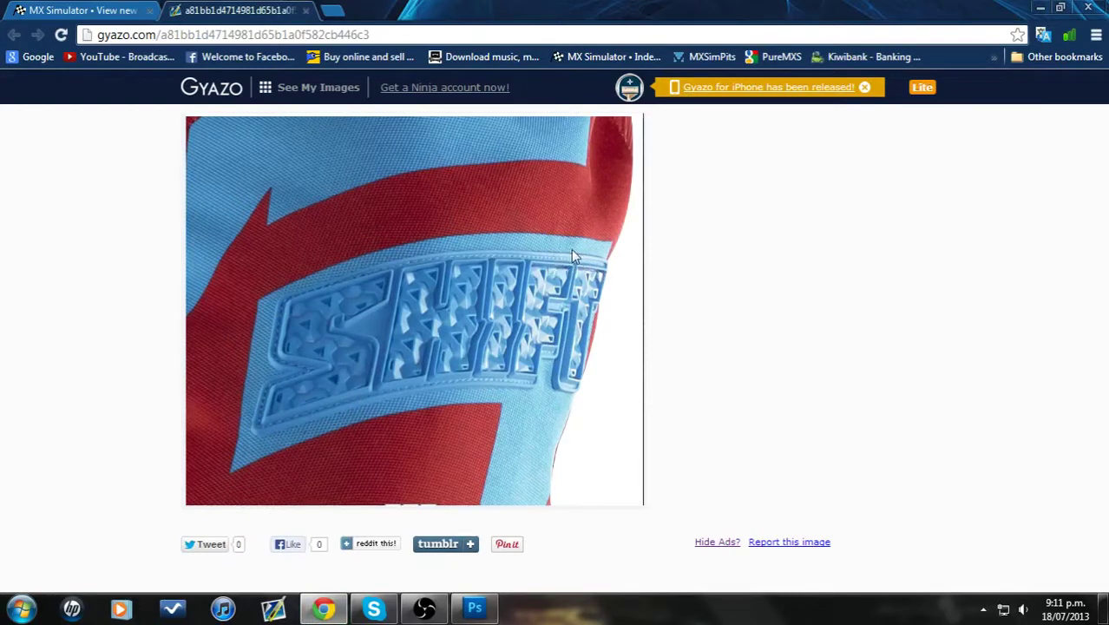
left_click(475, 608)
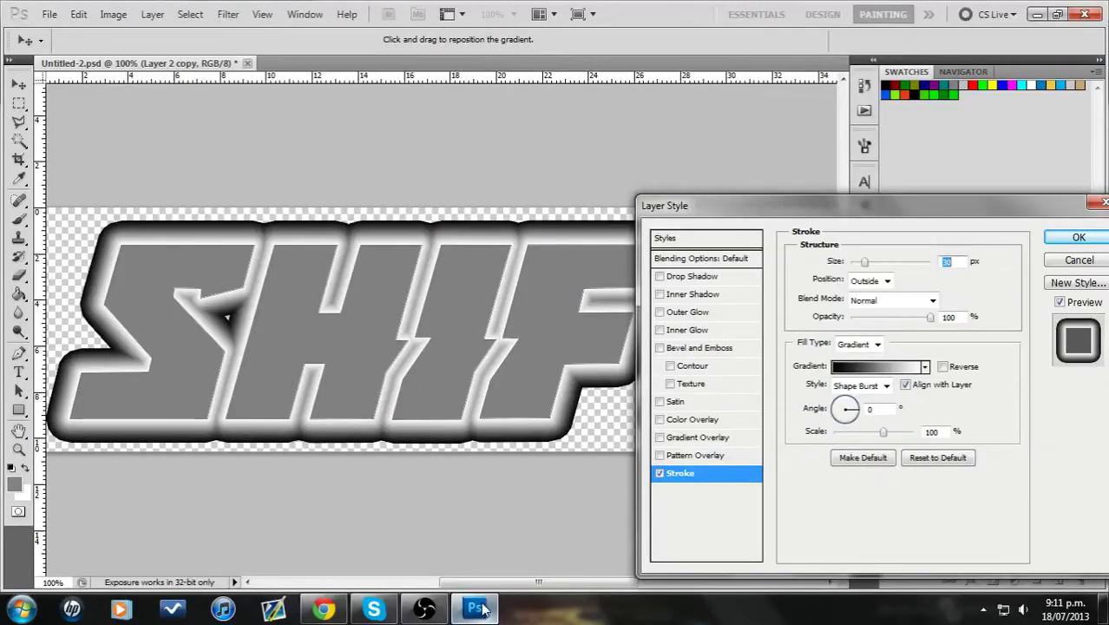
Set the stroke to 20 px with solid grey 808080 sampled from the canvas.
key("Down")
key("Down")
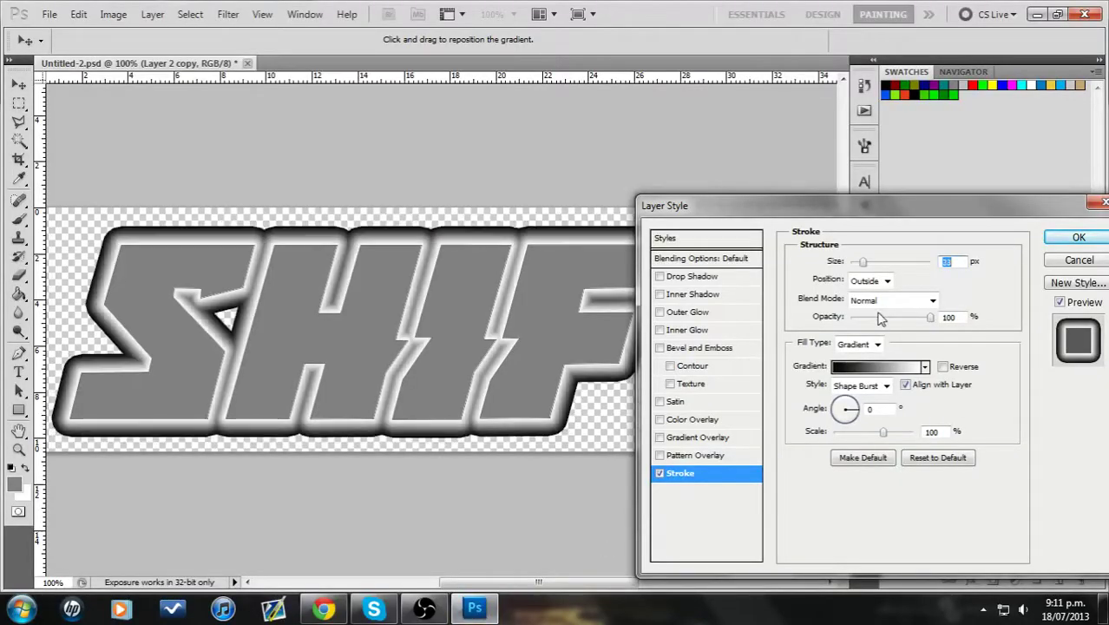
key("Down")
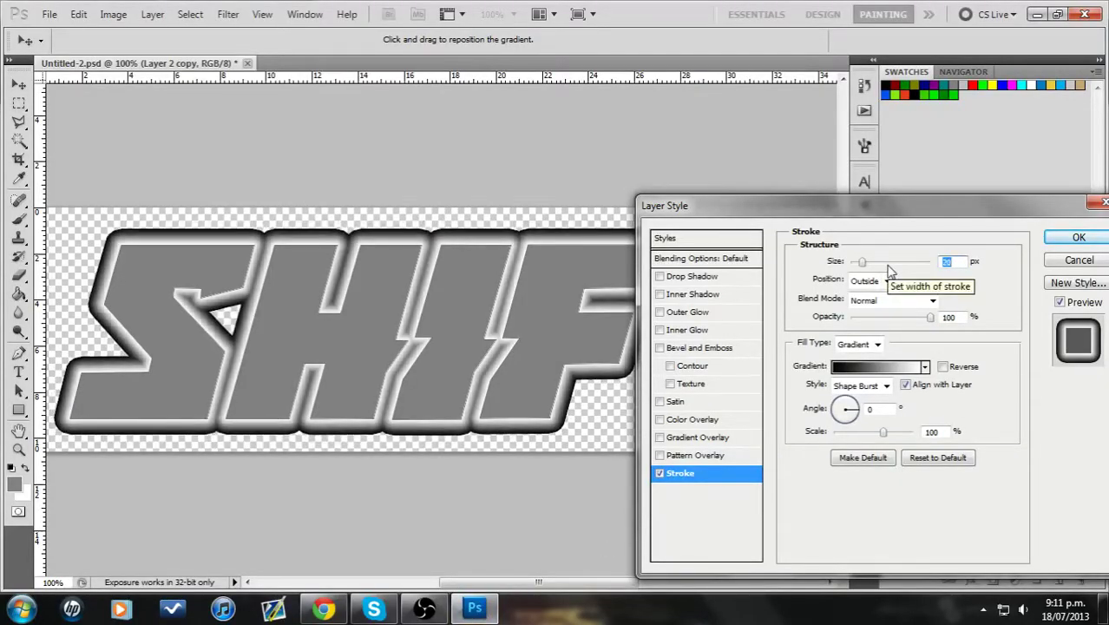
left_click(876, 344)
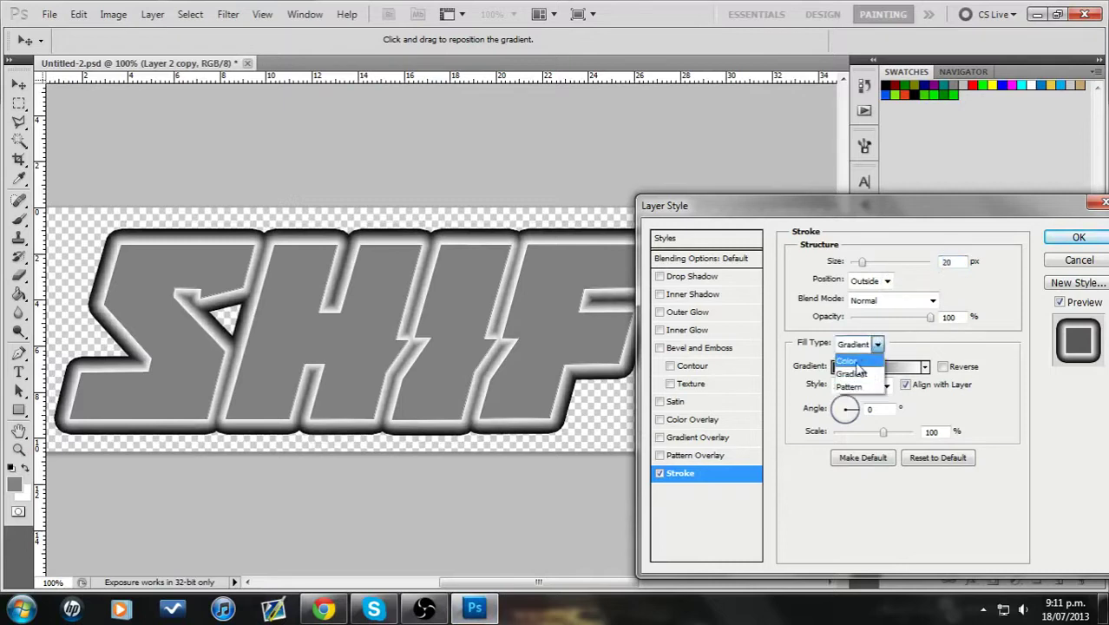
left_click(856, 368)
left_click(836, 368)
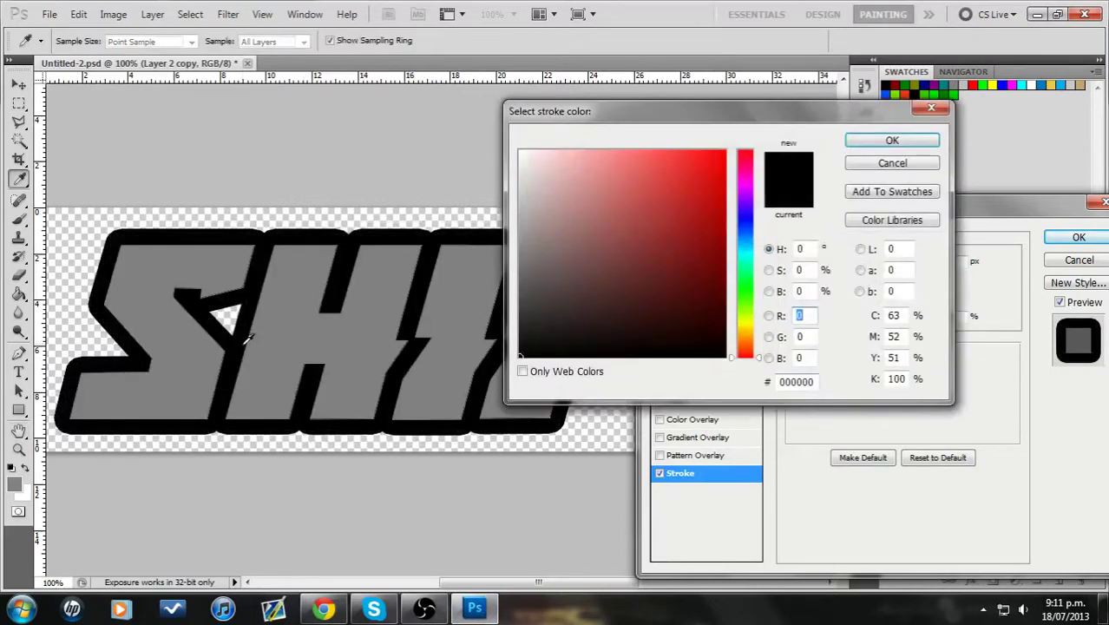
left_click(286, 327)
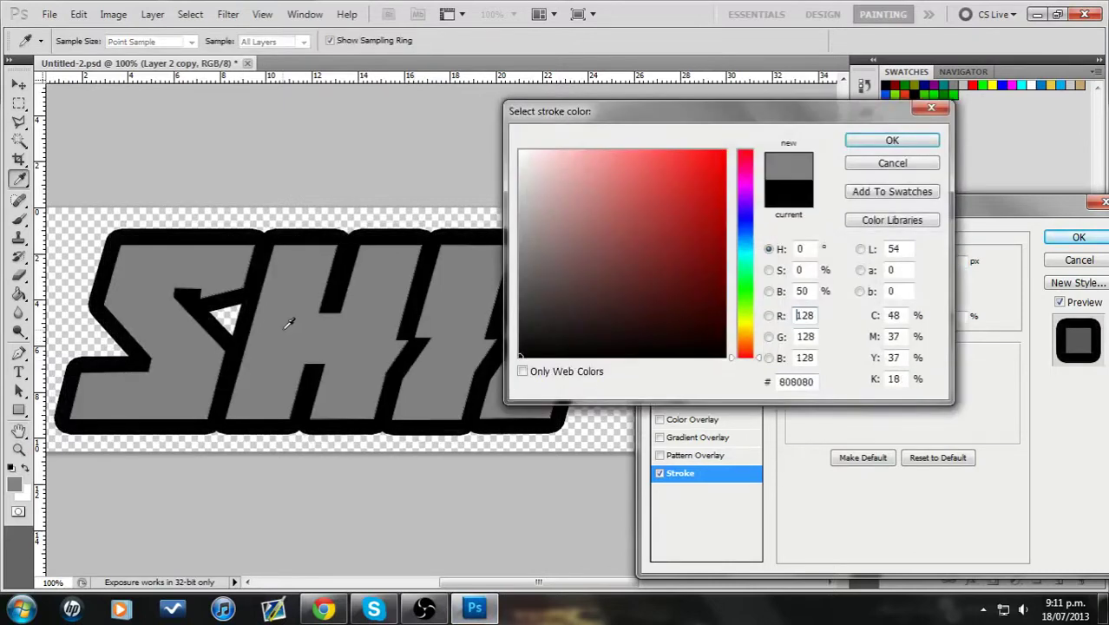
left_click(891, 140)
Apply the stroke and leave only the grey outlined Layer 2 copy visible.
left_click(1079, 237)
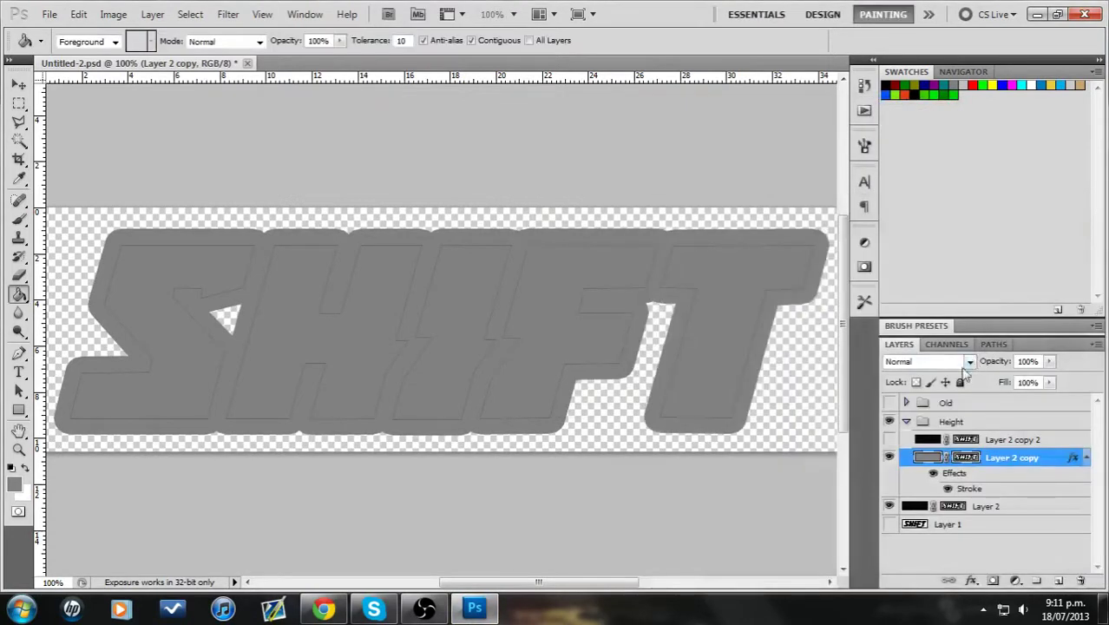
left_click(889, 506)
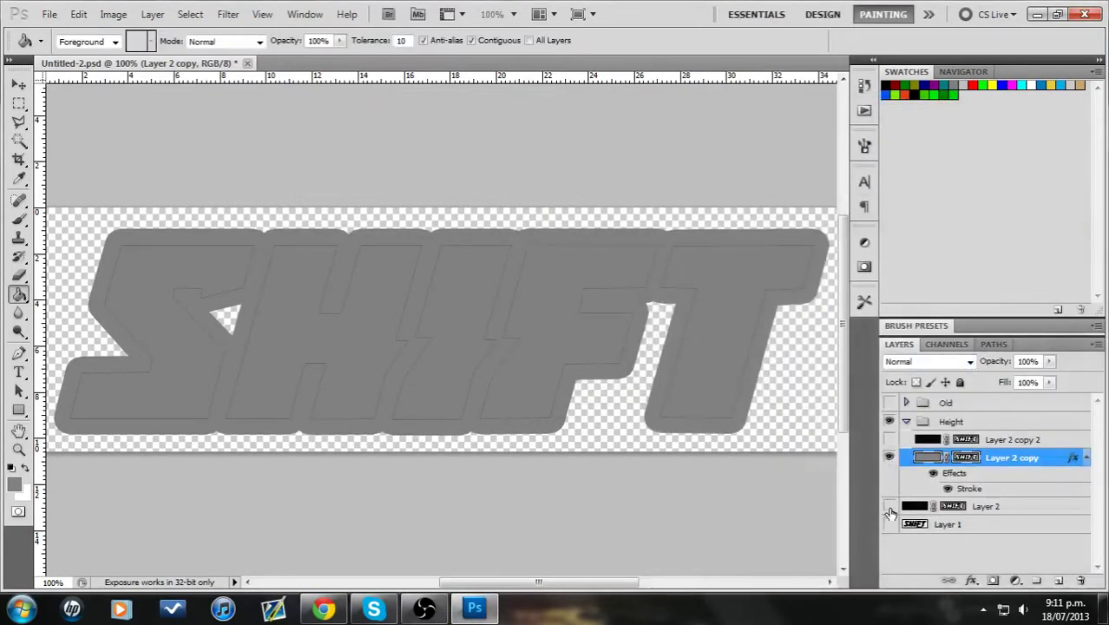
left_click(888, 457)
left_click(889, 457)
left_click(889, 440)
left_click(925, 439)
left_click(888, 439)
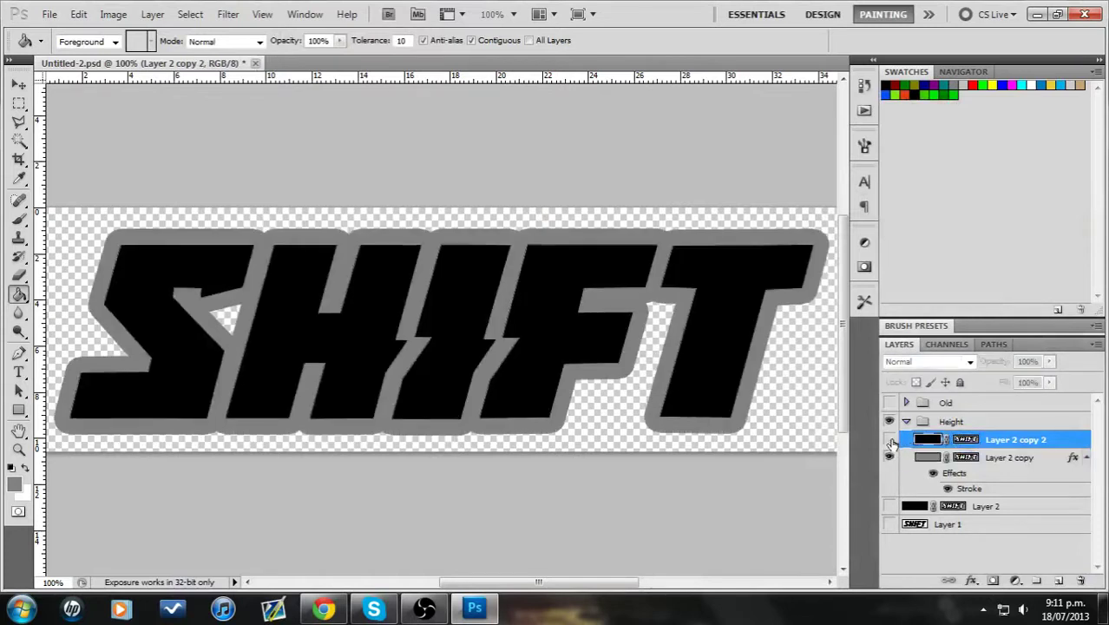
left_click(1042, 460)
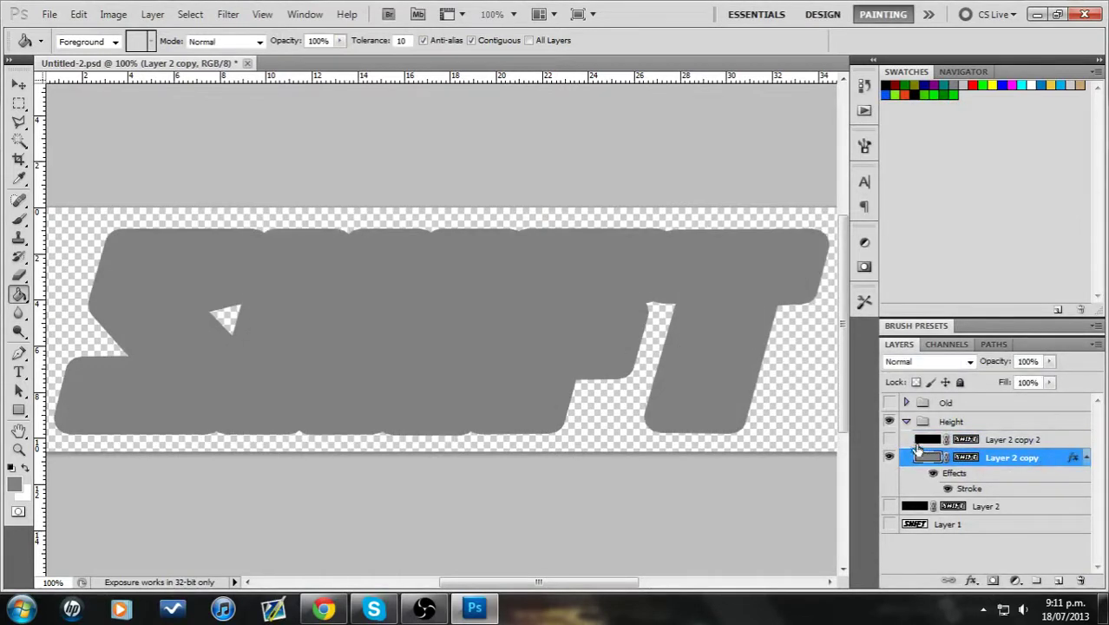
left_click(888, 455)
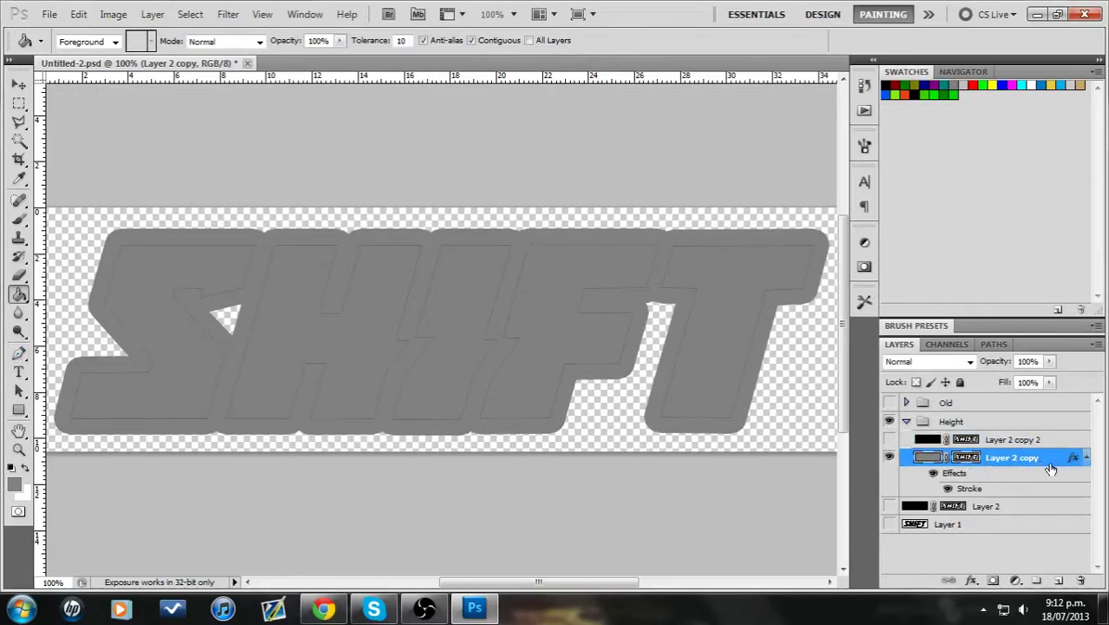
Merge a new empty Layer 8 with Layer 2 copy into one plain layer.
left_click(1058, 580)
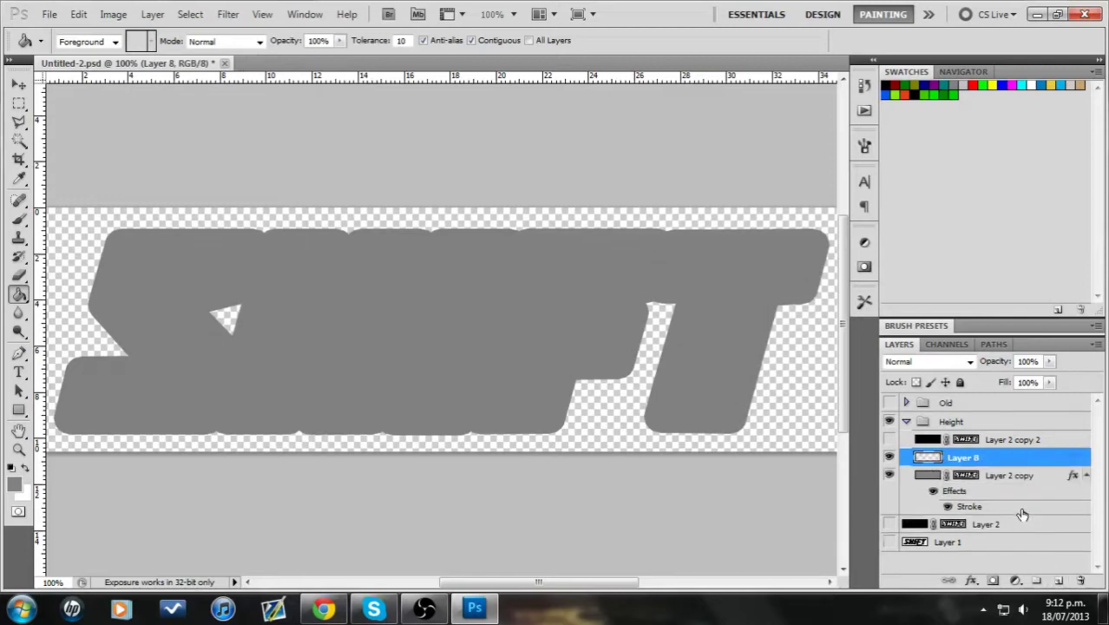
left_click(1042, 477, "ctrl")
right_click(1041, 478)
left_click(1028, 435)
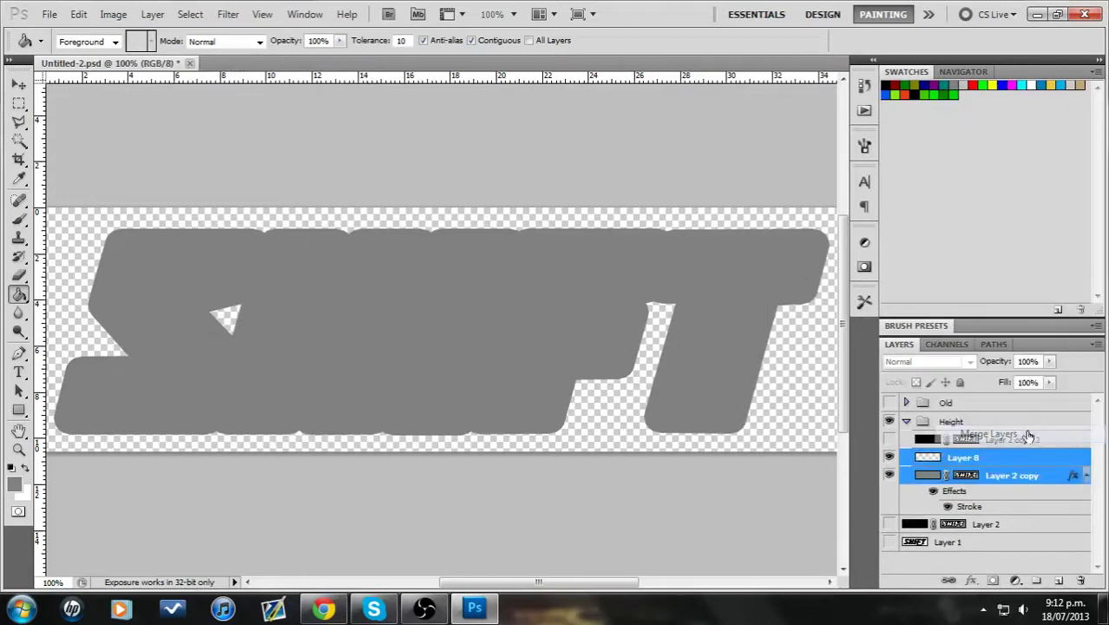
Select a strip along the letters' bottom edge and paint it in with the brush.
left_click(18, 219)
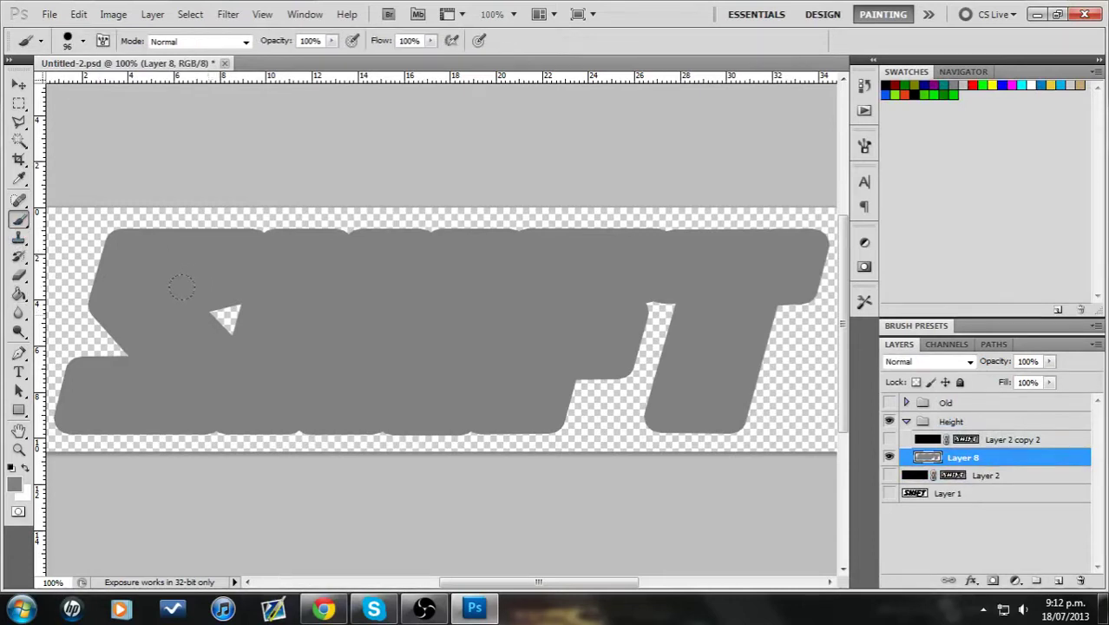
left_click(323, 607)
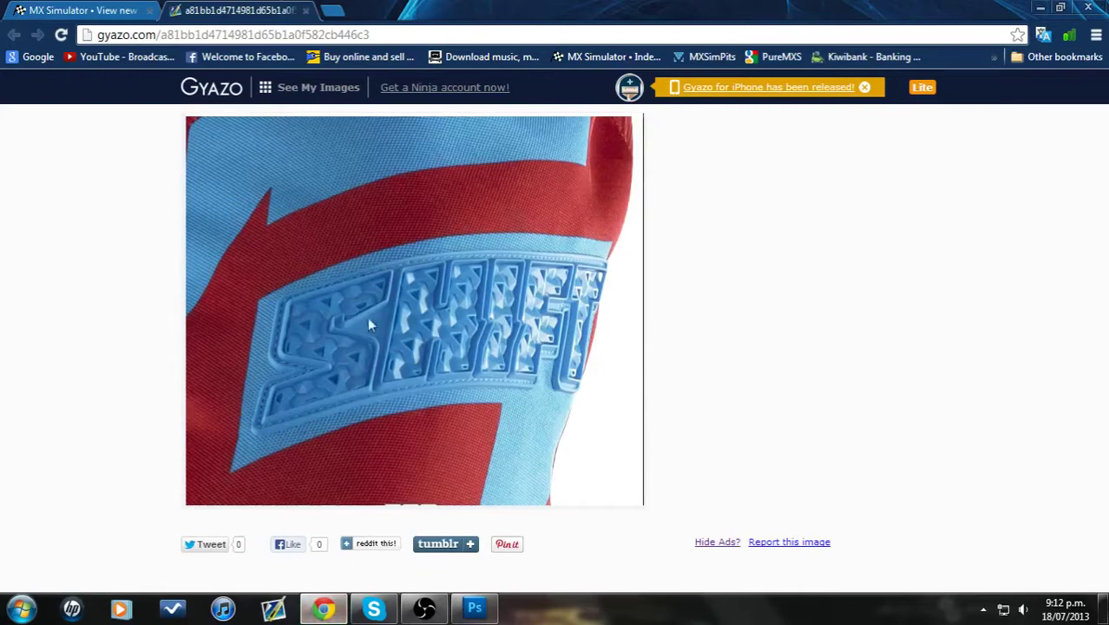
left_click(323, 608)
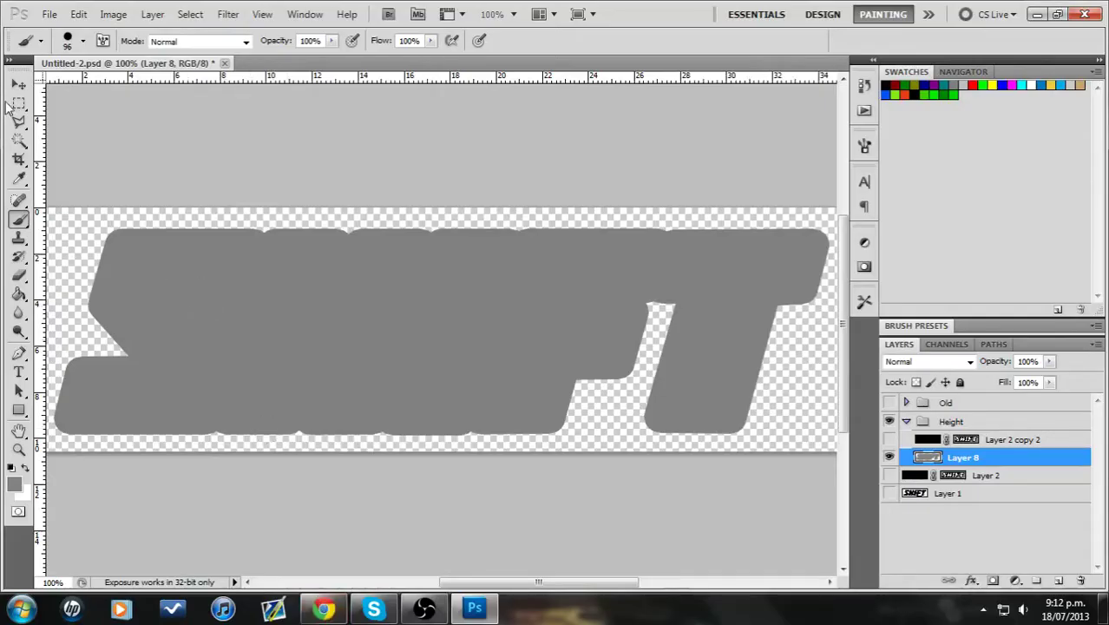
left_click(18, 103)
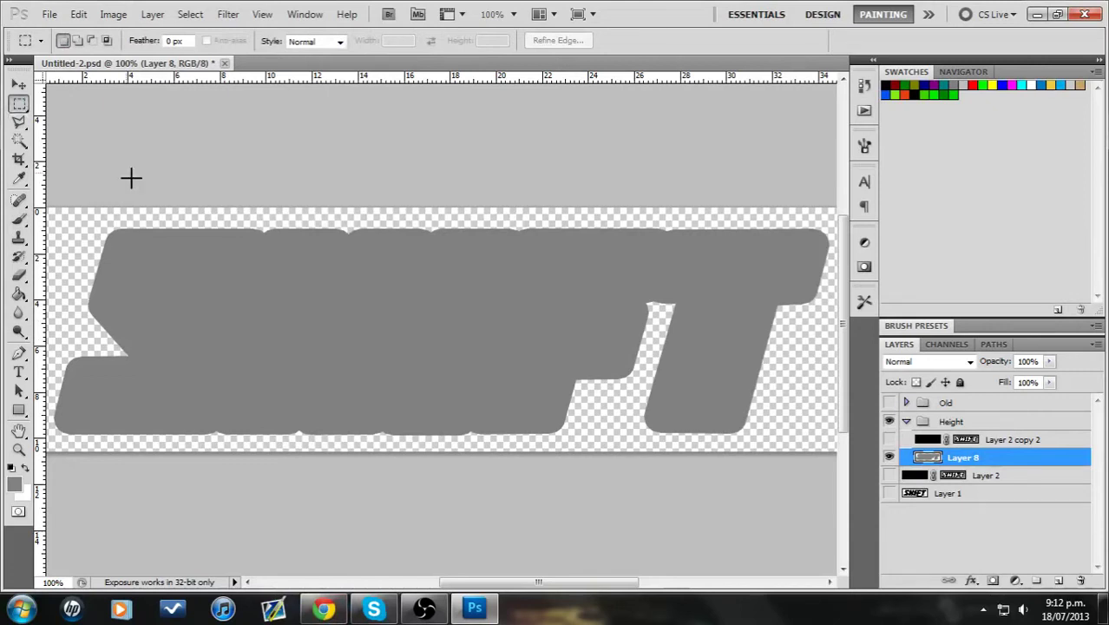
left_click_drag(156, 380, 538, 434)
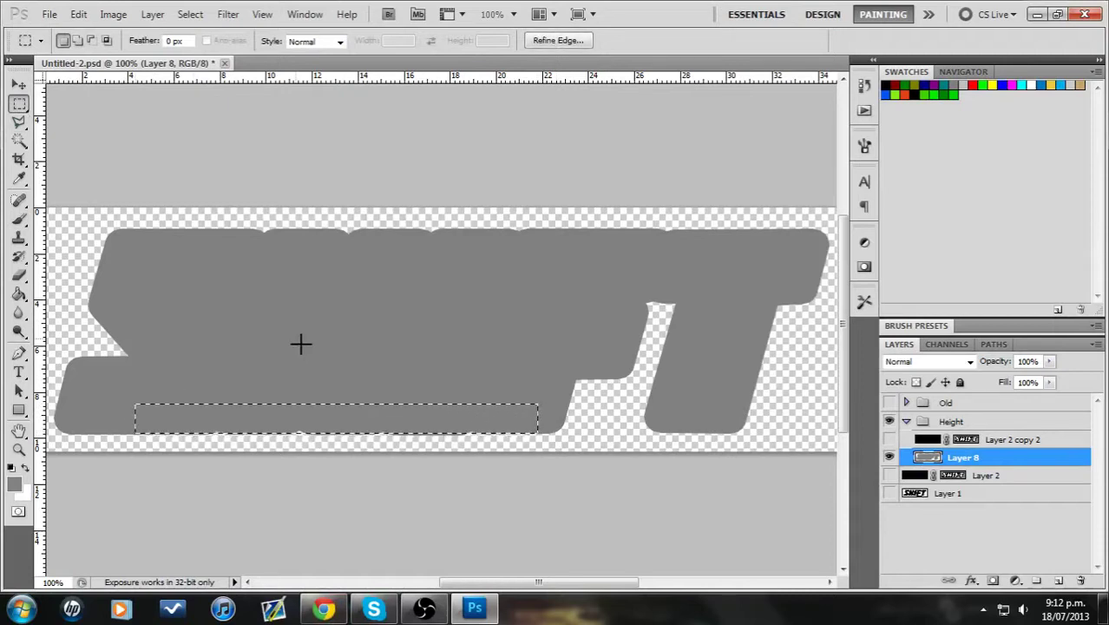
left_click(19, 219)
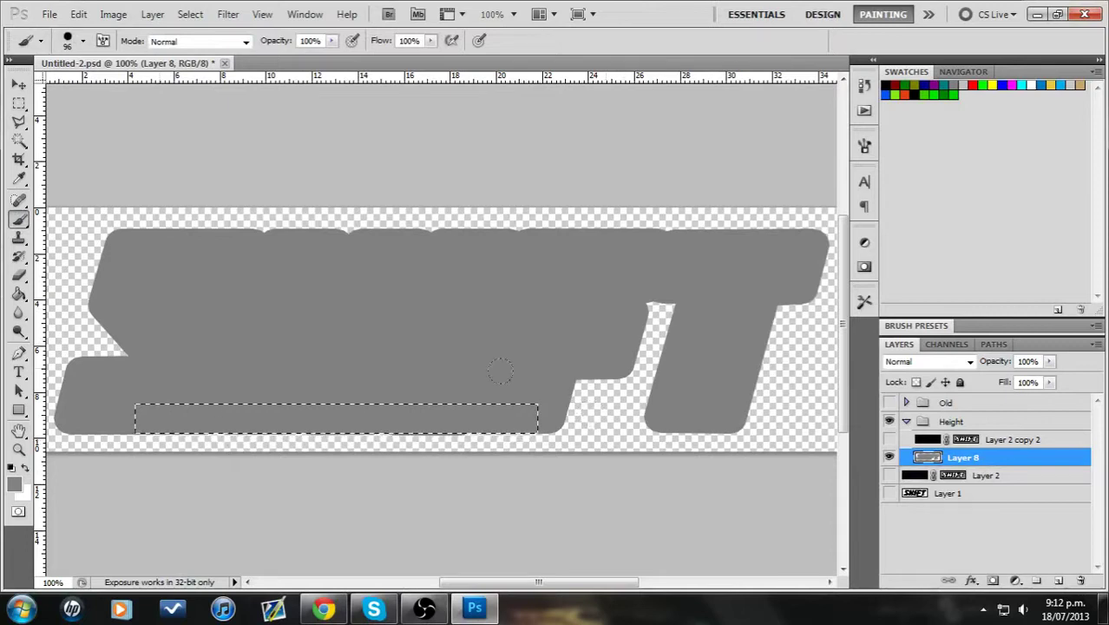
left_click(17, 103)
left_click(273, 357)
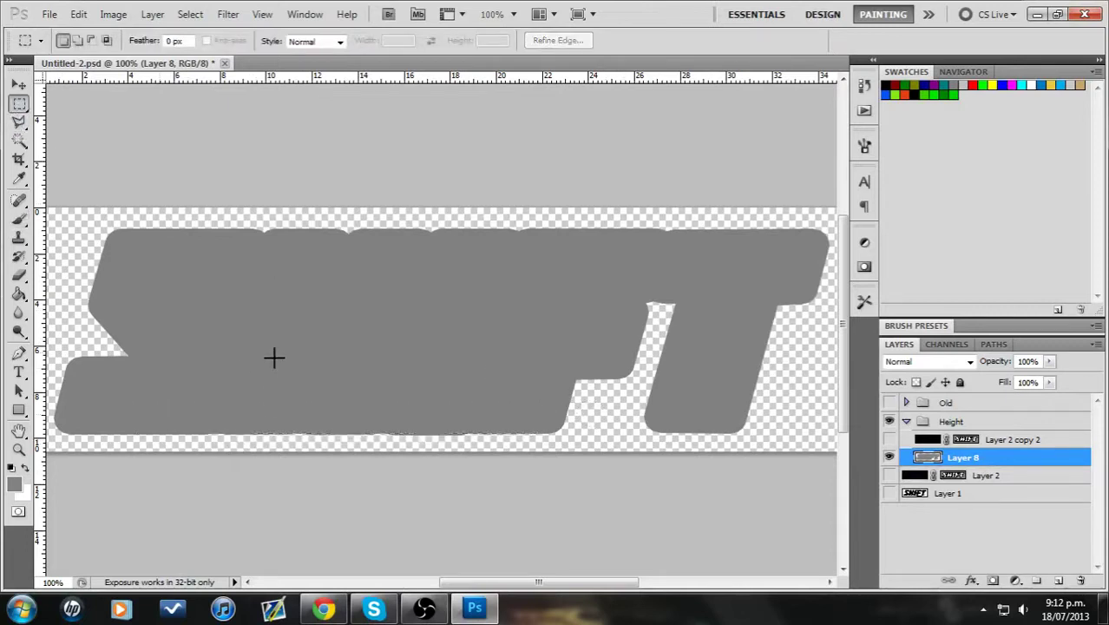
key("ctrl+z")
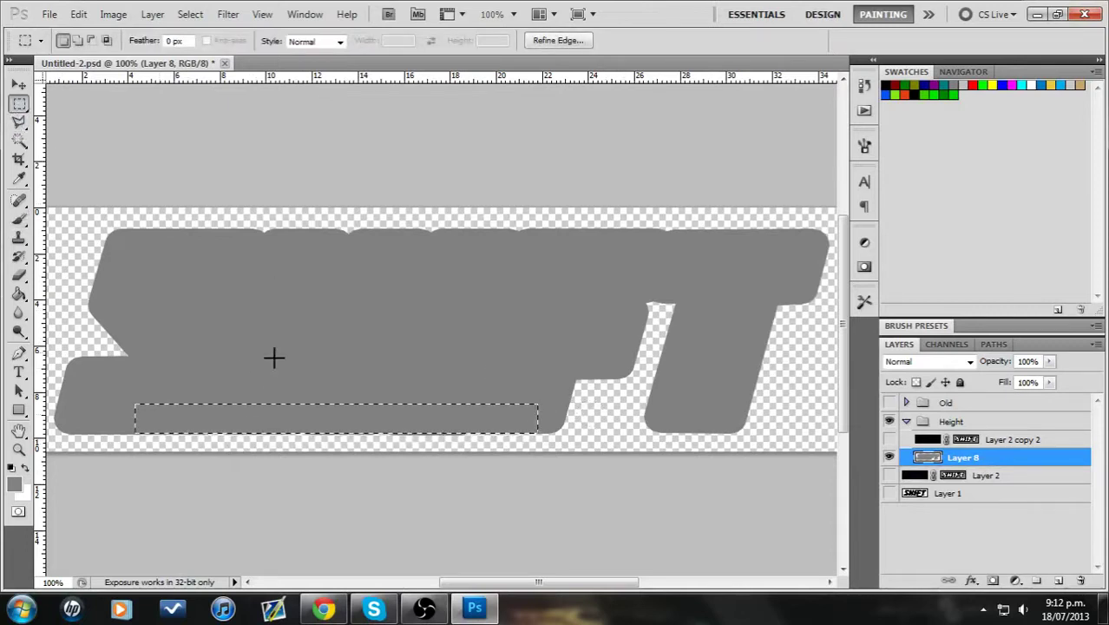
left_click(20, 219)
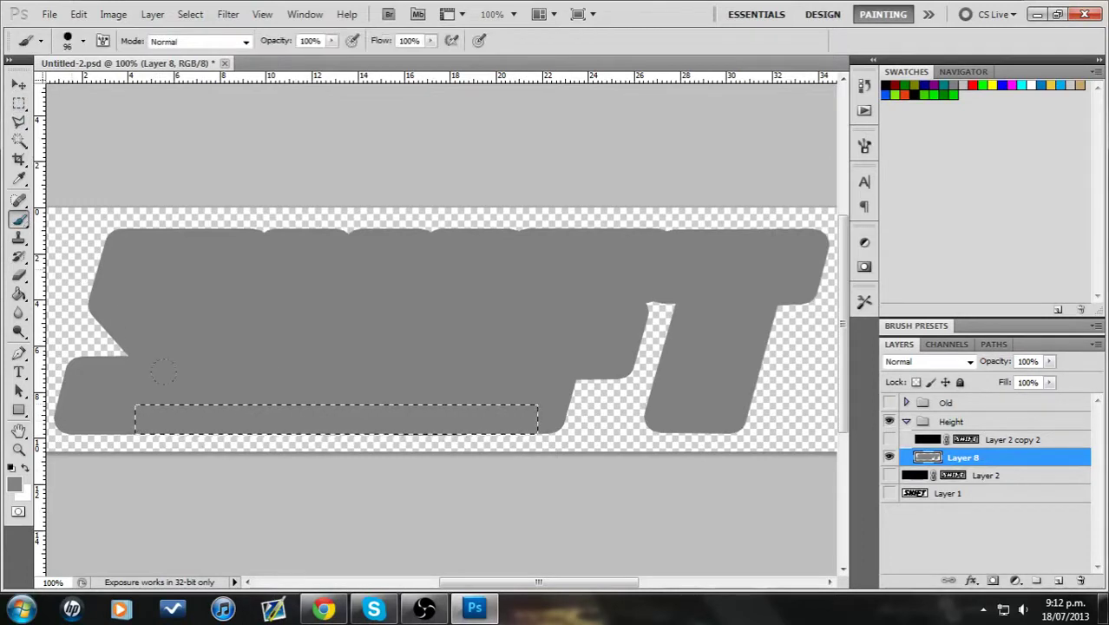
Select strips along the letters' top edge and paint them in with the brush.
left_click(19, 103)
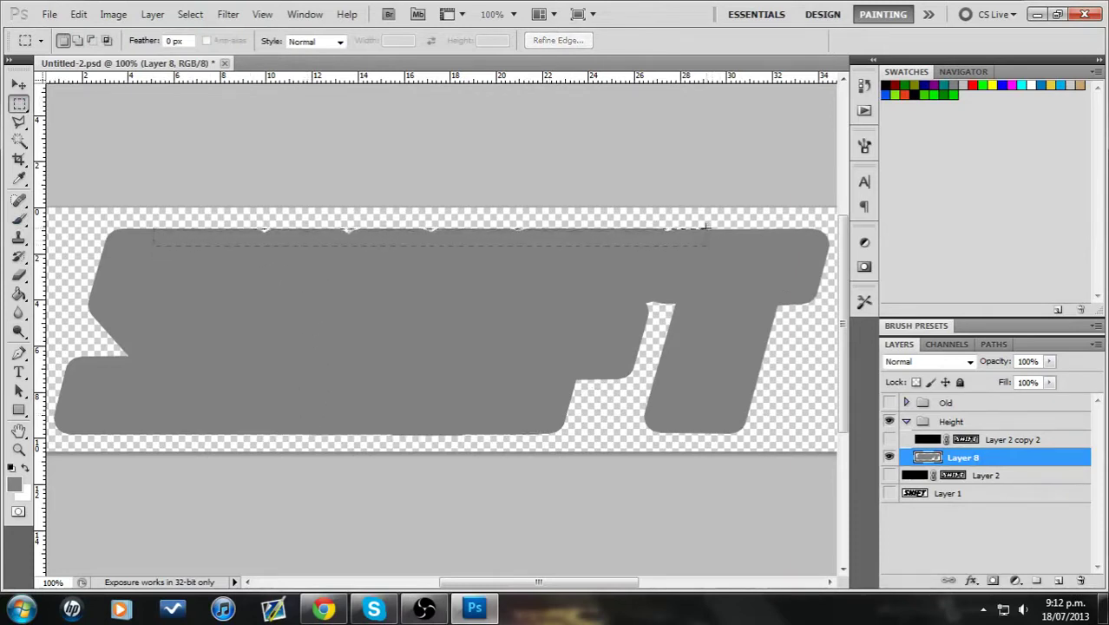
left_click_drag(710, 227, 714, 229)
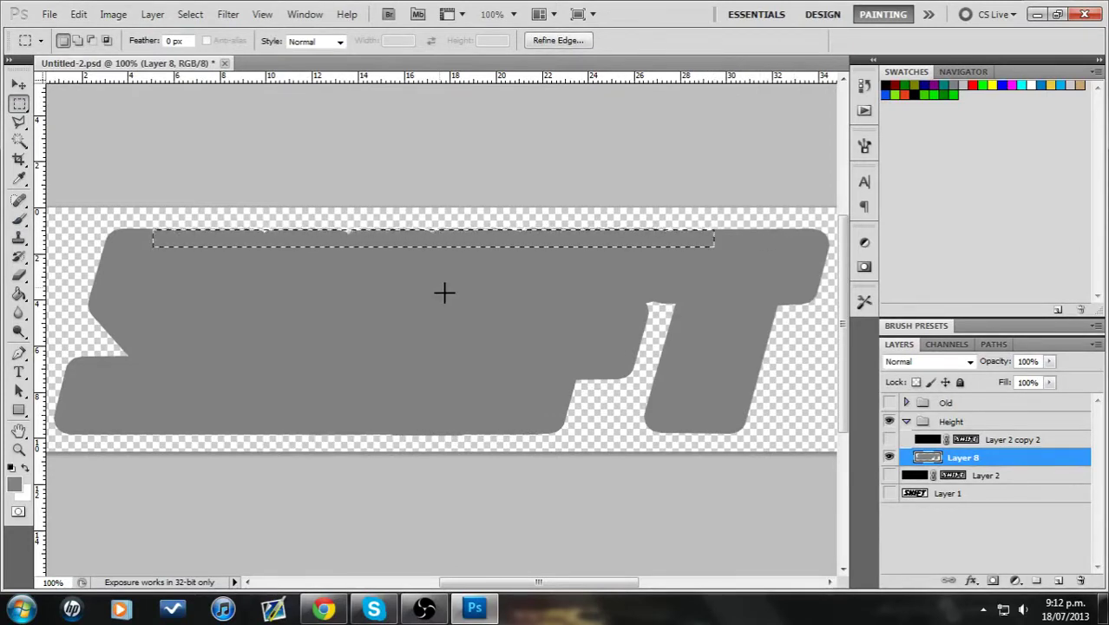
left_click(19, 218)
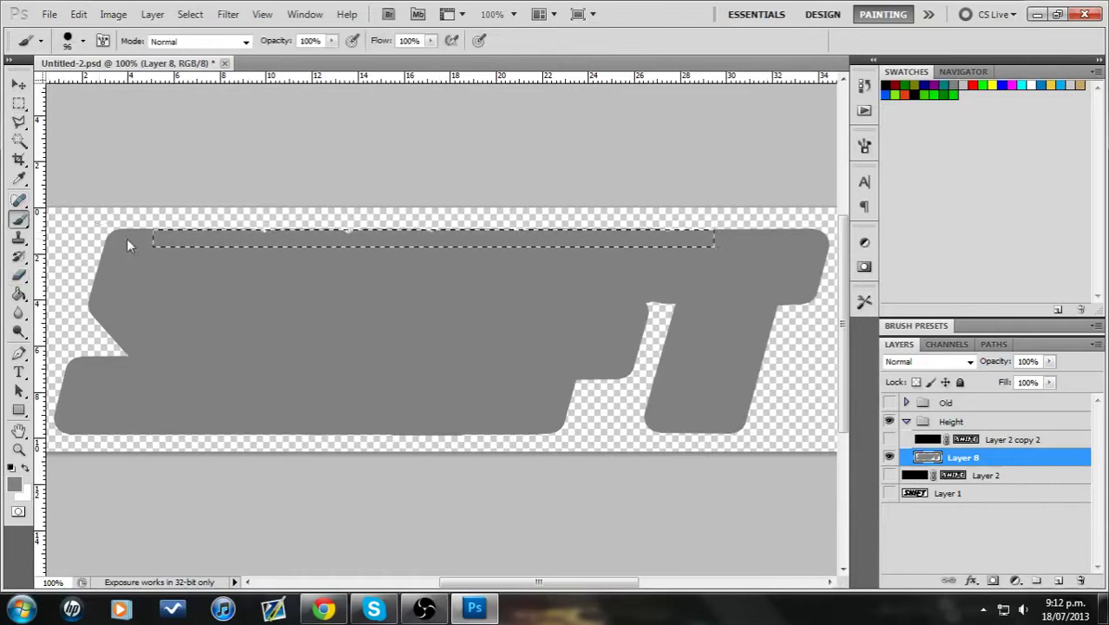
left_click(19, 103)
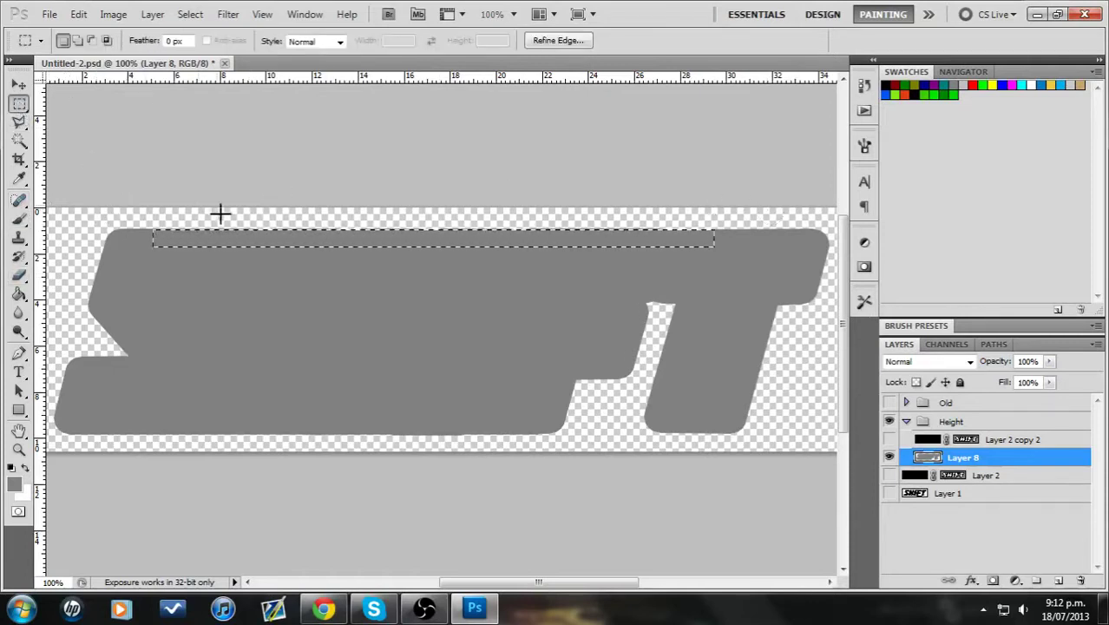
left_click(250, 247)
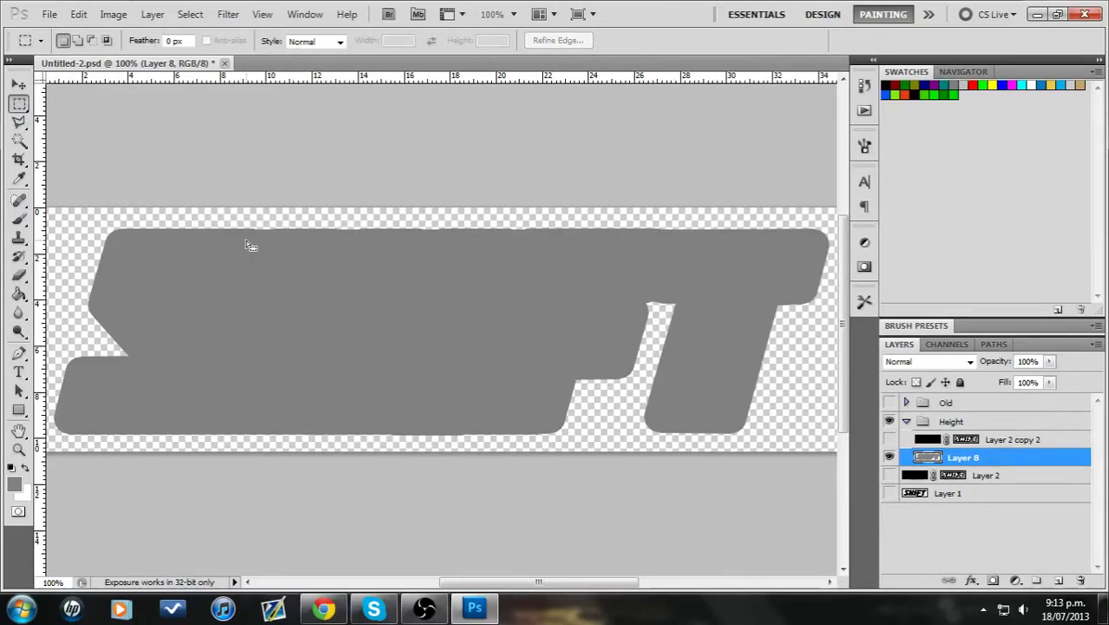
left_click_drag(219, 208, 66, 227)
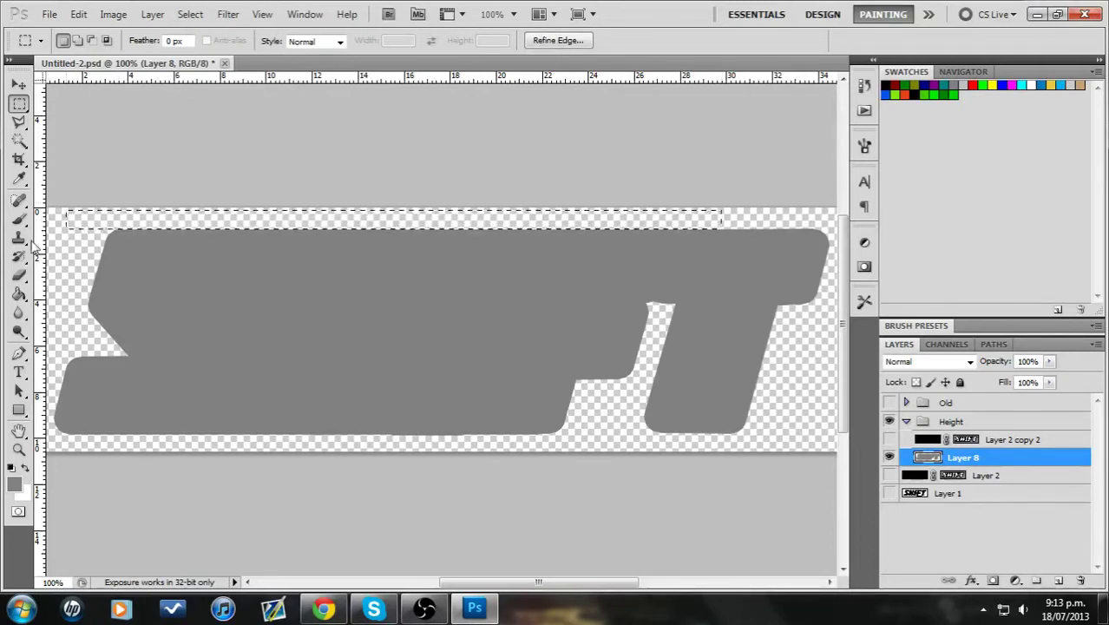
Restore, then drop, the strip selection along the shape's bottom.
key("e")
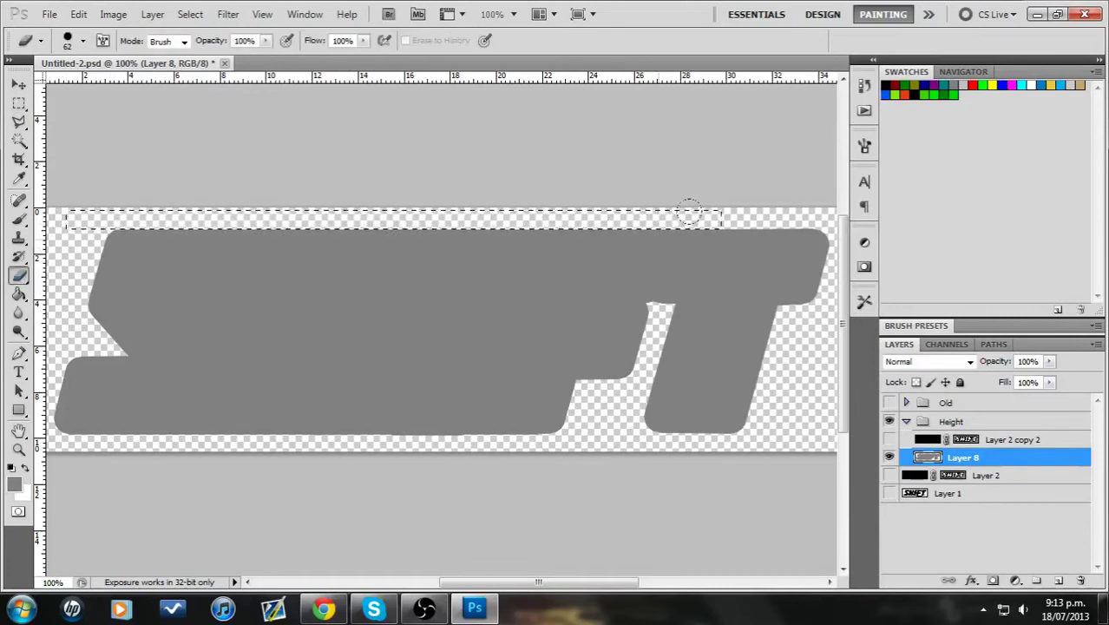
key("m")
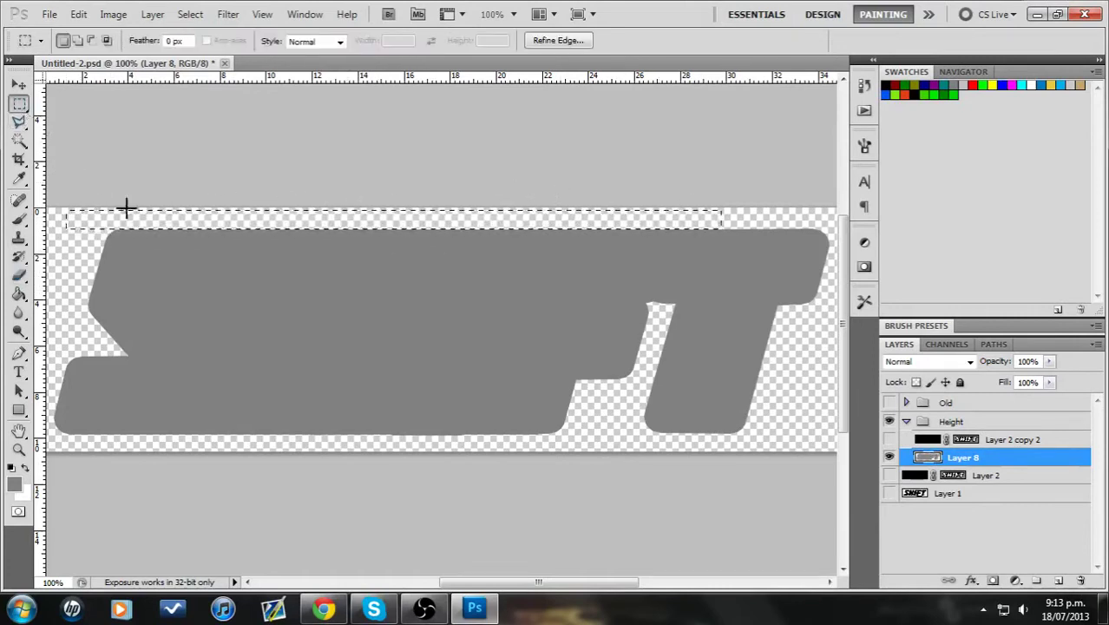
left_click(155, 225)
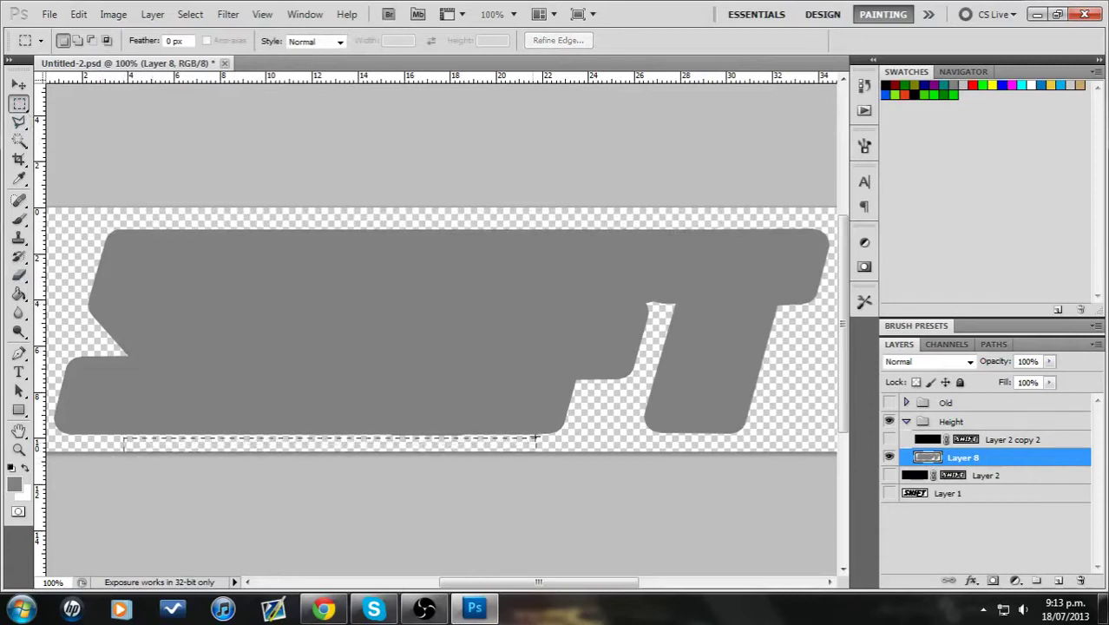
key("ctrl+z")
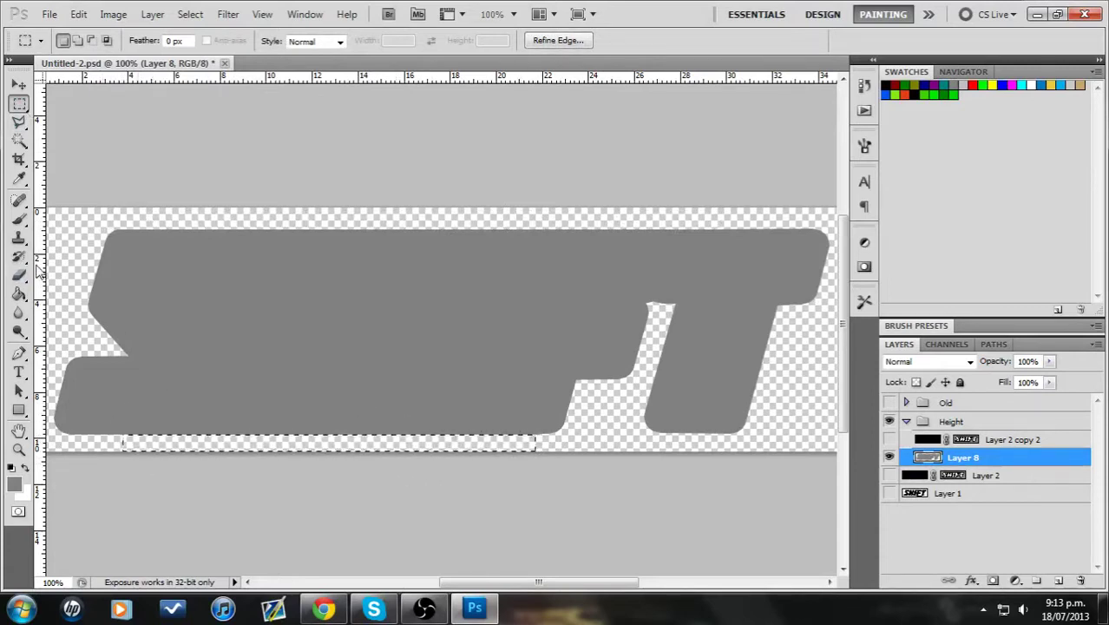
left_click(340, 451)
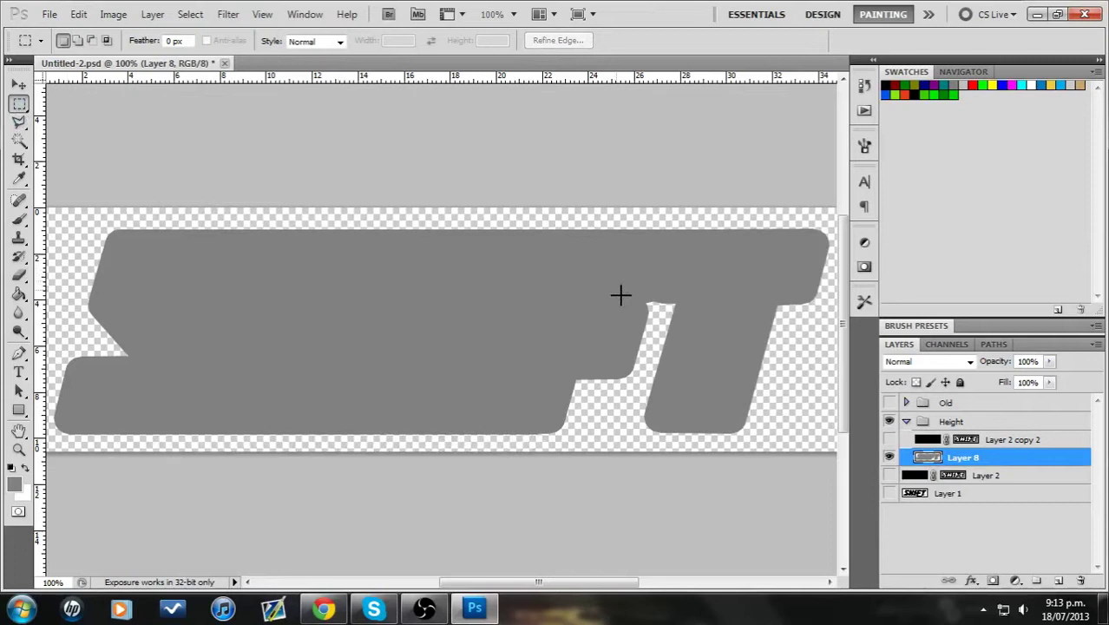
Select the area around the T's top joint, brush it in, and deselect.
left_click_drag(616, 292, 703, 310)
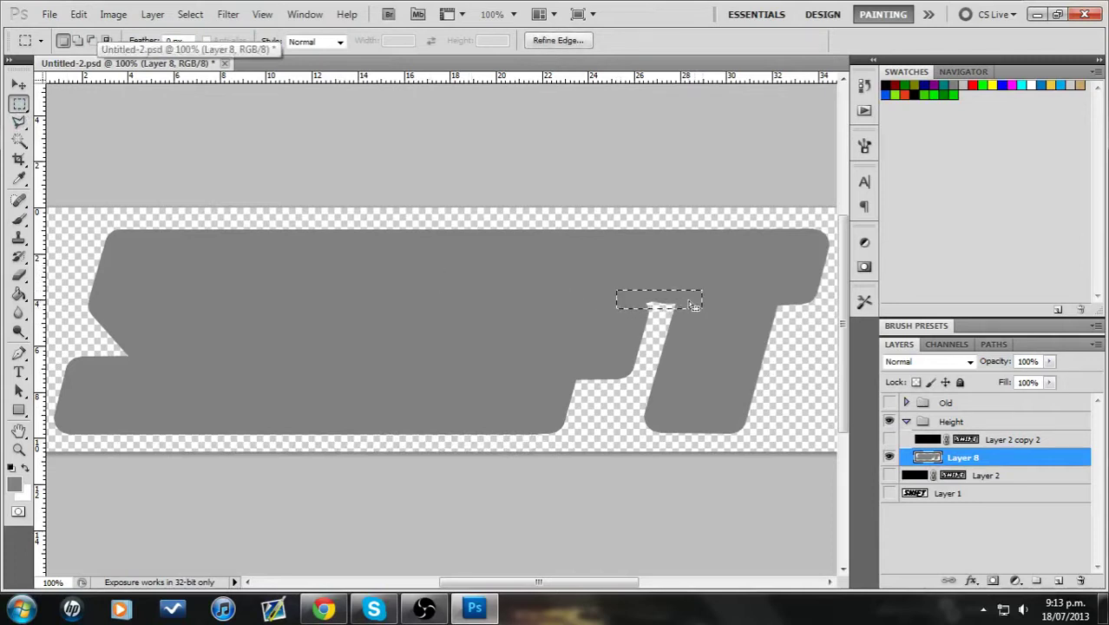
key("b")
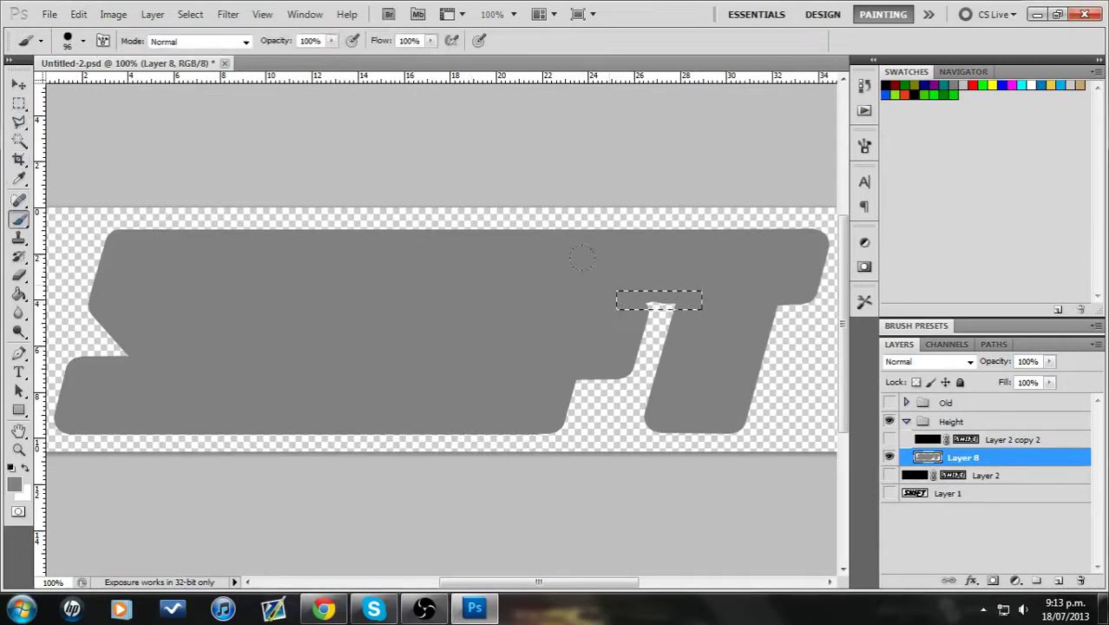
left_click(18, 103)
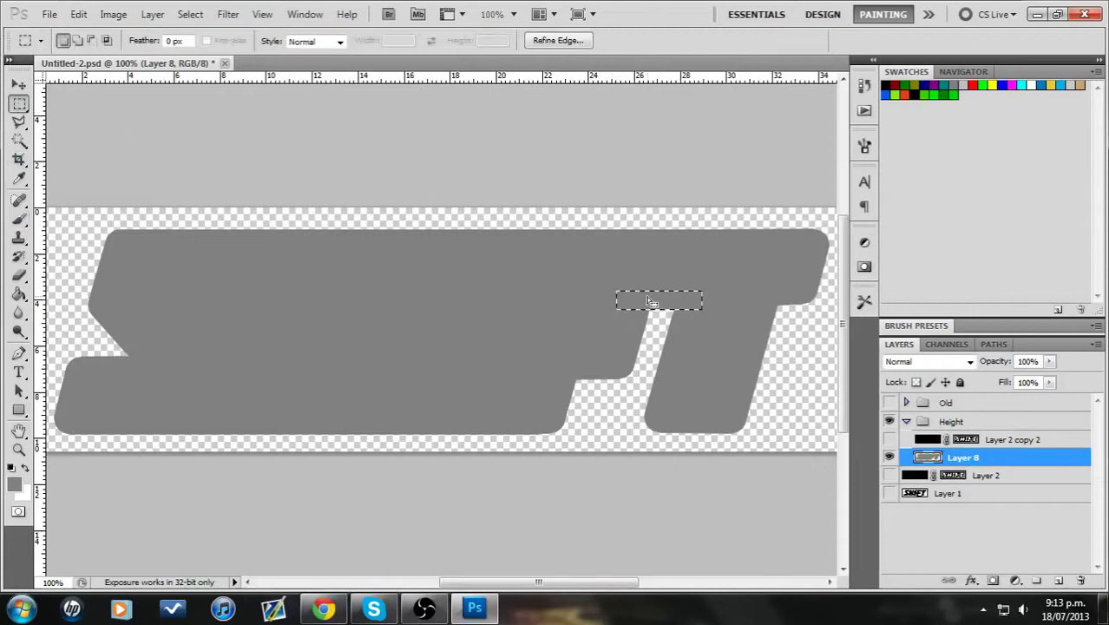
left_click(434, 348)
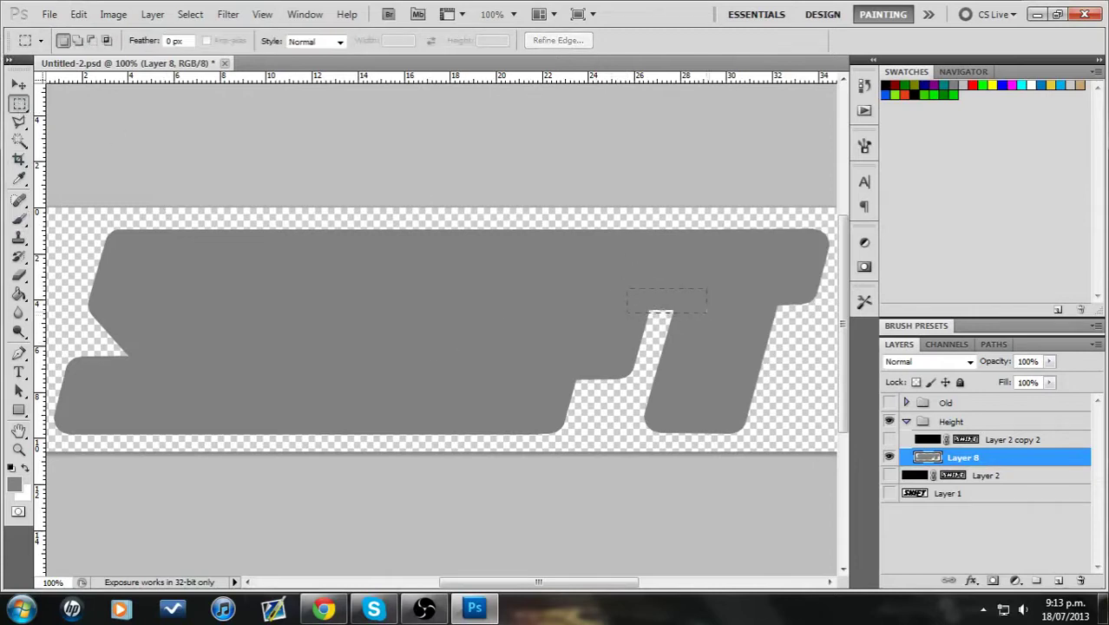
left_click_drag(660, 311, 626, 312)
key("b")
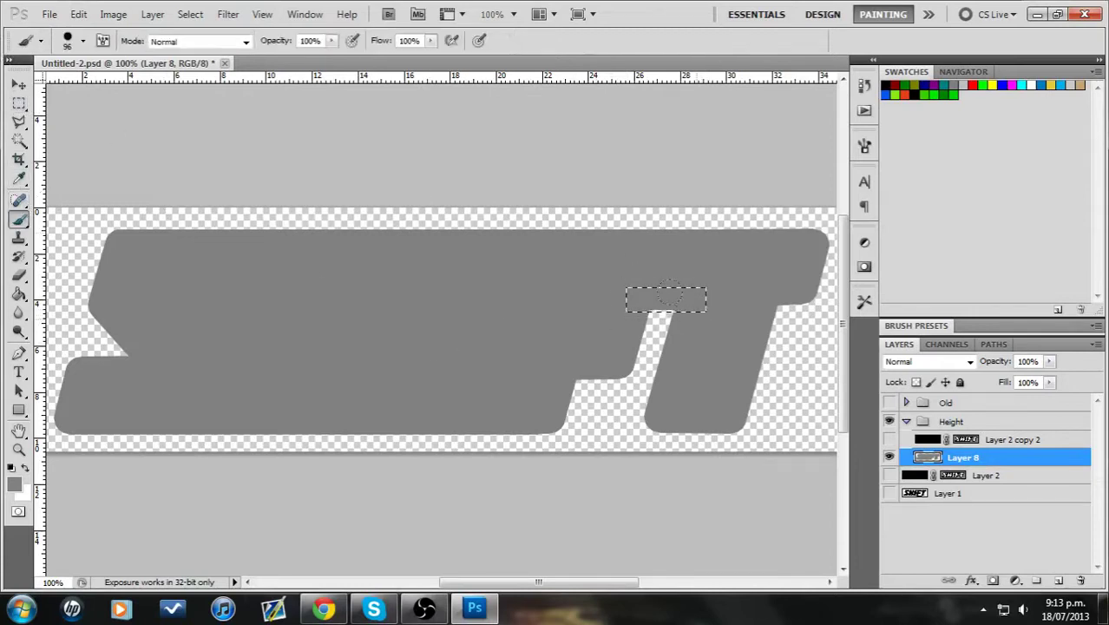
key("m")
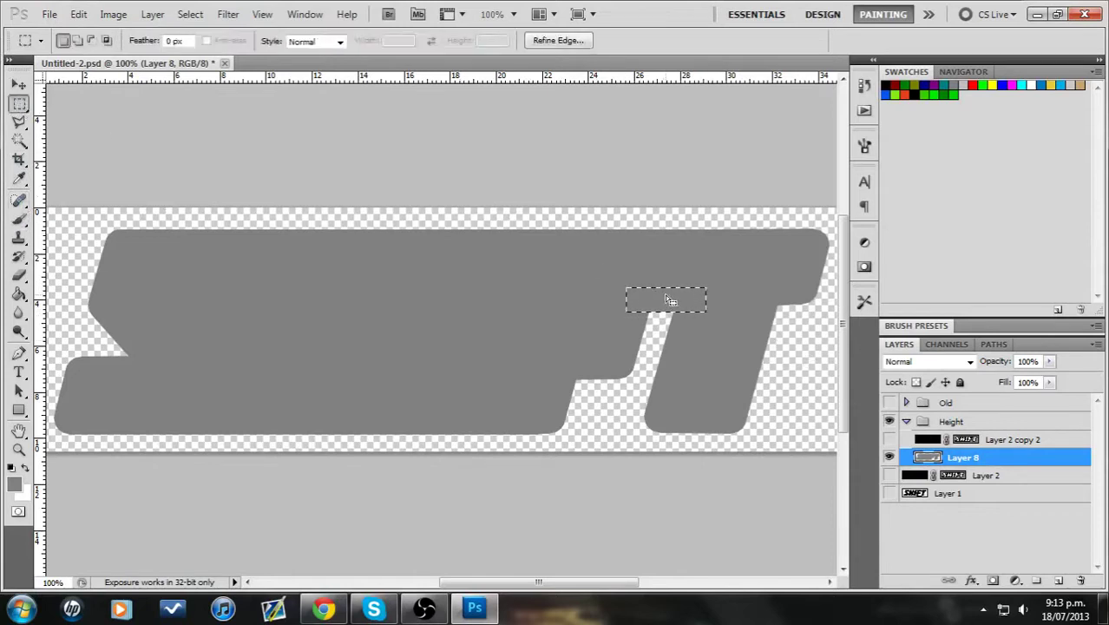
key("ctrl+d")
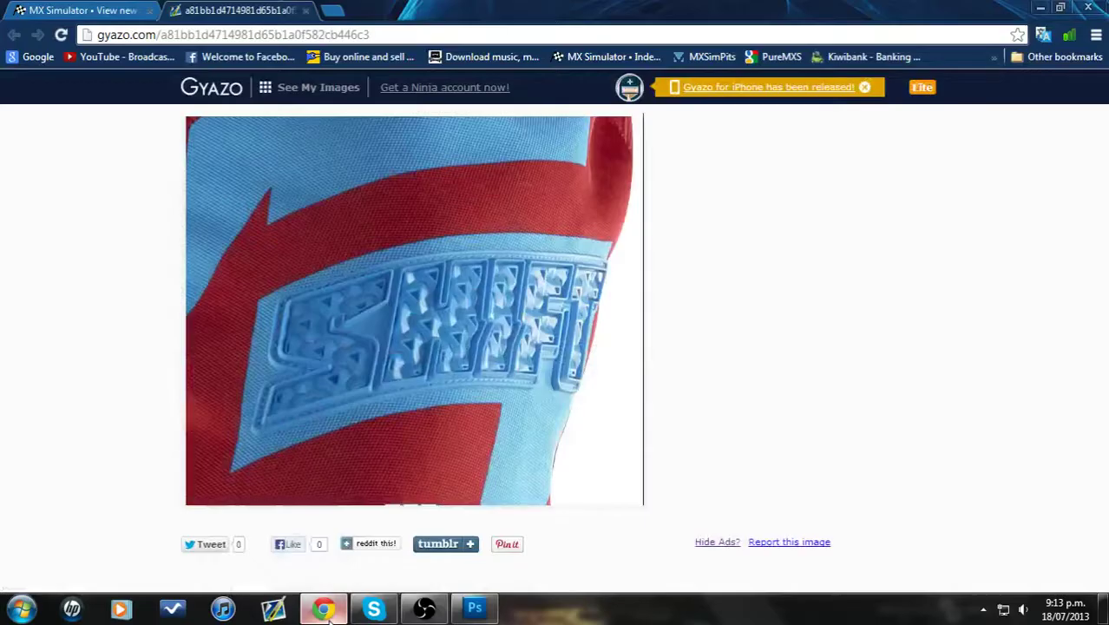
Compare with the Chrome reference render, then open Layer 8's Layer Style dialog.
left_click(323, 608)
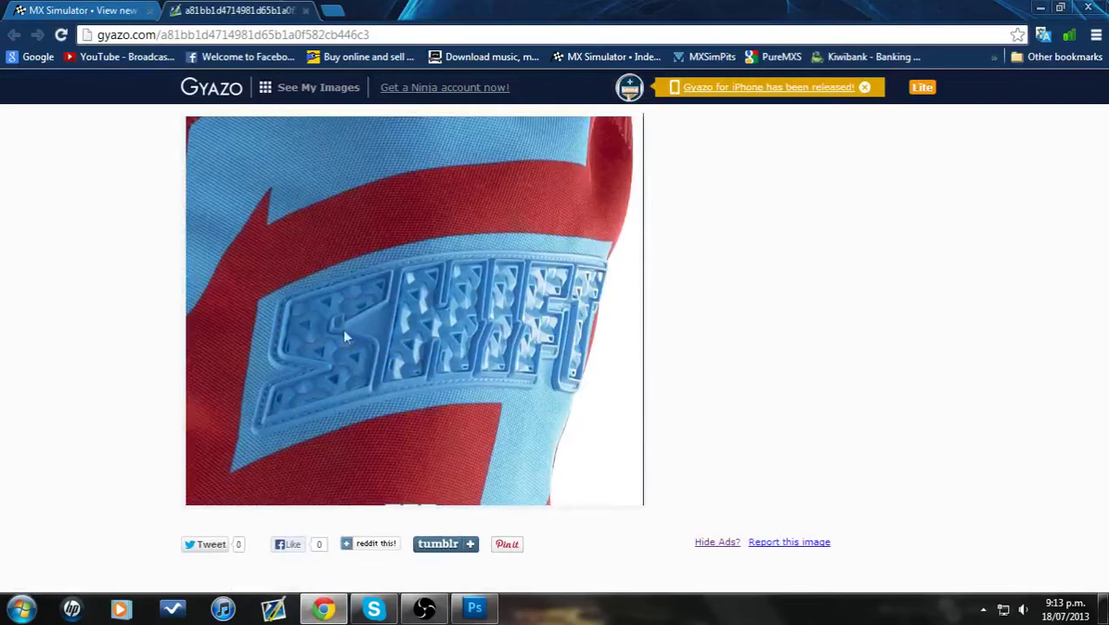
left_click(335, 611)
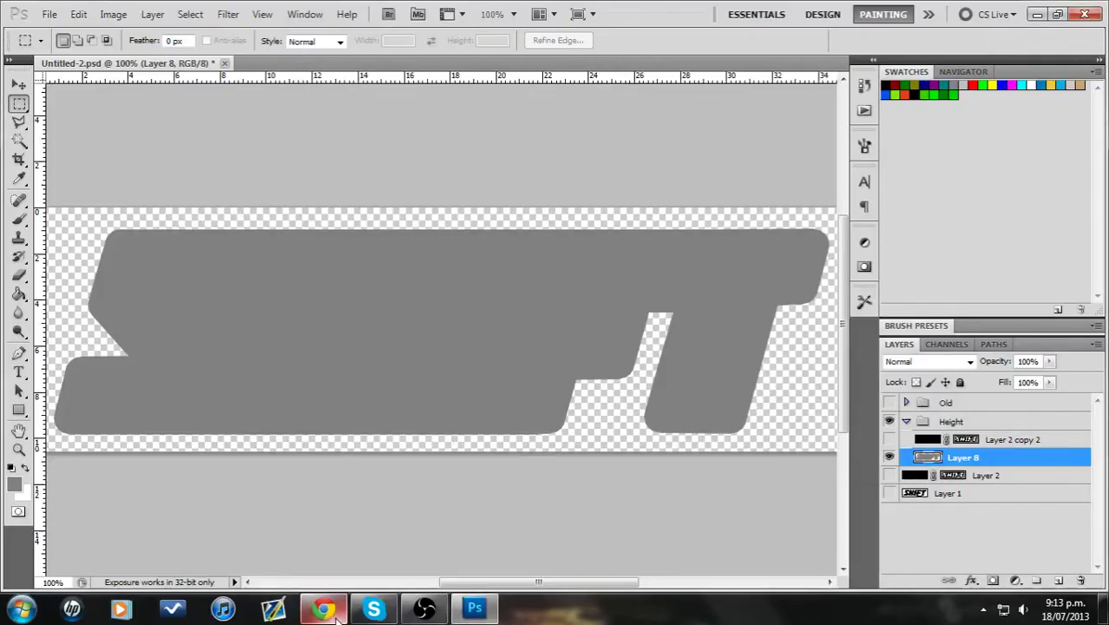
double_click(1056, 466)
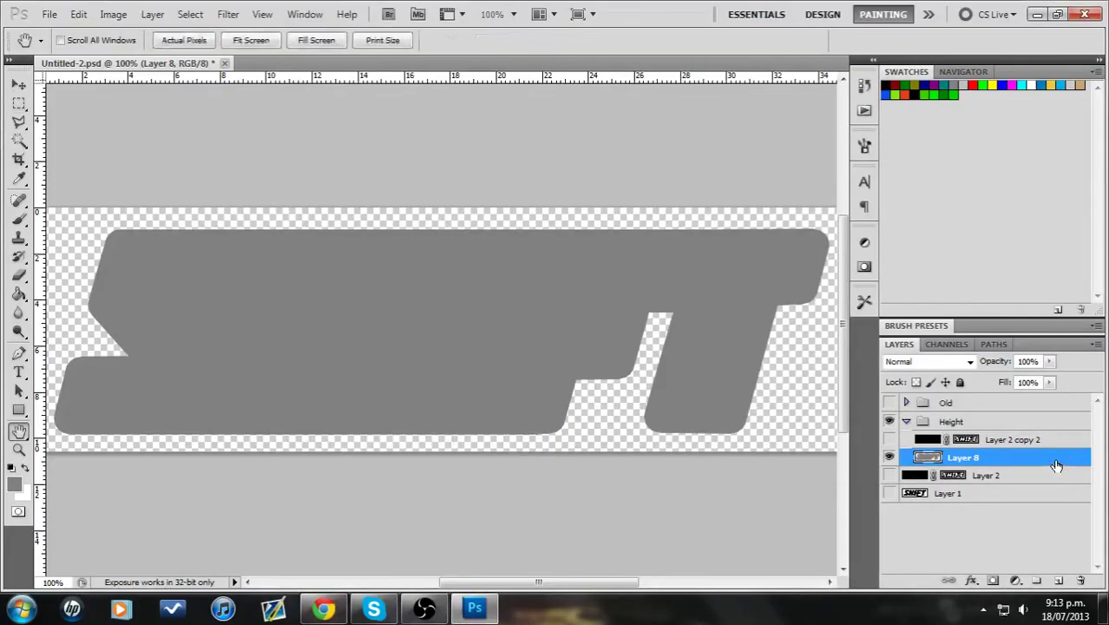
Give Layer 8 a thin solid-colour stroke in light grey c0c0c0.
left_click(323, 608)
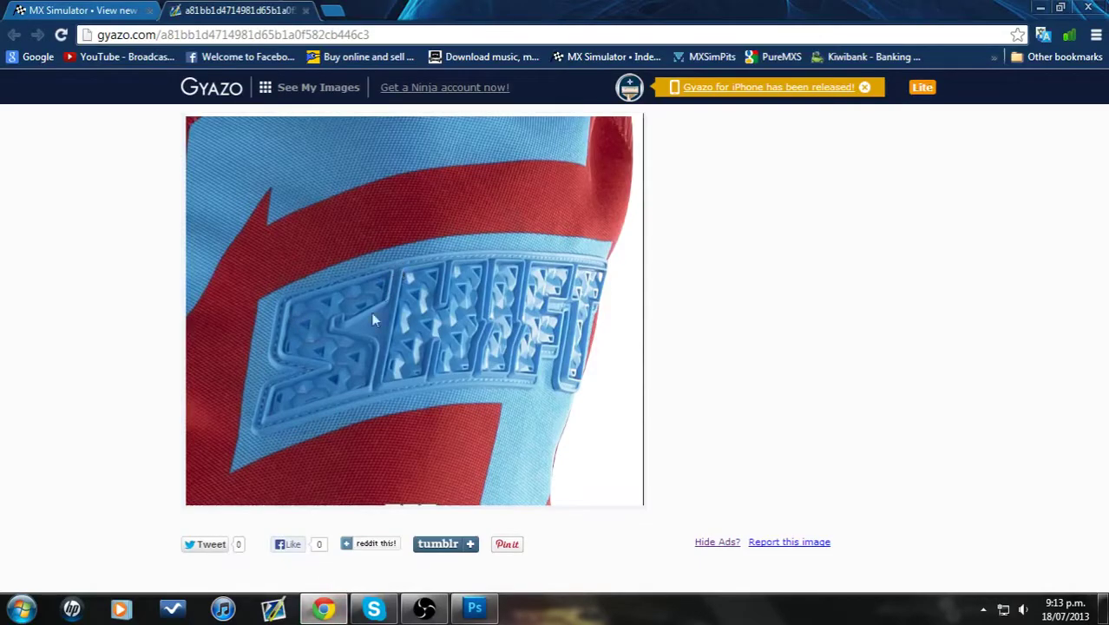
left_click(326, 606)
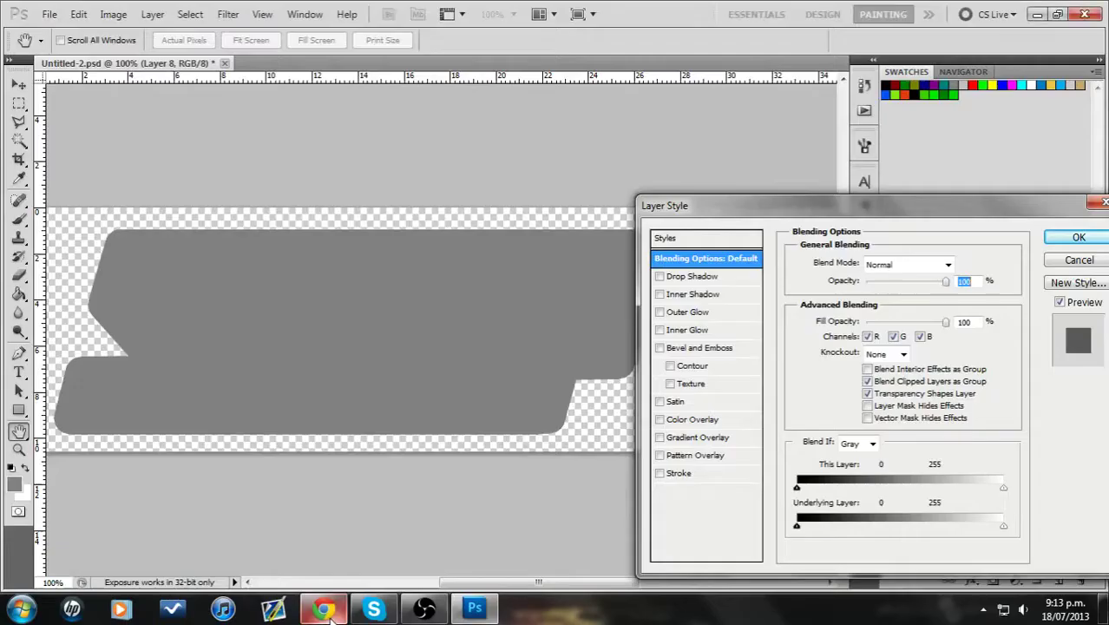
left_click(660, 473)
left_click(693, 476)
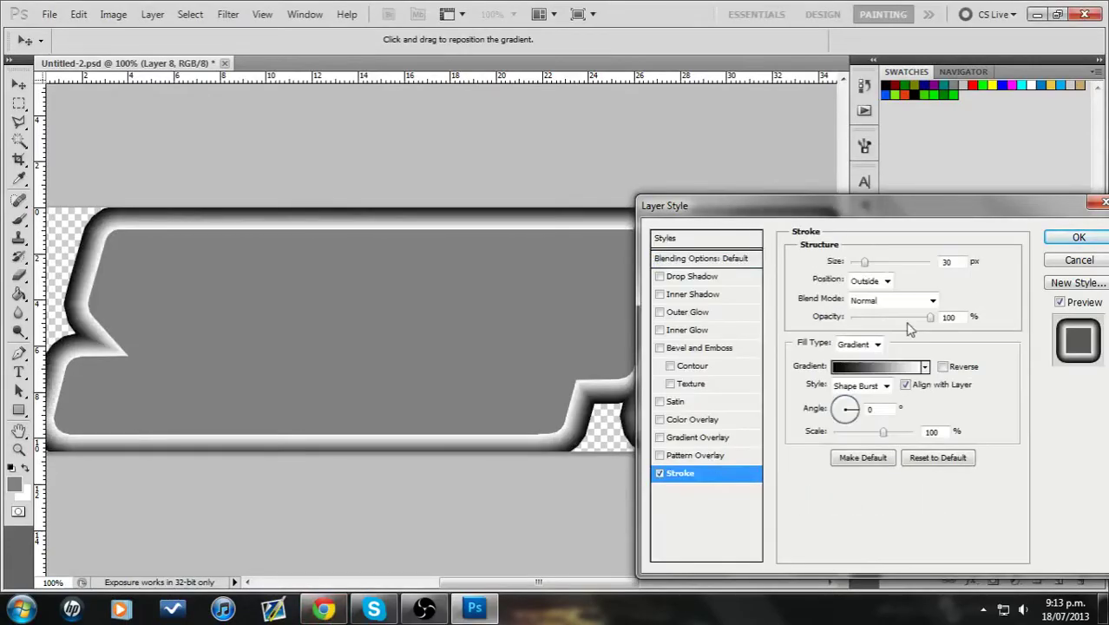
left_click_drag(864, 262, 860, 271)
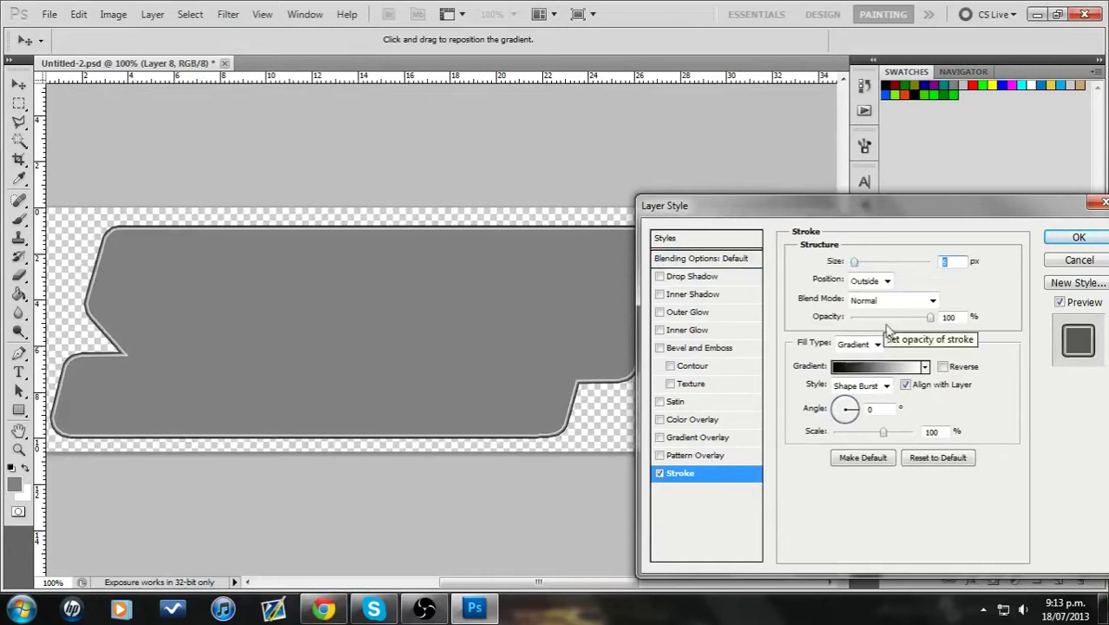
left_click(855, 344)
left_click(859, 360)
left_click(831, 366)
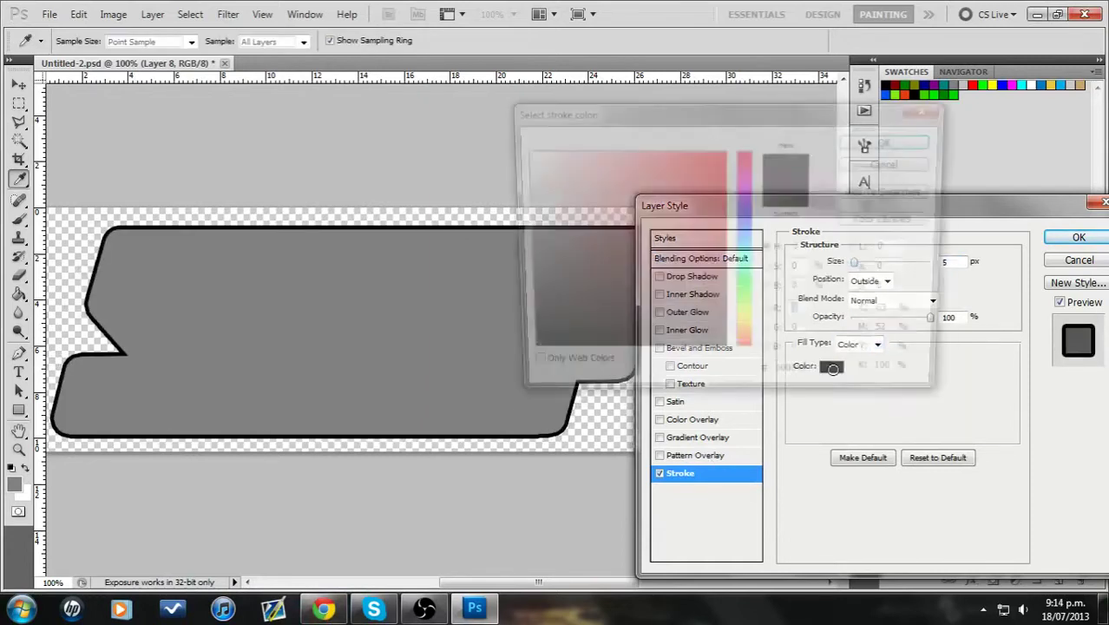
left_click(954, 87)
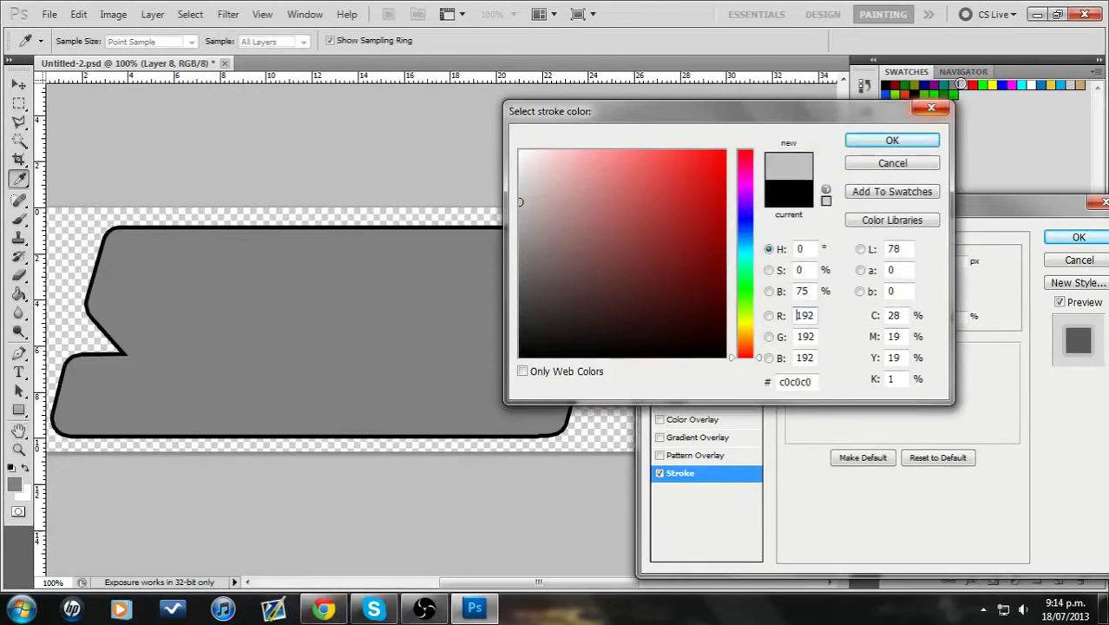
left_click(892, 140)
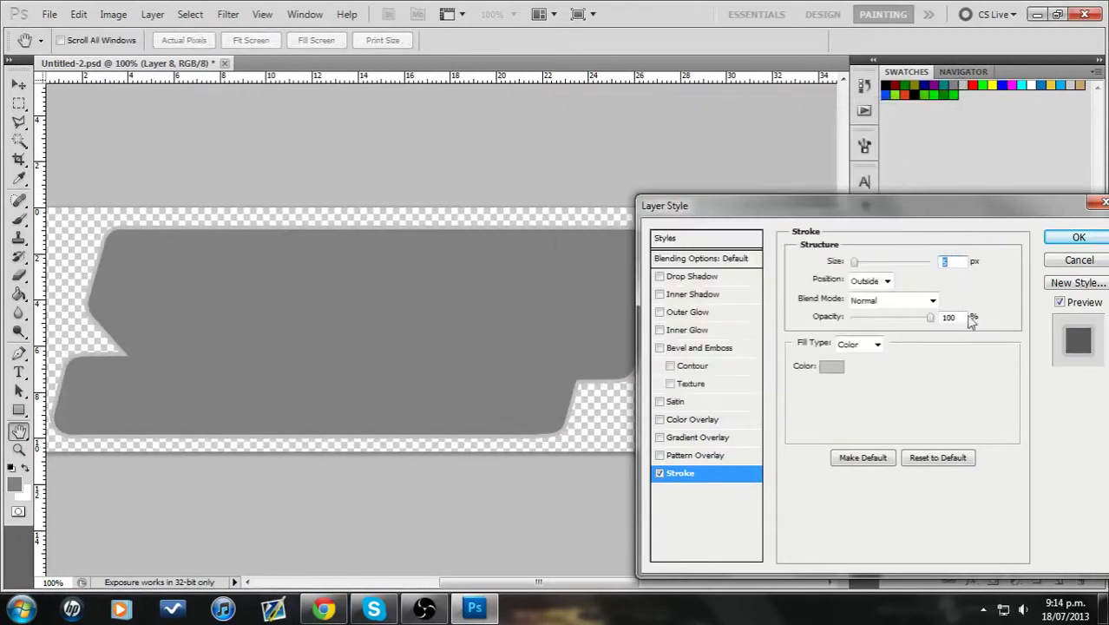
left_click(1079, 239)
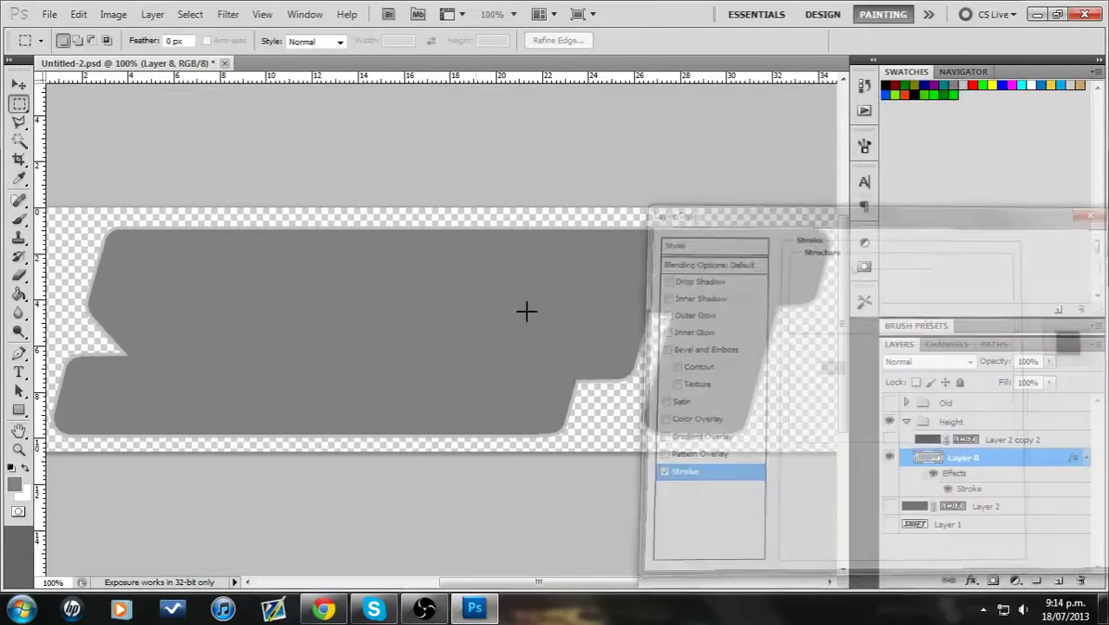
Add Layer 9 below Layer 8 and bucket-fill it black.
left_click(1085, 459)
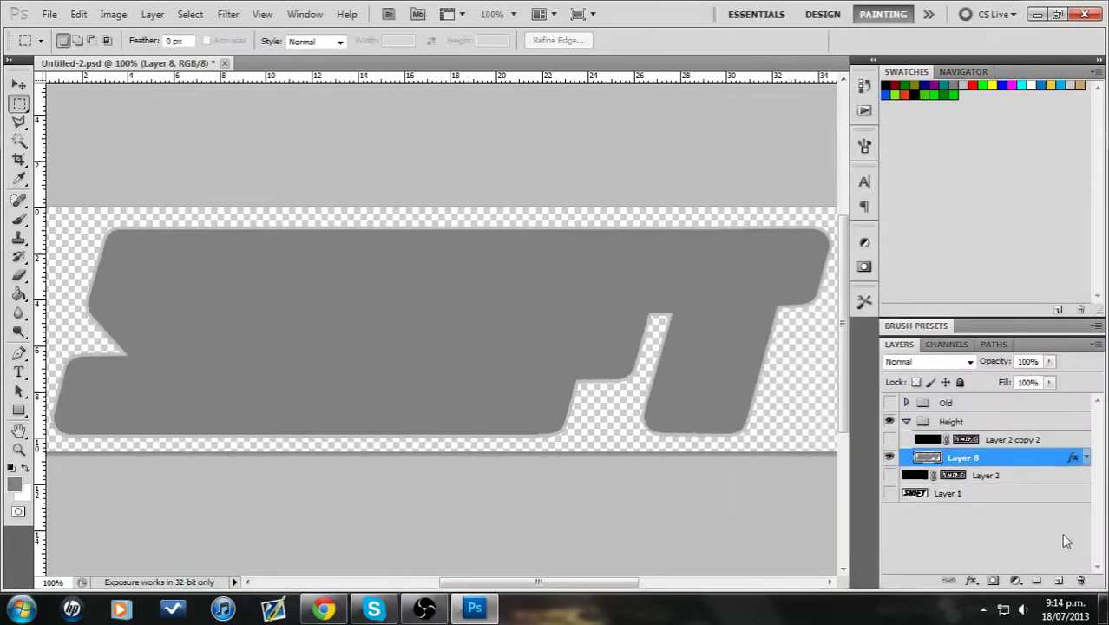
left_click(1060, 584)
left_click_drag(983, 460, 987, 488)
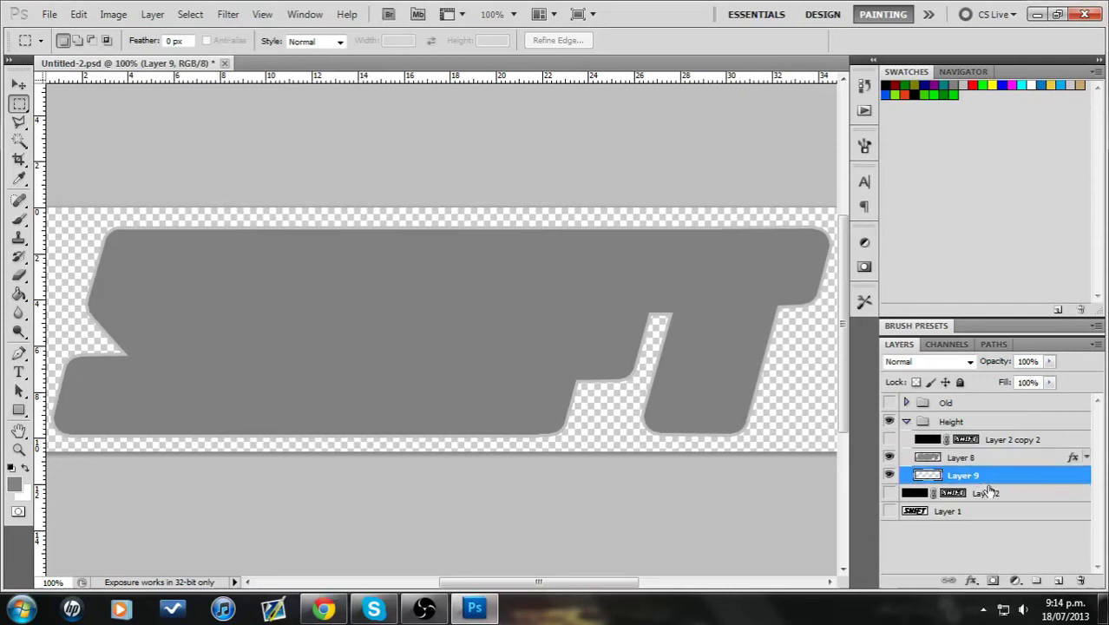
left_click(17, 294)
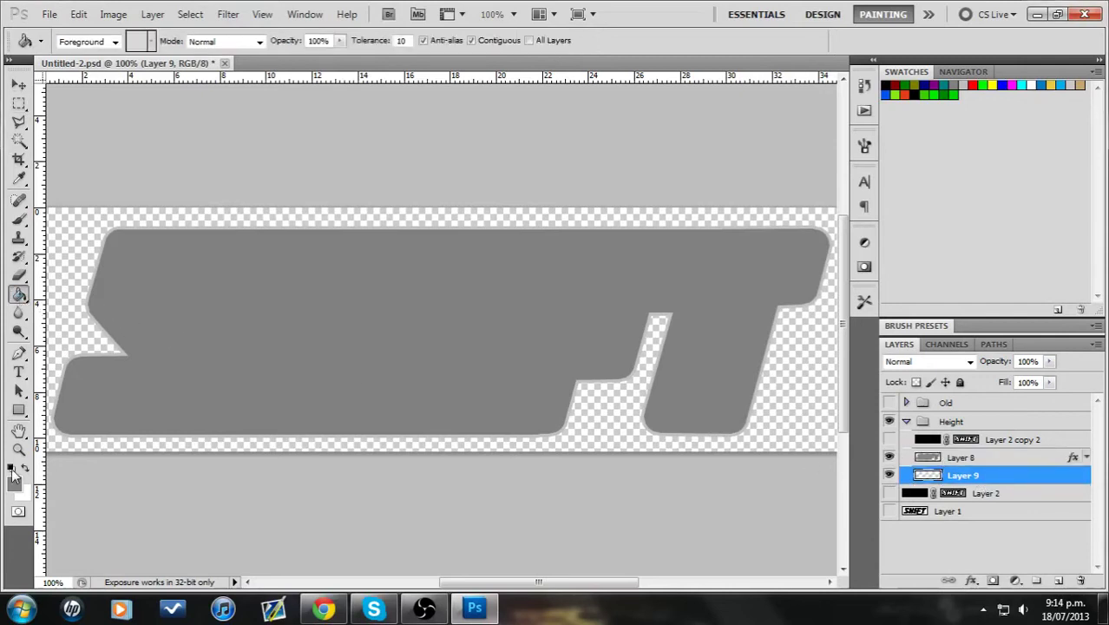
left_click(231, 333)
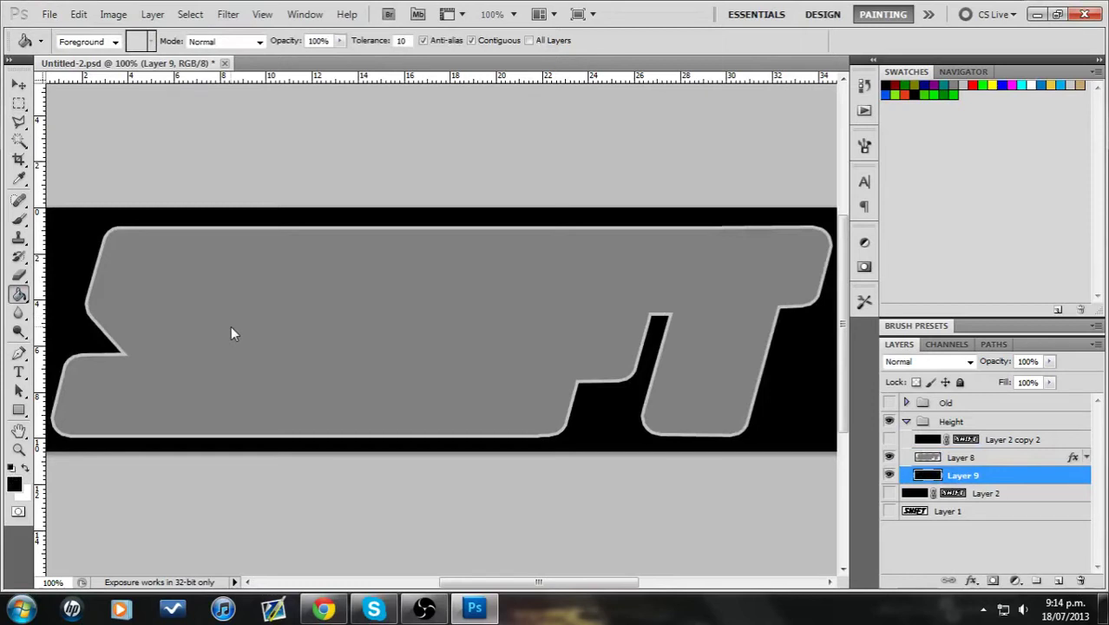
Show Layer 2 copy 2 and fill its SHIFT letters with grey.
left_click(888, 439)
left_click(927, 441)
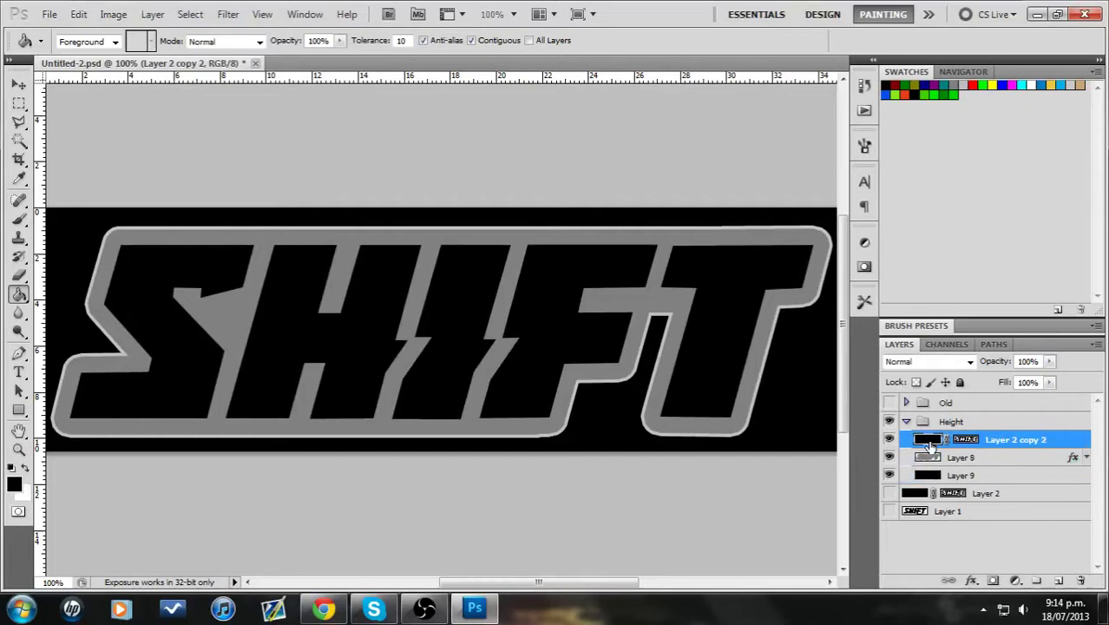
left_click(958, 84)
left_click(520, 298)
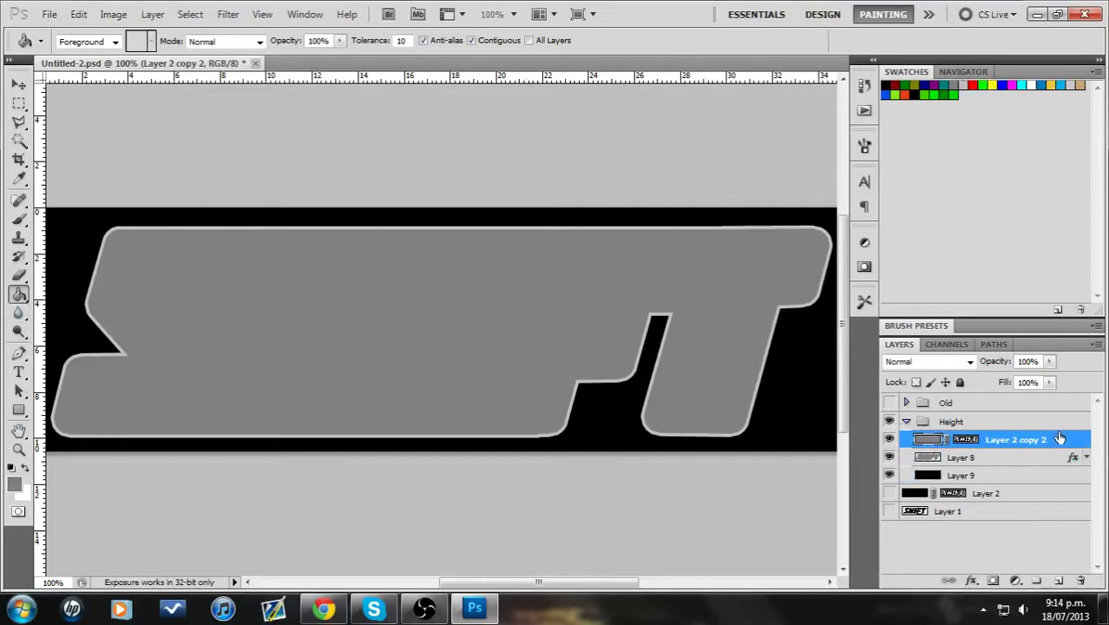
Give Layer 2 copy 2 a thin solid white (ffffff) stroke.
double_click(1062, 440)
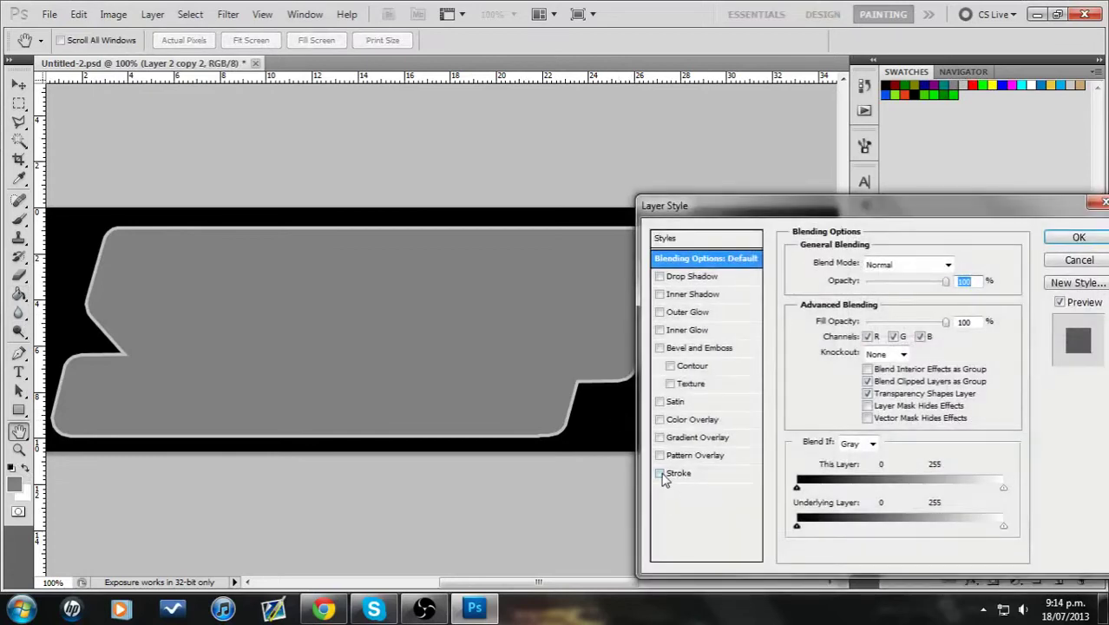
left_click(659, 473)
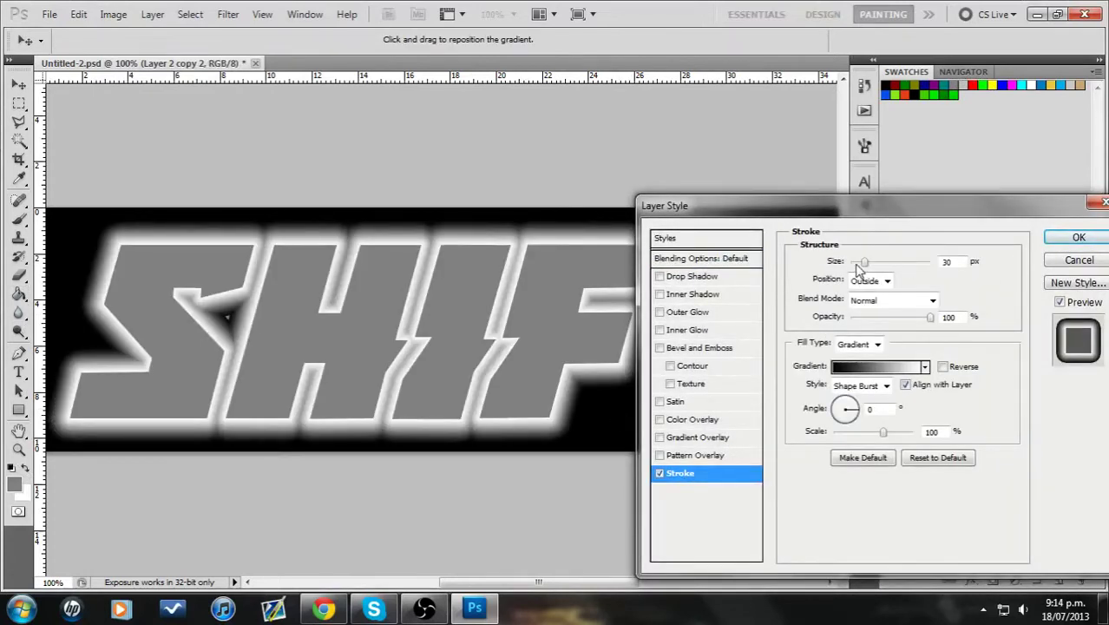
left_click_drag(865, 261, 852, 261)
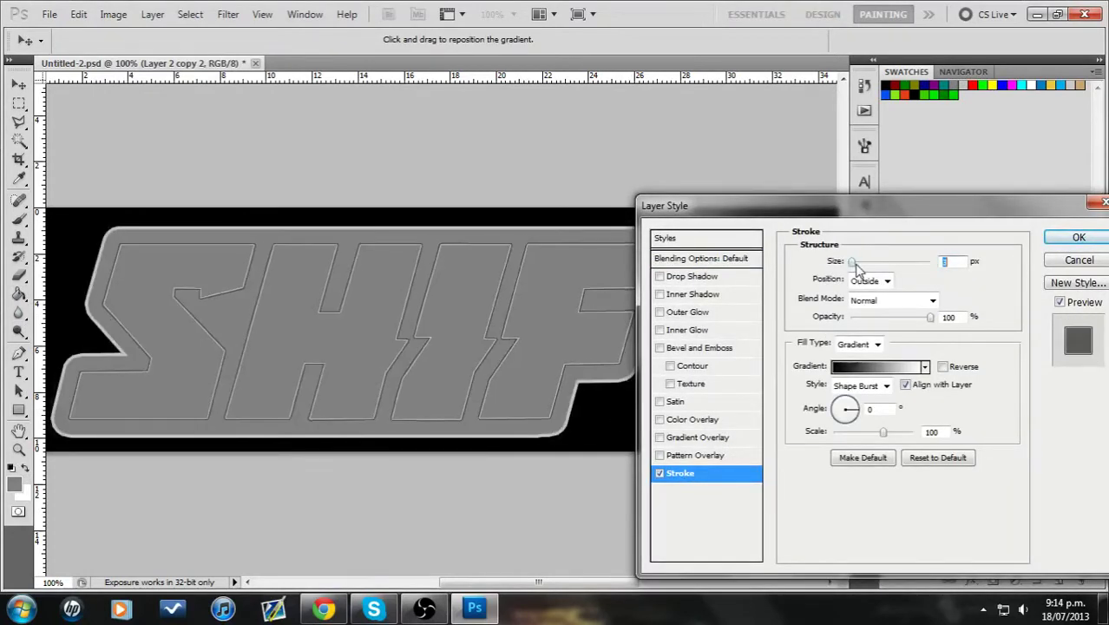
left_click(876, 344)
left_click(855, 355)
left_click(839, 365)
double_click(794, 377)
type("ffffff")
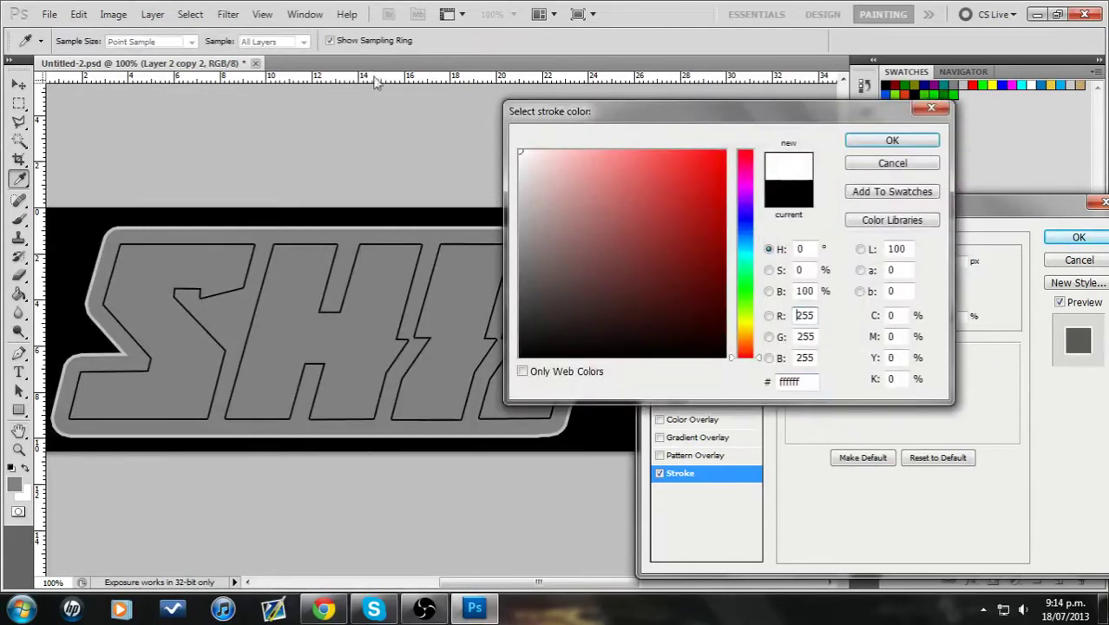
left_click(885, 142)
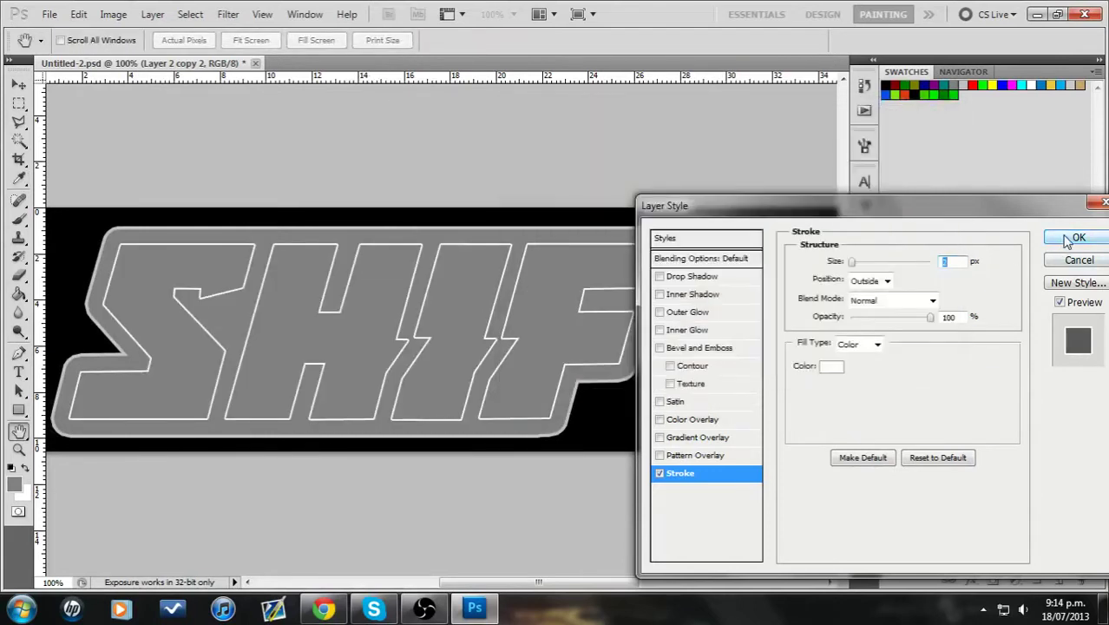
left_click(1072, 239)
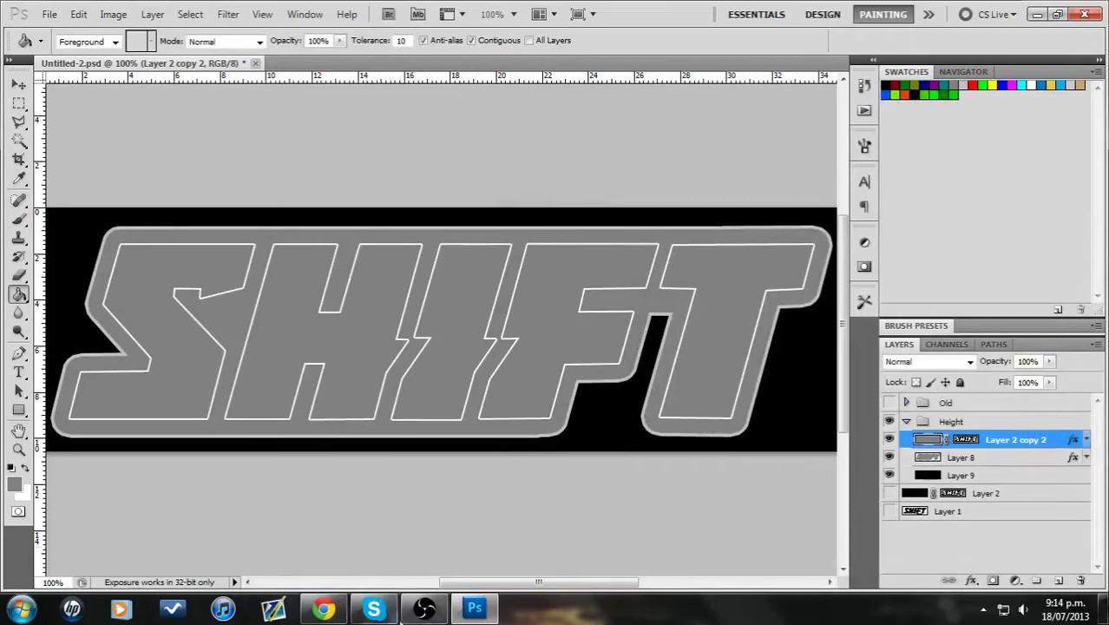
After checking the jersey reference, reduce that white stroke to 1 px.
left_click(322, 608)
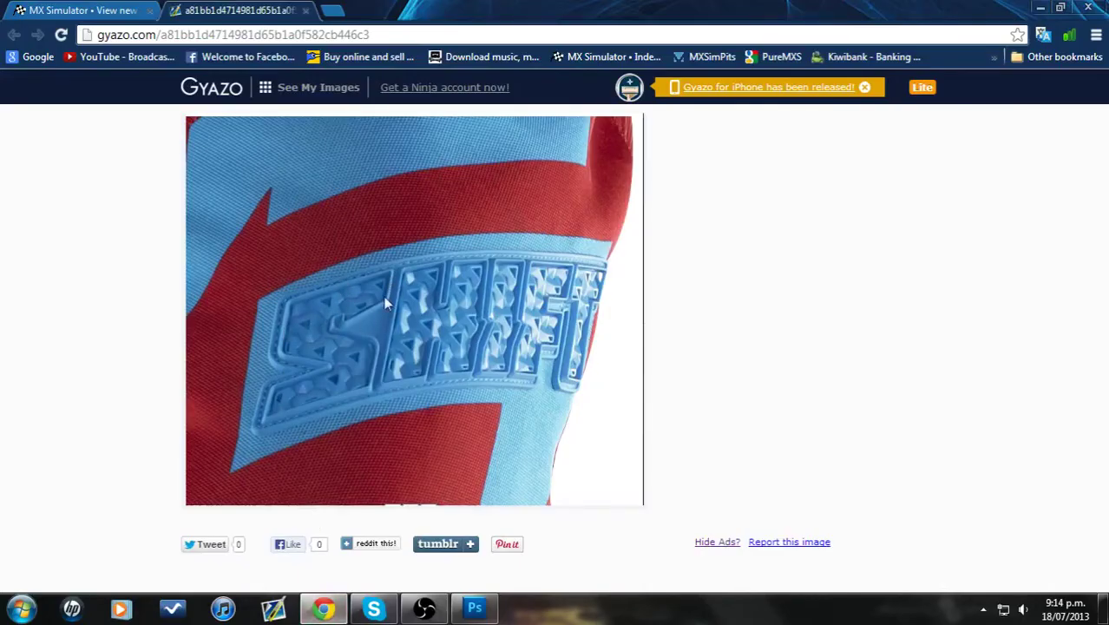
left_click(474, 607)
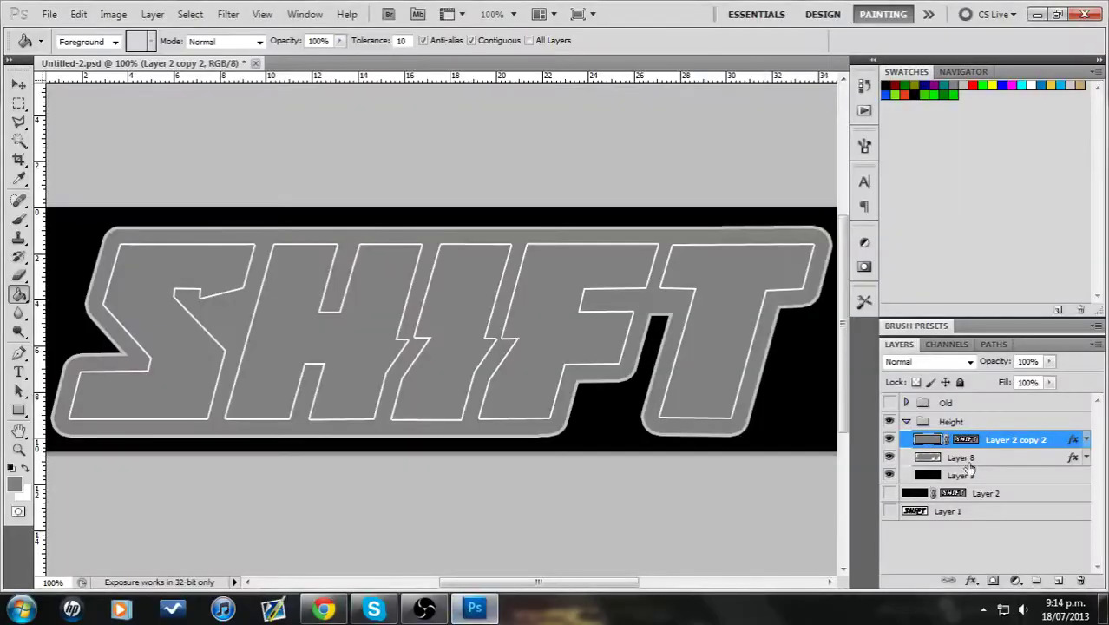
double_click(1052, 443)
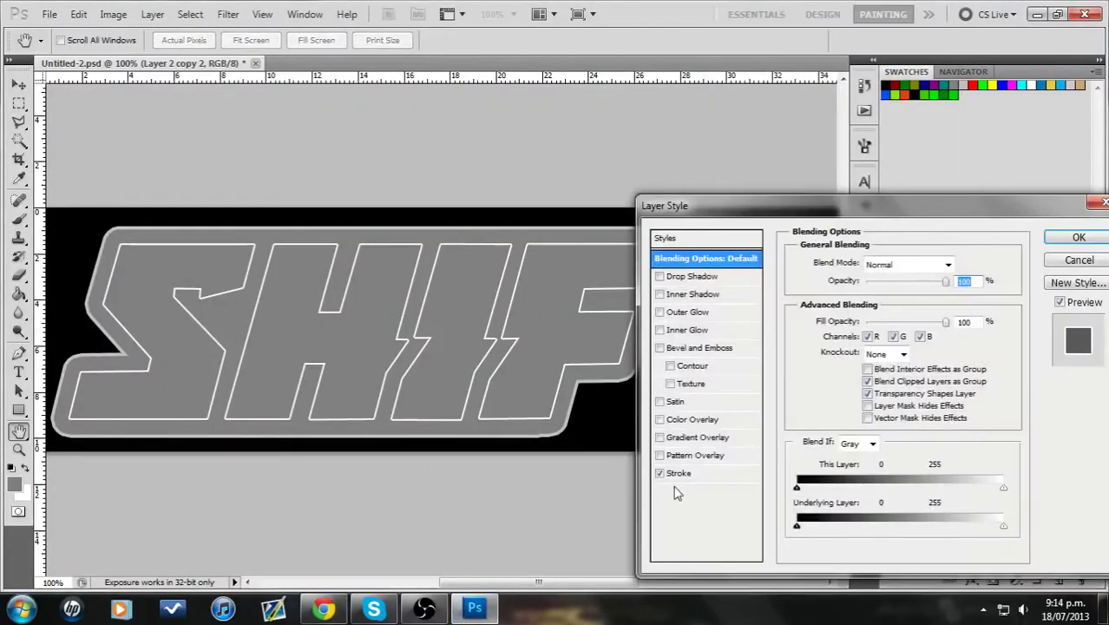
left_click(679, 474)
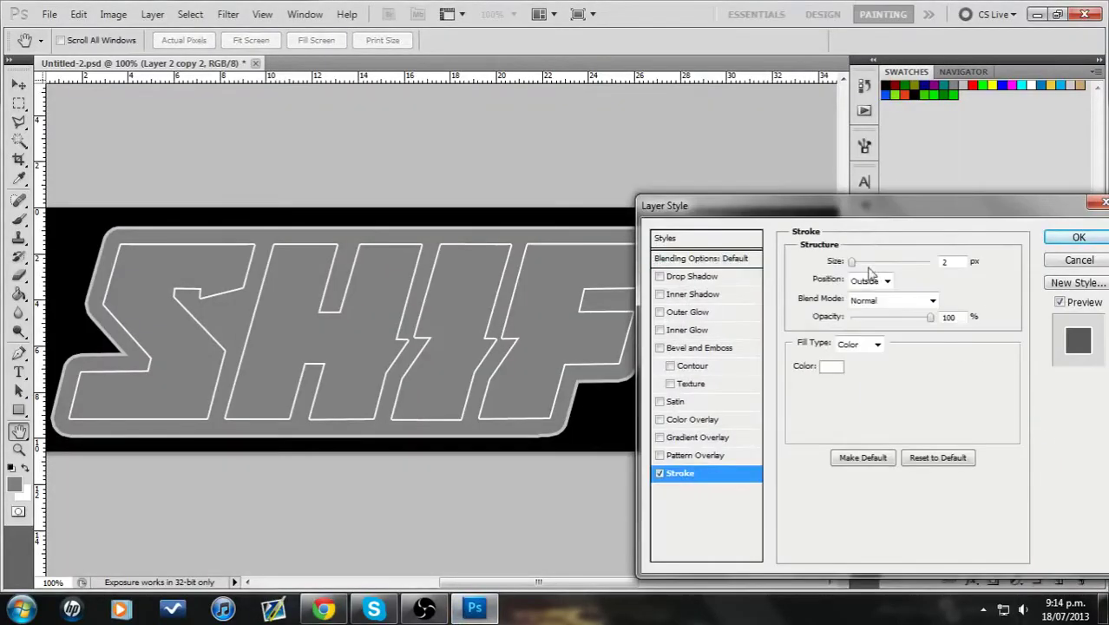
left_click_drag(855, 265, 852, 266)
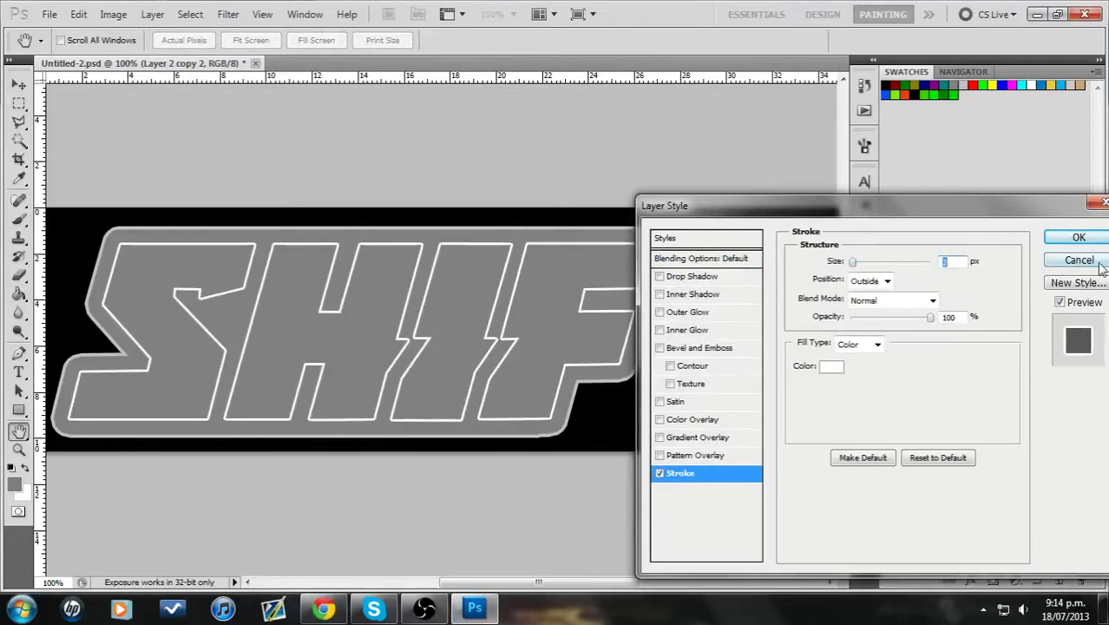
left_click(1079, 237)
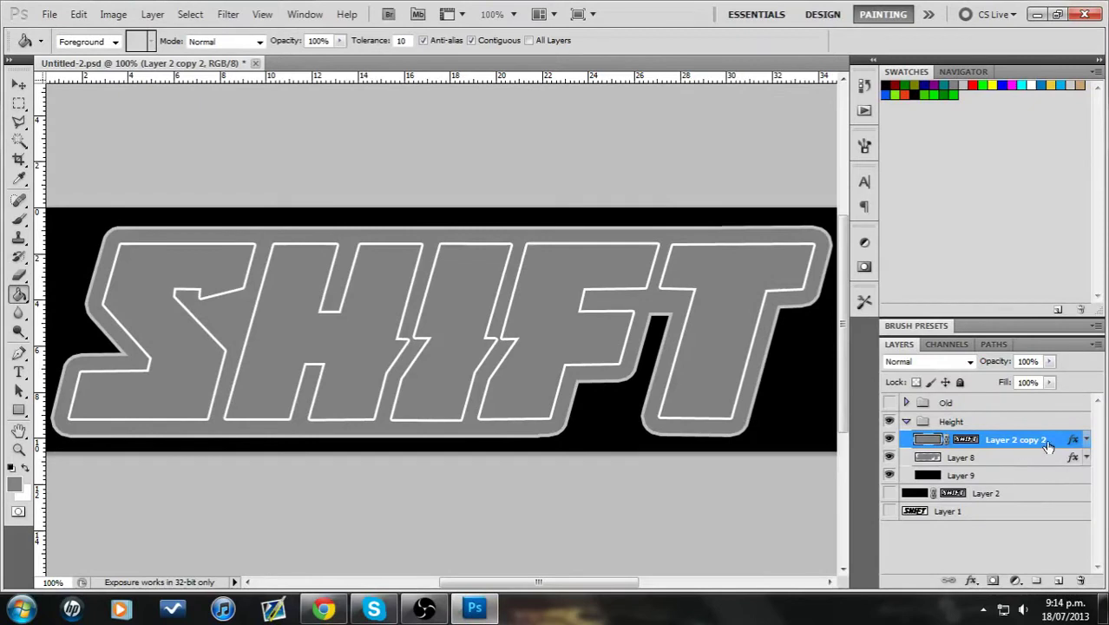
right_click(1048, 445)
Duplicate the layer as Layer 2 copy 3 and give it a scaled-down black-and-white triangle Pattern Overlay.
left_click(966, 114)
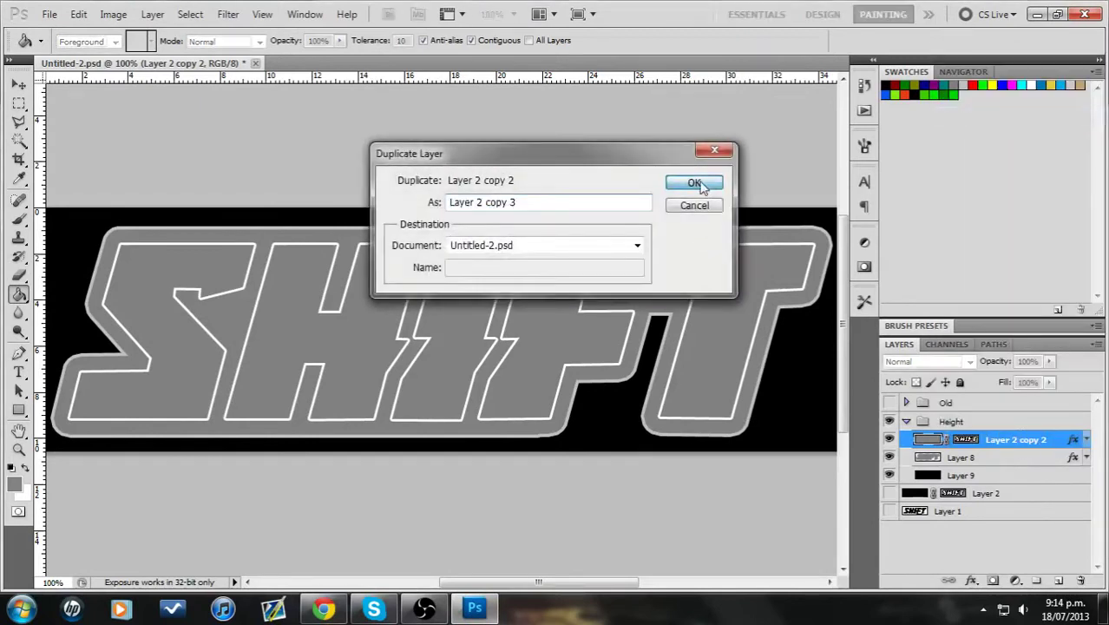
left_click(699, 185)
double_click(1058, 441)
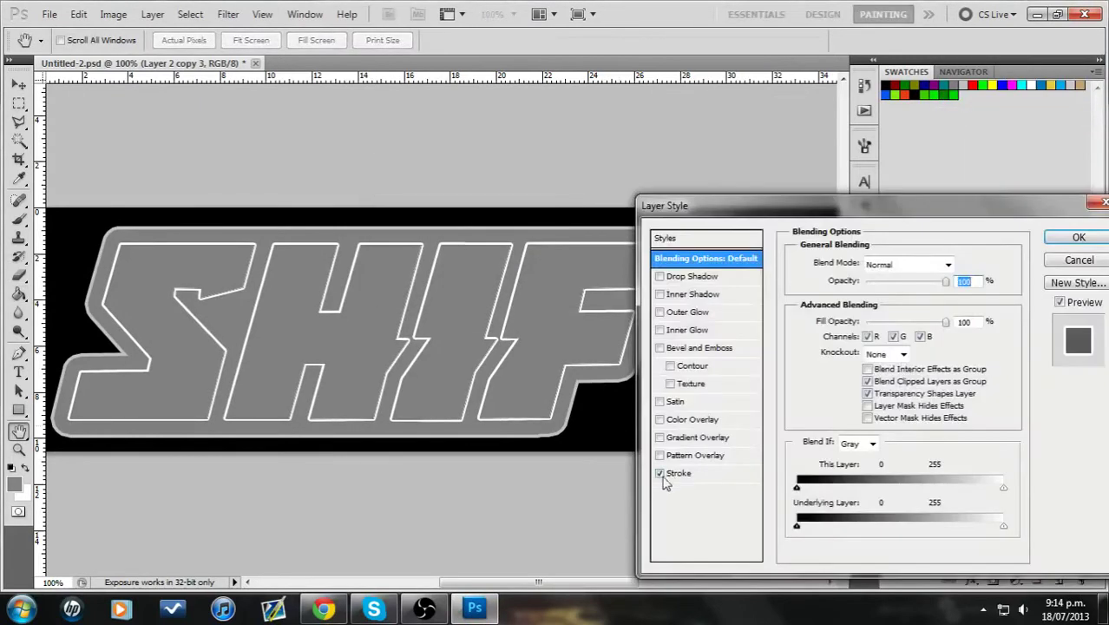
left_click(659, 454)
left_click(694, 455)
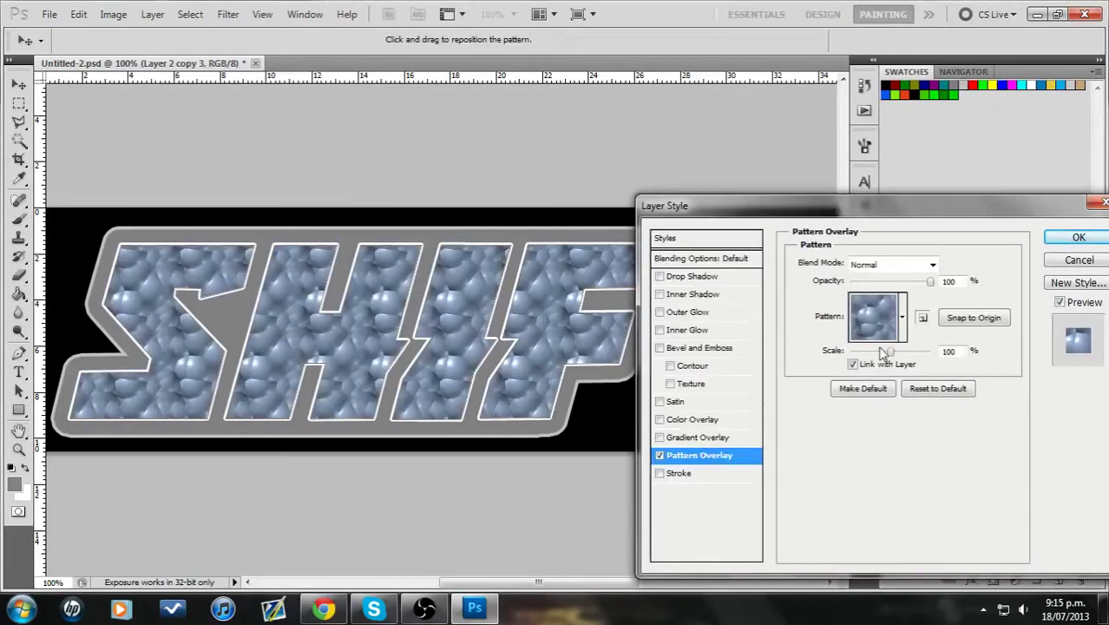
left_click(902, 317)
double_click(873, 444)
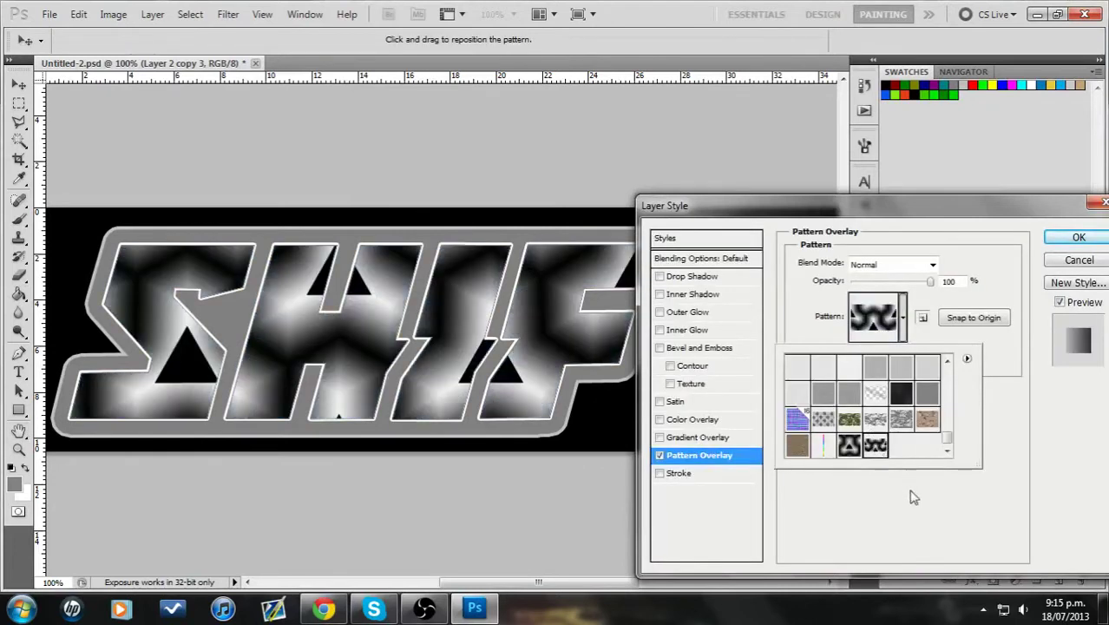
mouse_move(876, 350)
left_mouse_down()
mouse_move(863, 351)
mouse_move(870, 358)
left_mouse_up()
Compare the triangle pattern with the reference jersey photo and nudge its scale up one step.
left_click(324, 609)
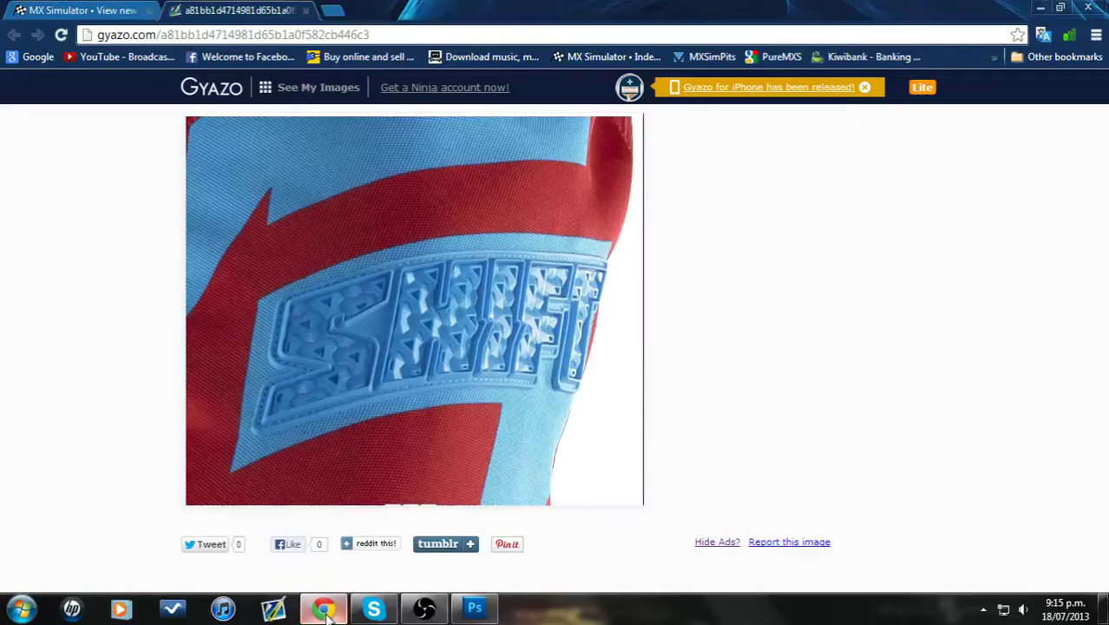
left_click(324, 609)
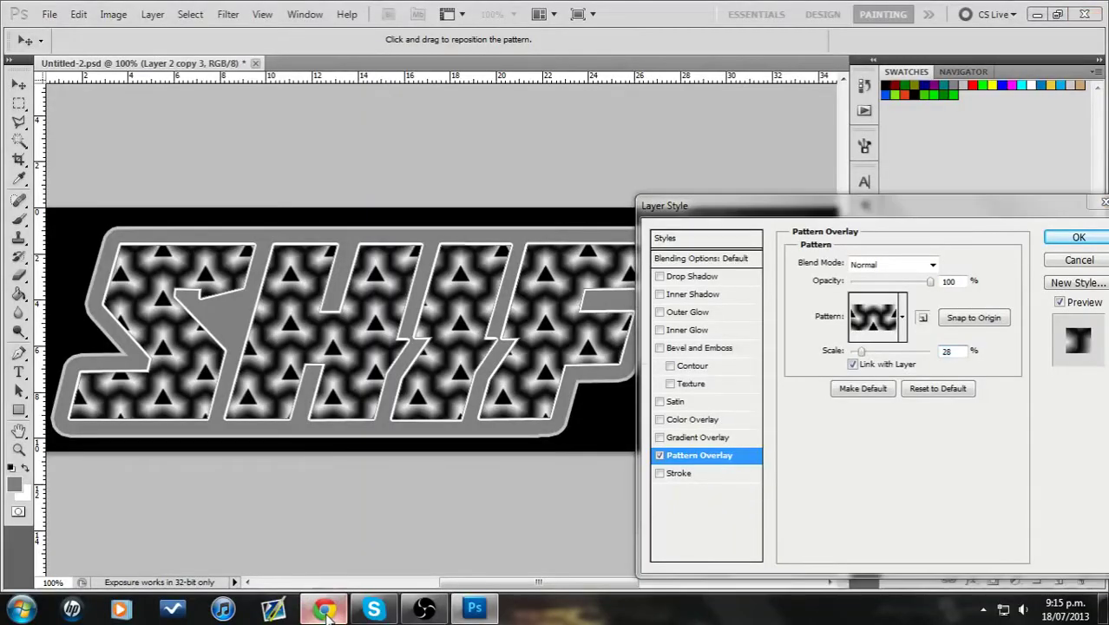
left_click(325, 609)
left_click(324, 610)
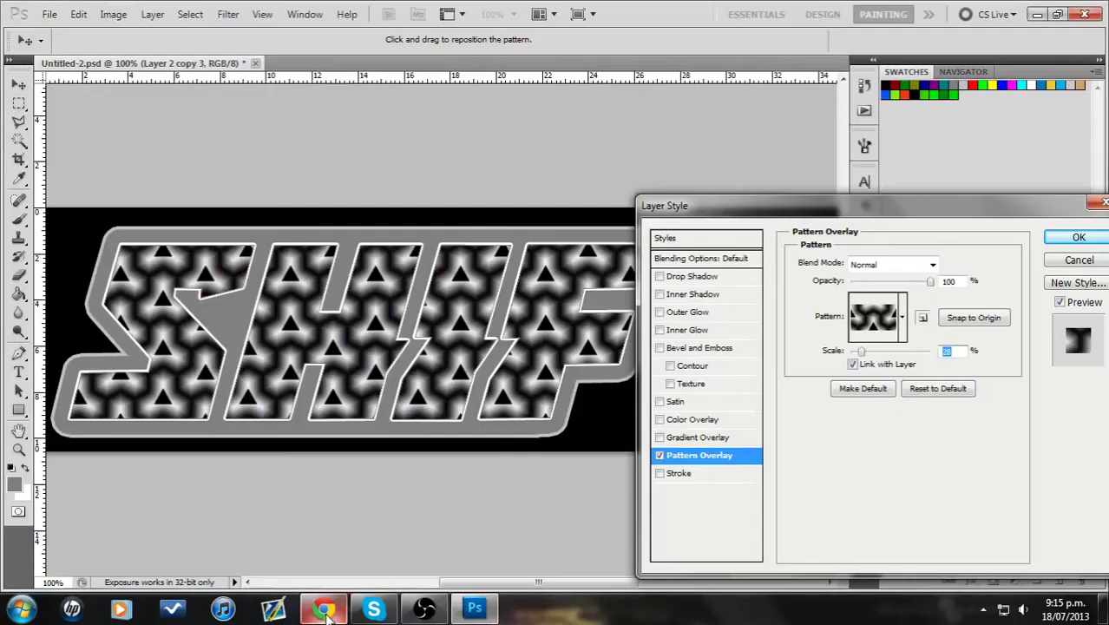
left_click(325, 609)
left_click(324, 609)
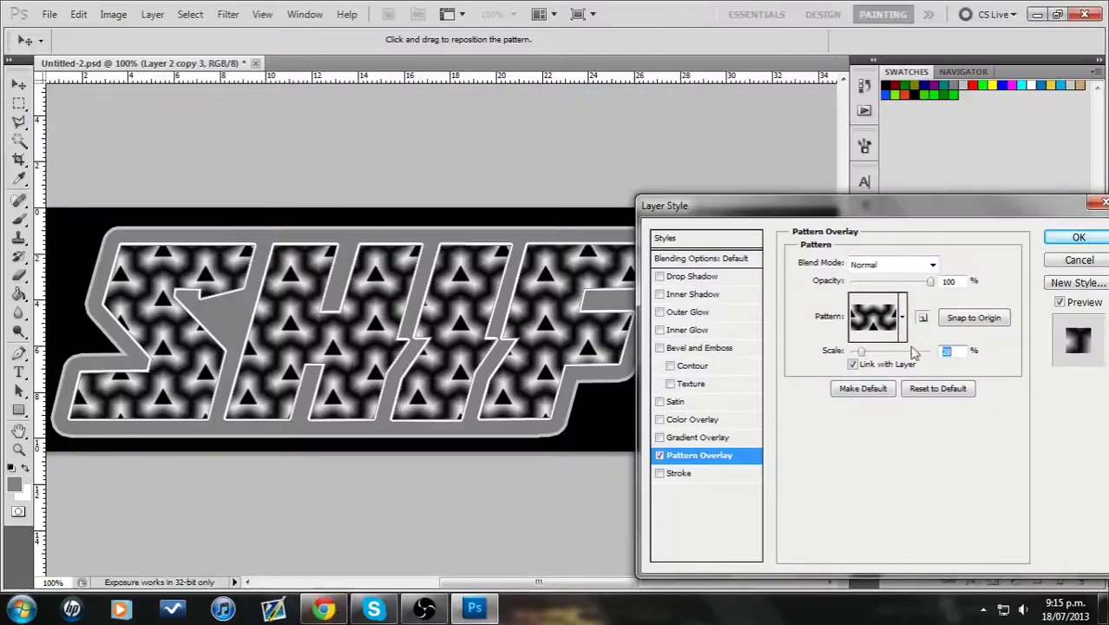
key("Up")
key("Up")
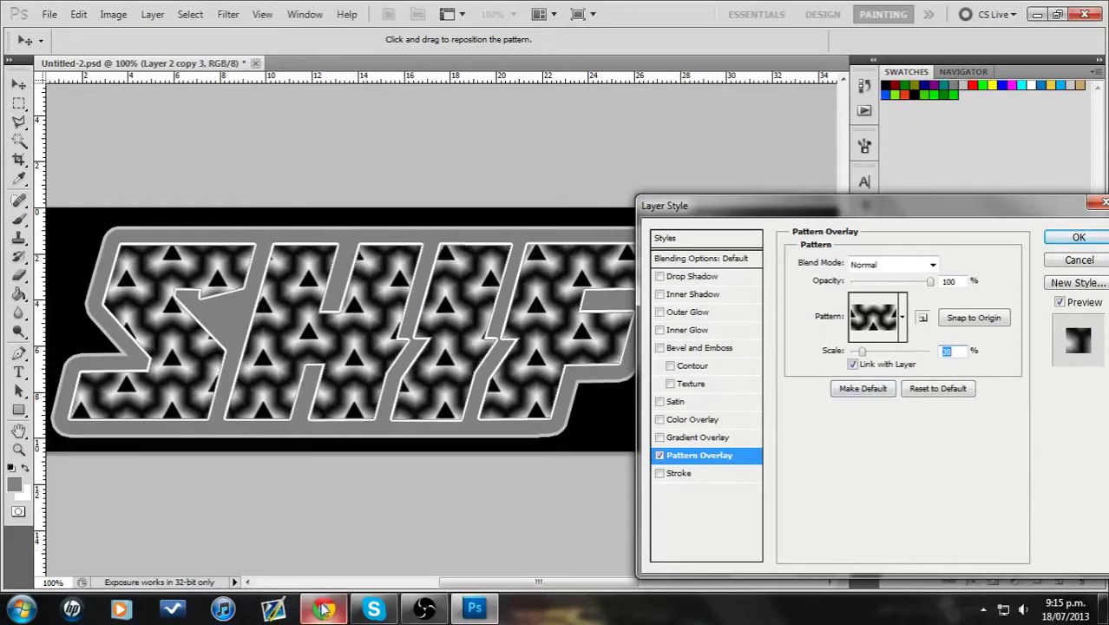
Recheck against the reference photo, apply the Pattern Overlay, and collapse the Height group.
left_click(326, 610)
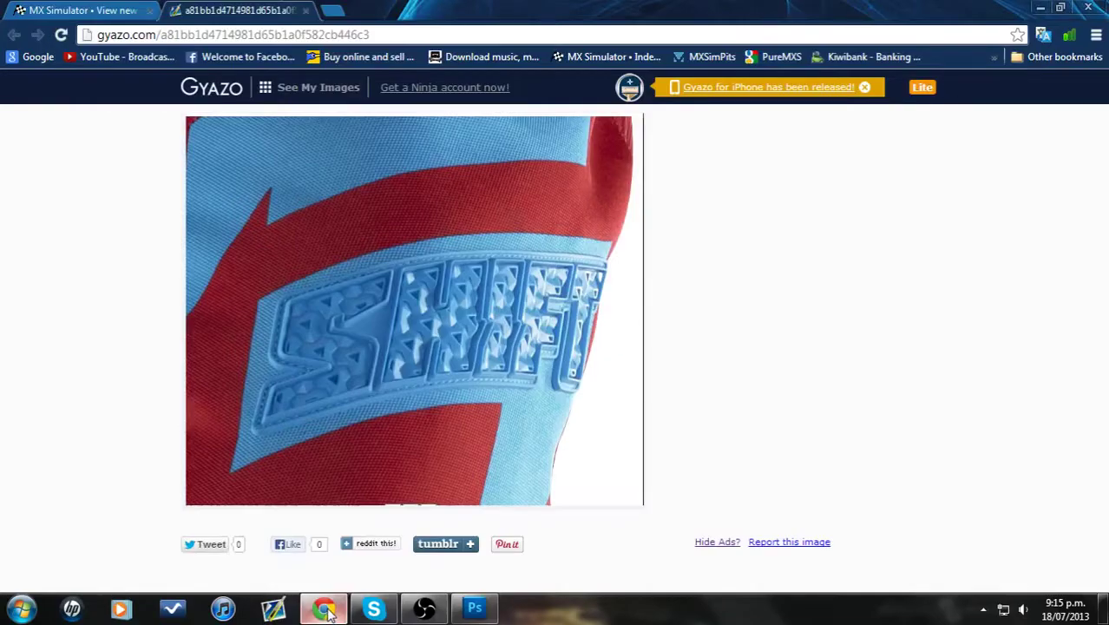
left_click(326, 610)
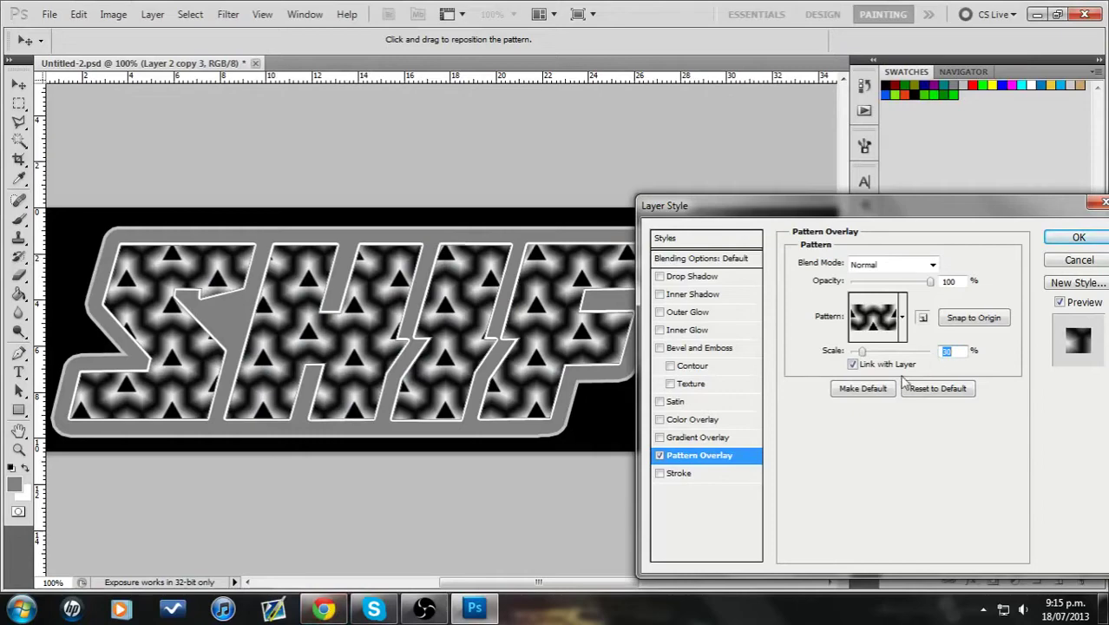
left_click(324, 610)
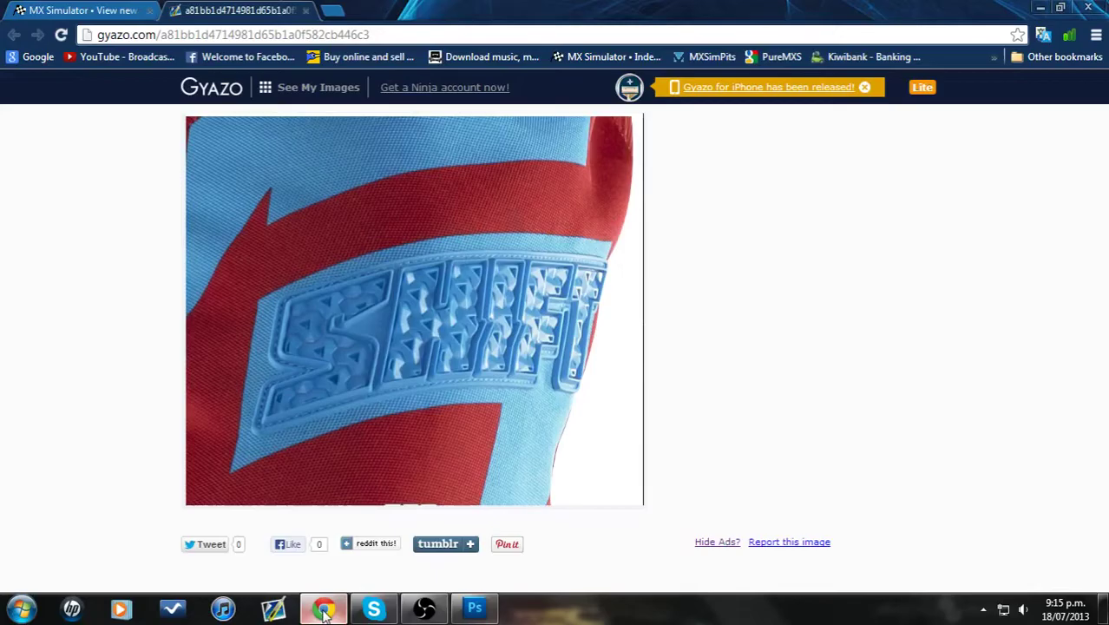
left_click(325, 610)
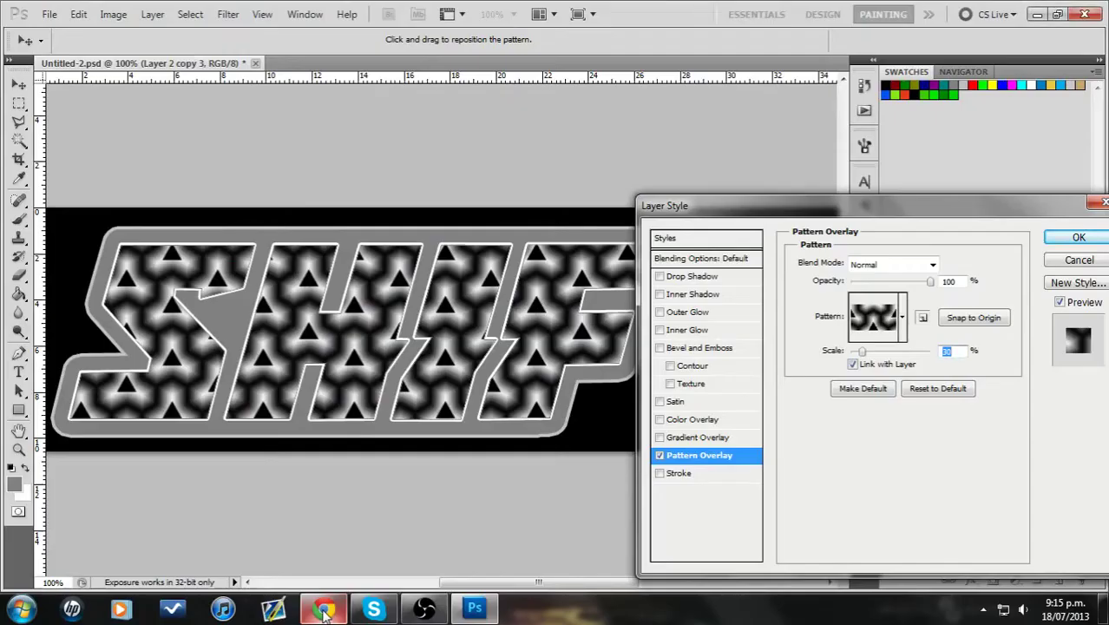
left_click(325, 610)
left_click(325, 610)
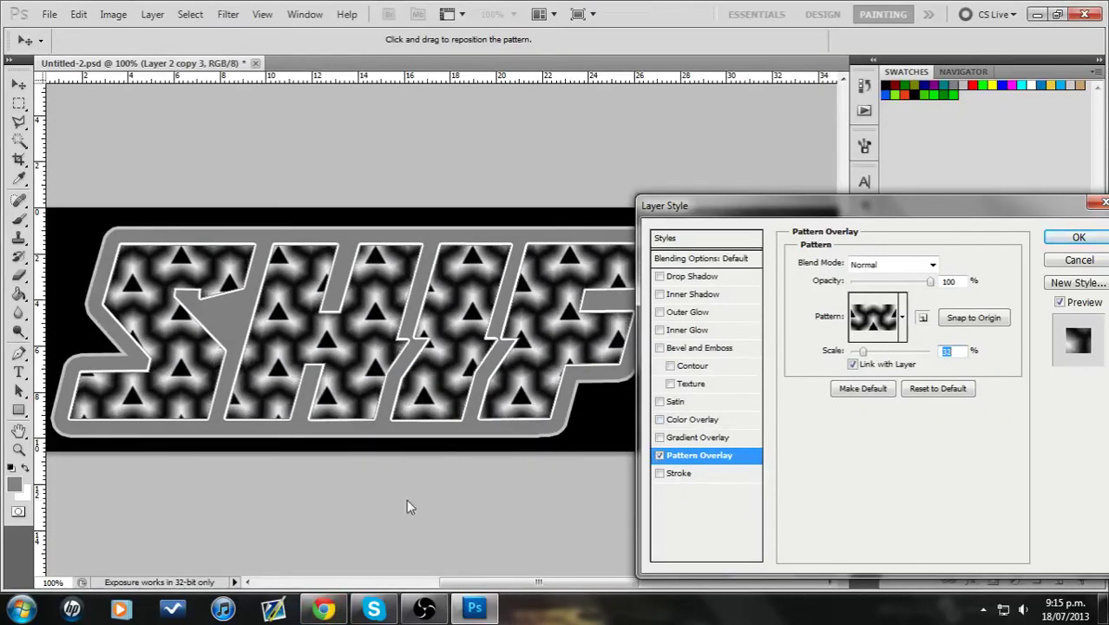
left_click(323, 611)
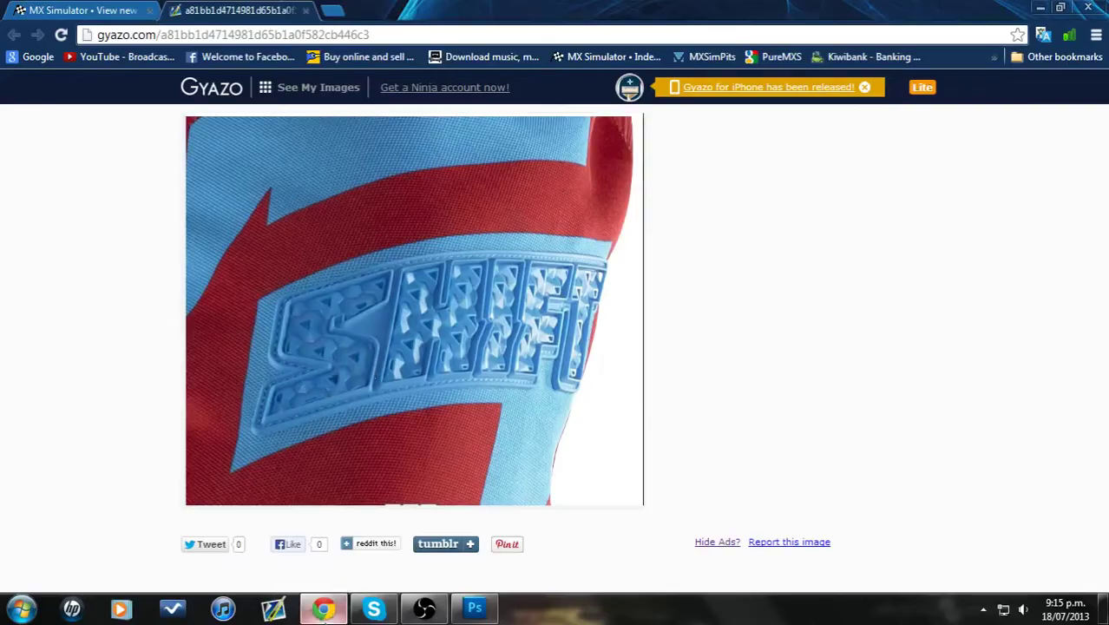
left_click(324, 610)
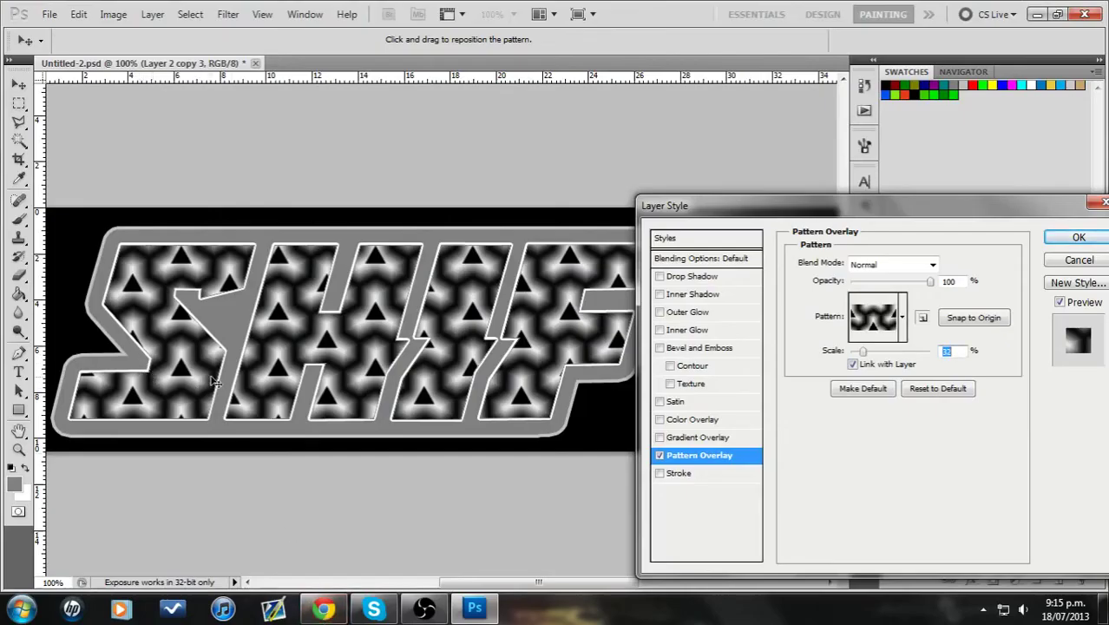
left_click(1064, 240)
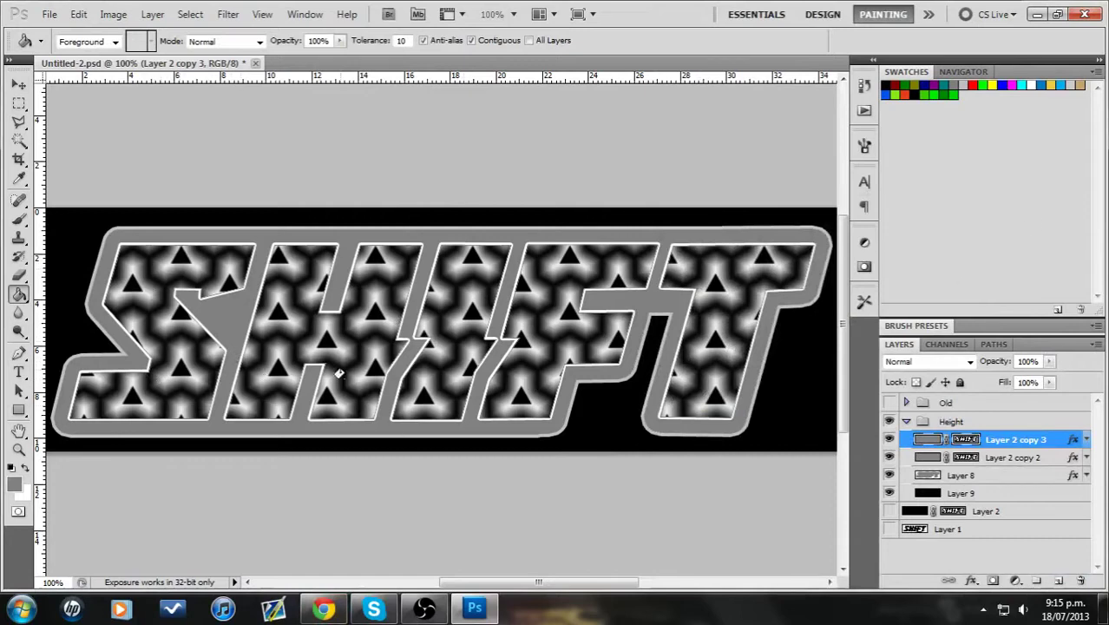
left_click(323, 609)
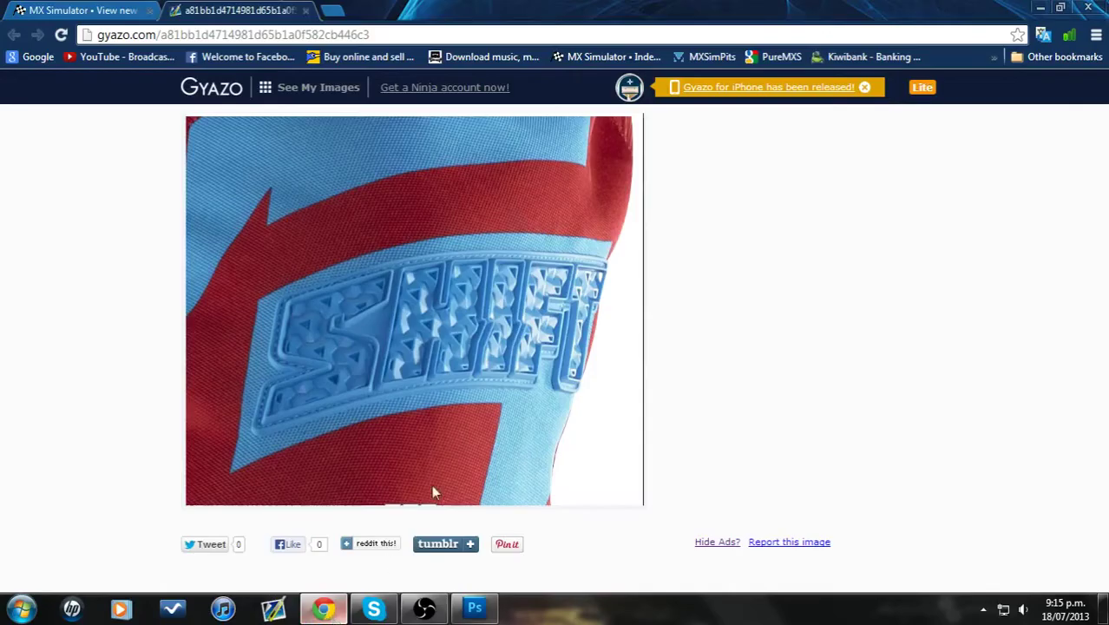
left_click(323, 610)
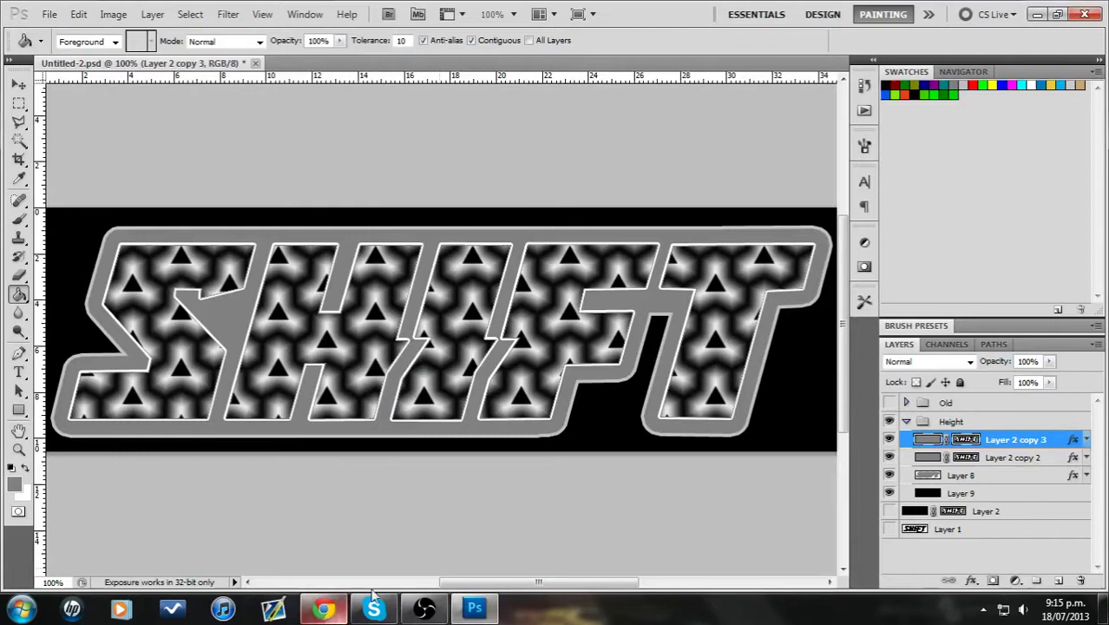
left_click(906, 421)
Duplicate the Height group, merge the copy into one layer, and duplicate it as Height copy 2.
right_click(980, 430)
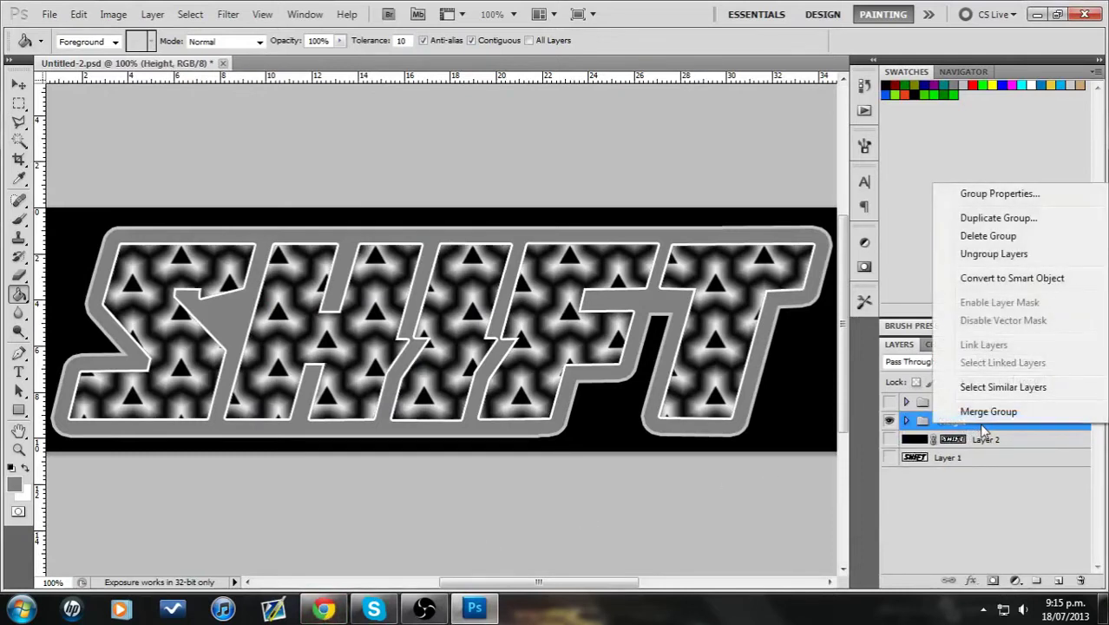
left_click(998, 218)
left_click(703, 182)
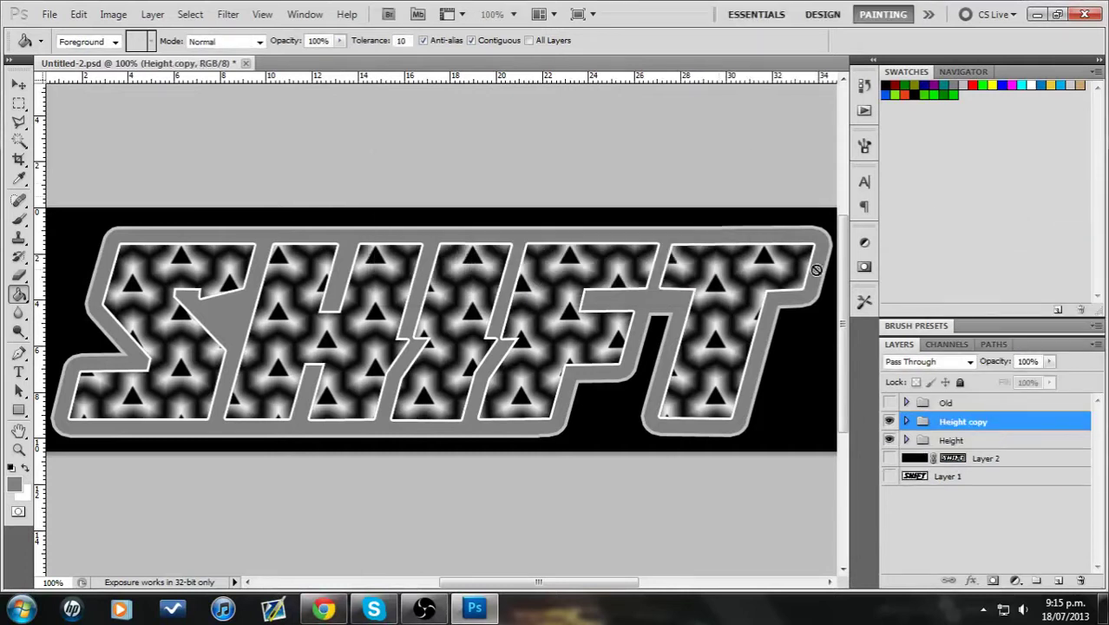
right_click(1012, 432)
left_click(1004, 426)
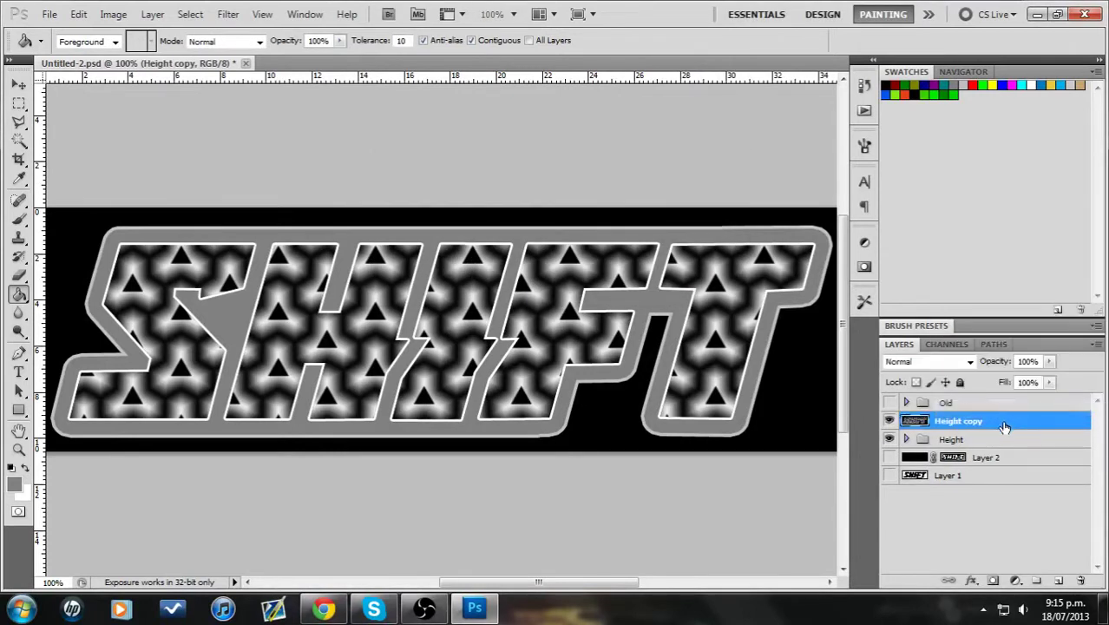
right_click(1002, 430)
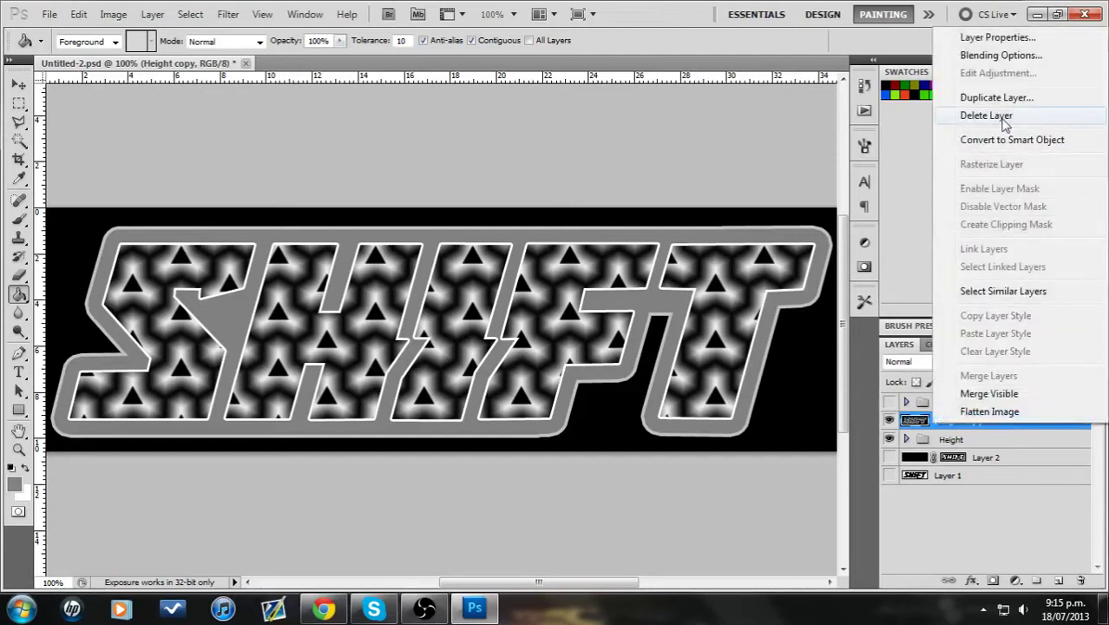
left_click(993, 99)
left_click(695, 183)
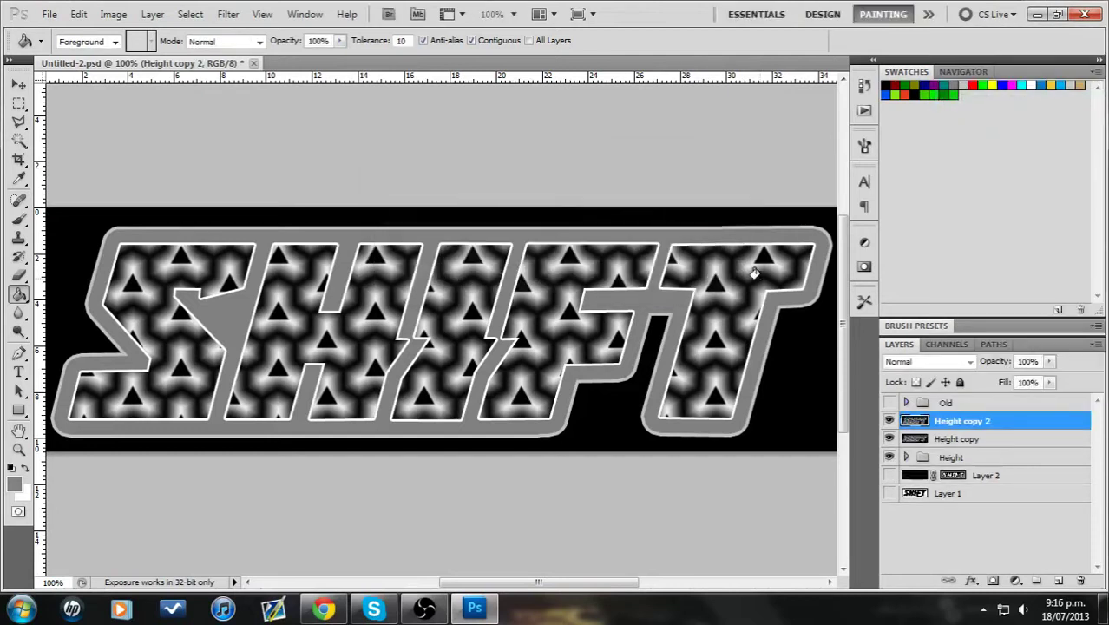
Apply the NVIDIA NormalMapFilter with Max (R,G,B) height to Height copy 2.
left_click(227, 14)
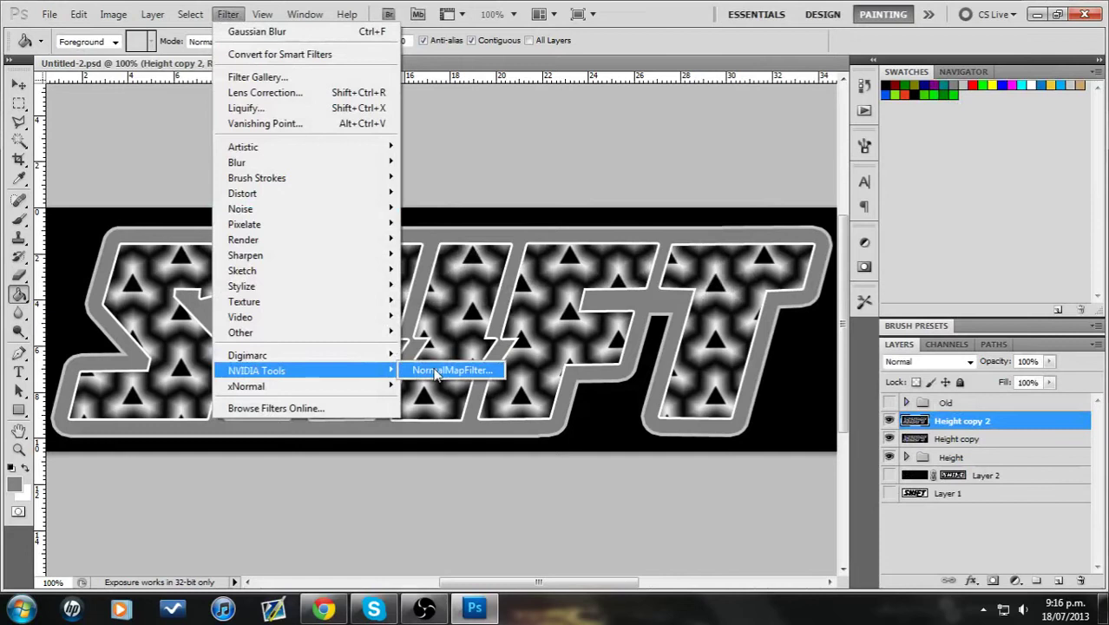
left_click(436, 371)
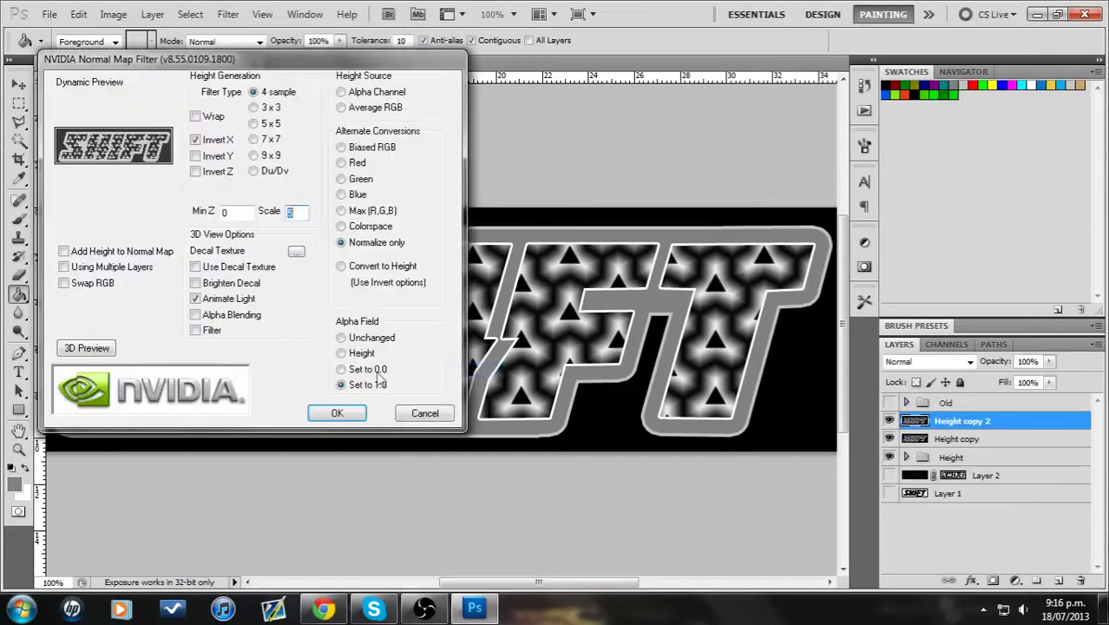
left_click(341, 211)
left_click(337, 413)
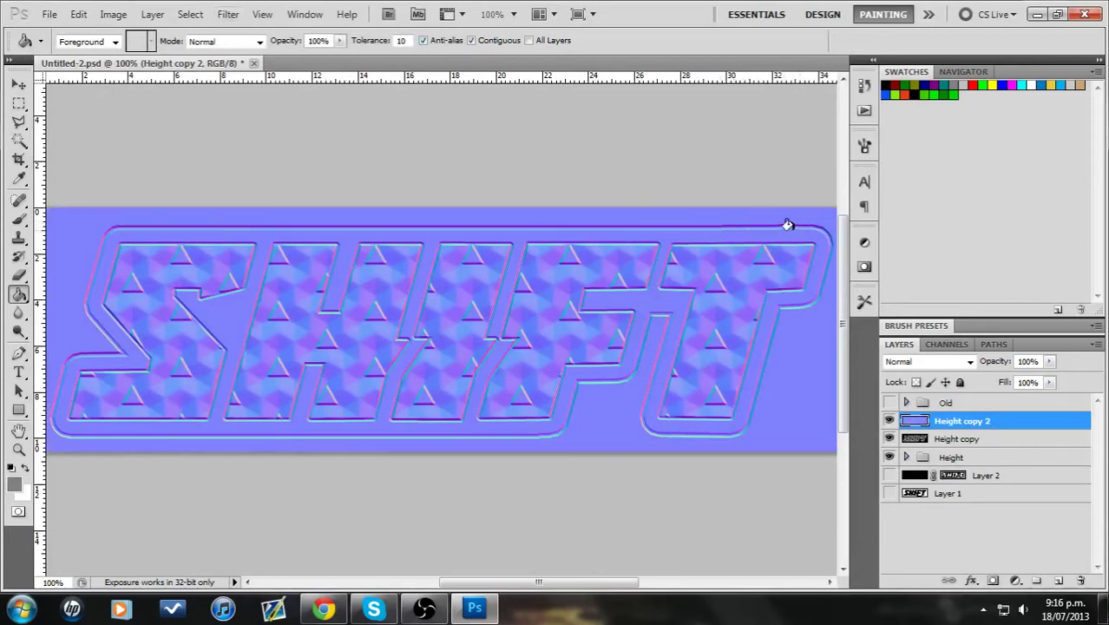
left_click(228, 14)
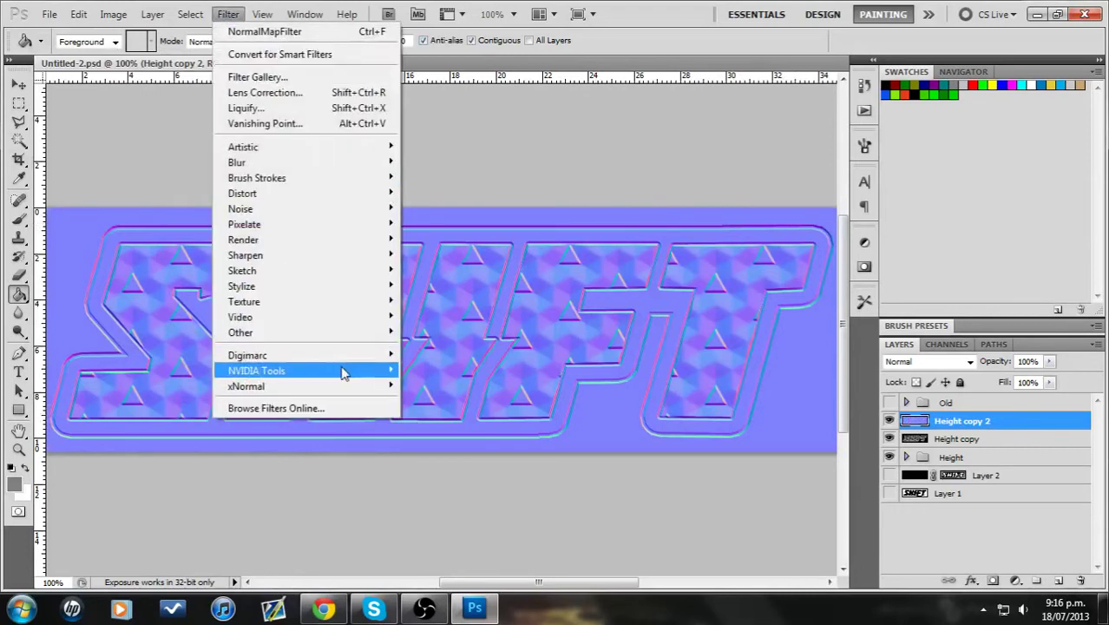
Apply a Surface Blur with radius 4 and threshold 10 to the normal map.
mouse_move(343, 374)
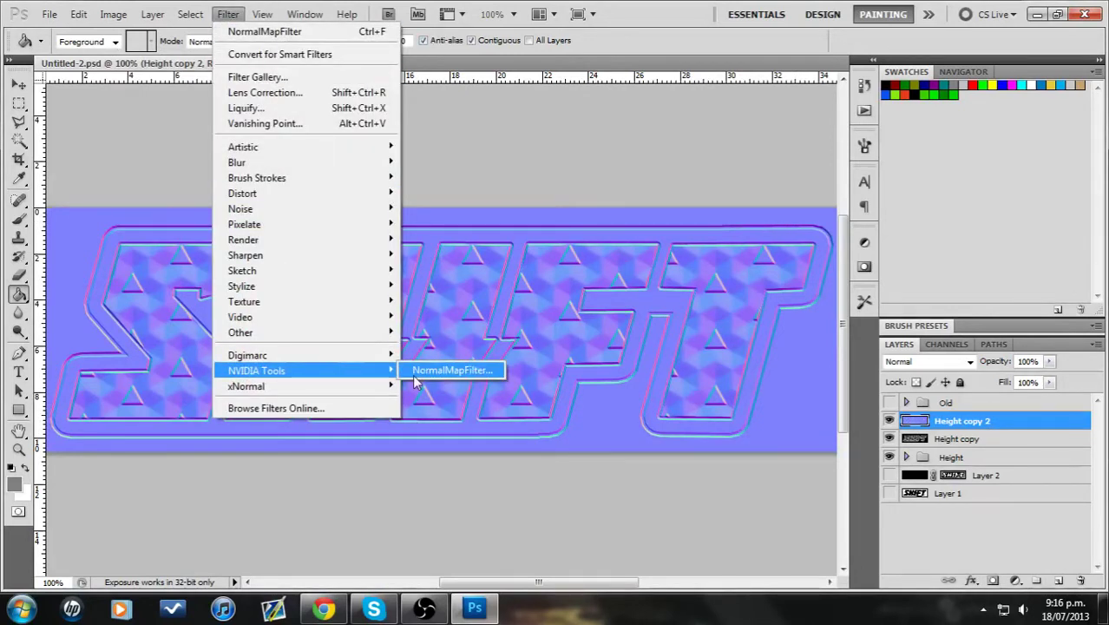
mouse_move(290, 163)
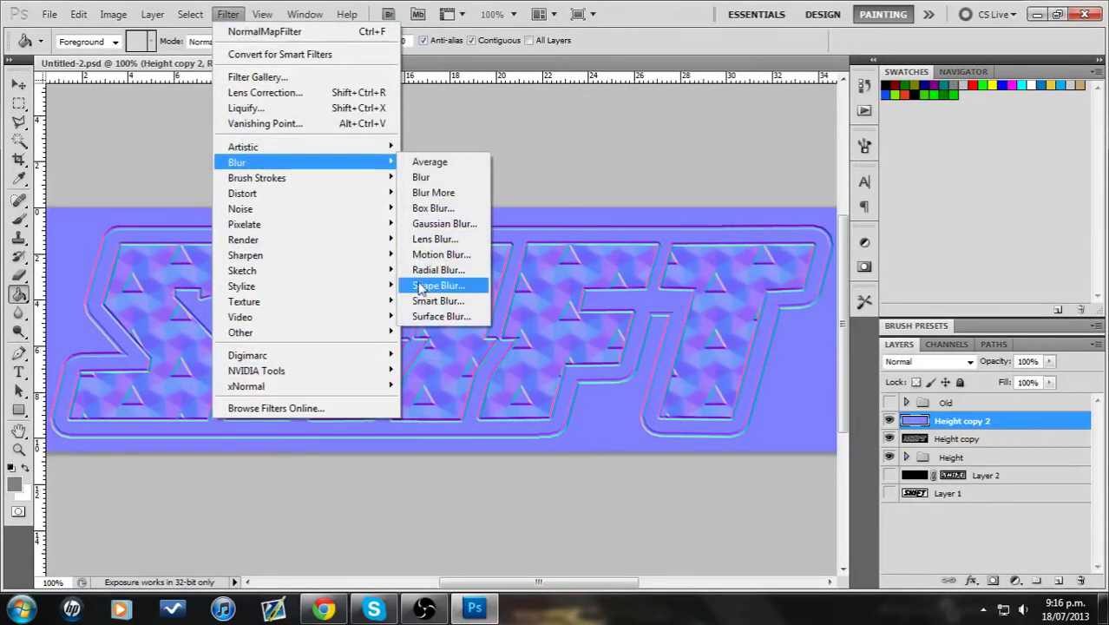
left_click(443, 317)
left_click(908, 150)
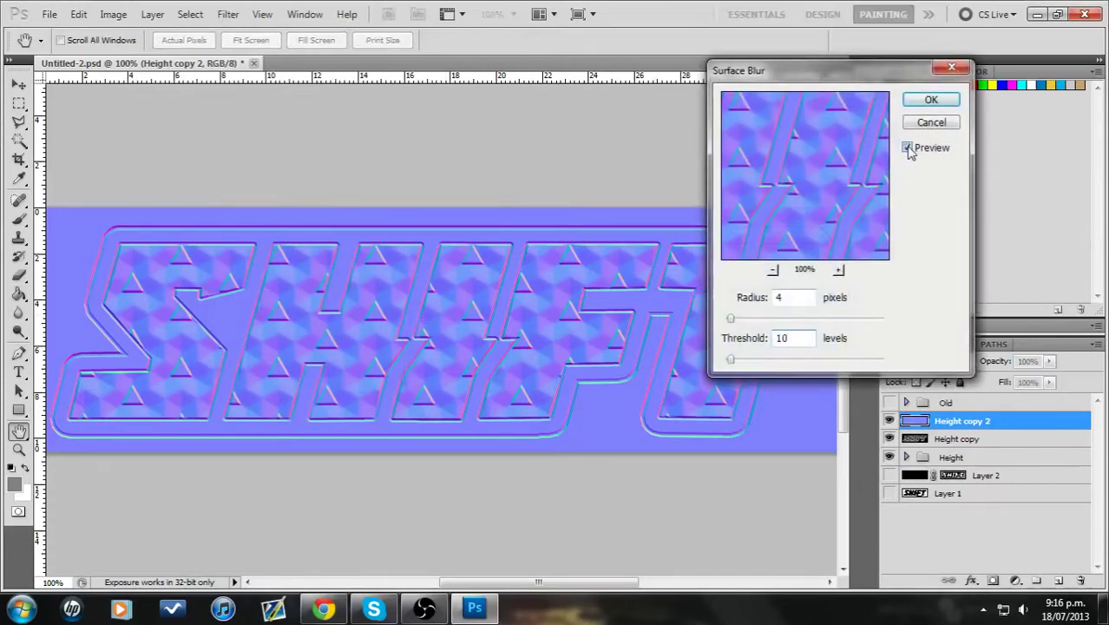
left_click(931, 100)
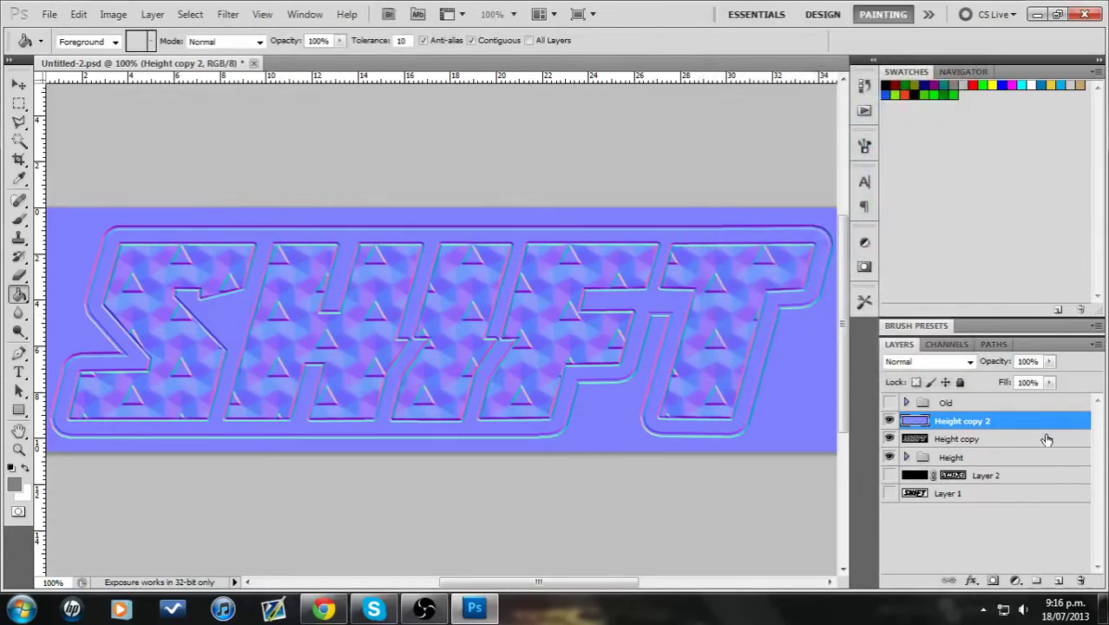
Duplicate Height copy 2, Gaussian-blur the copy, set it to Overlay, and merge it down.
right_click(1067, 417)
left_click(991, 166)
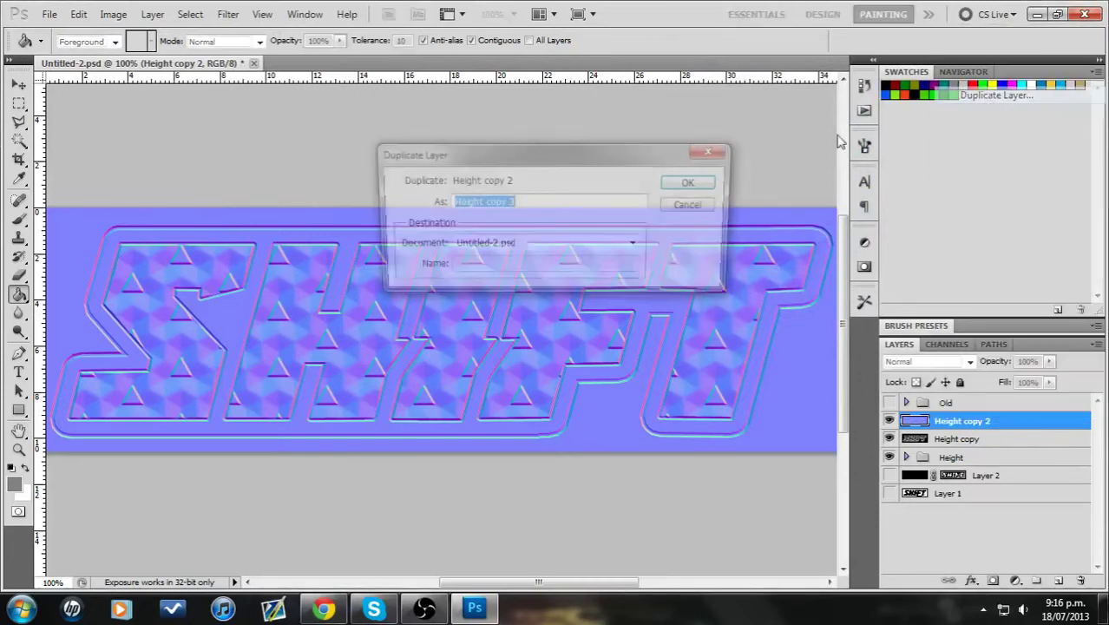
left_click(695, 183)
left_click(228, 14)
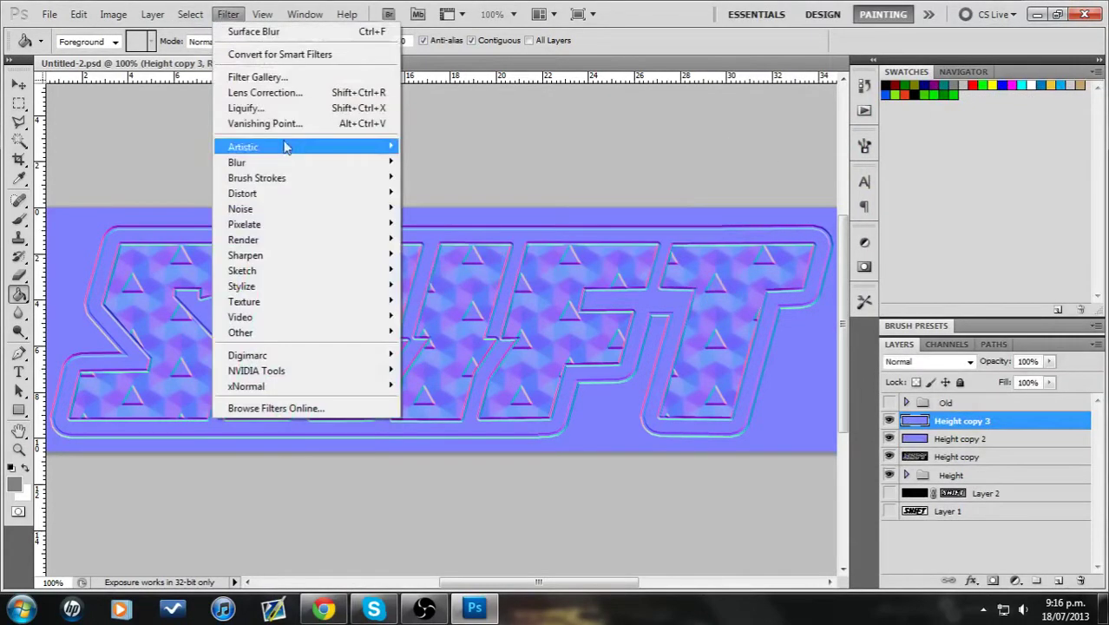
mouse_move(303, 165)
left_click(443, 223)
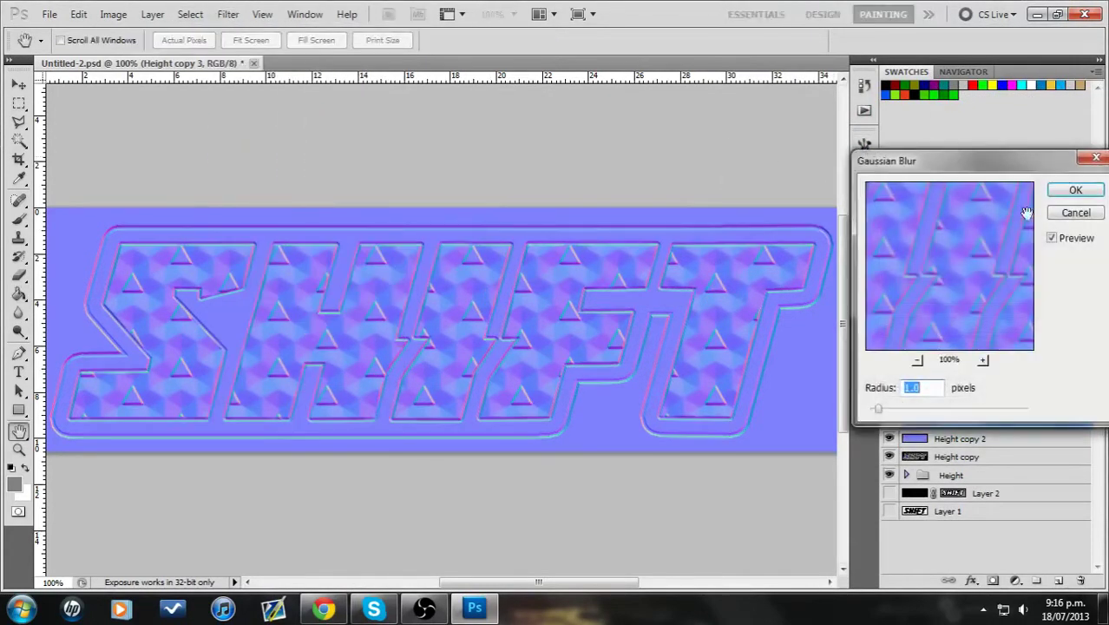
left_click(1076, 190)
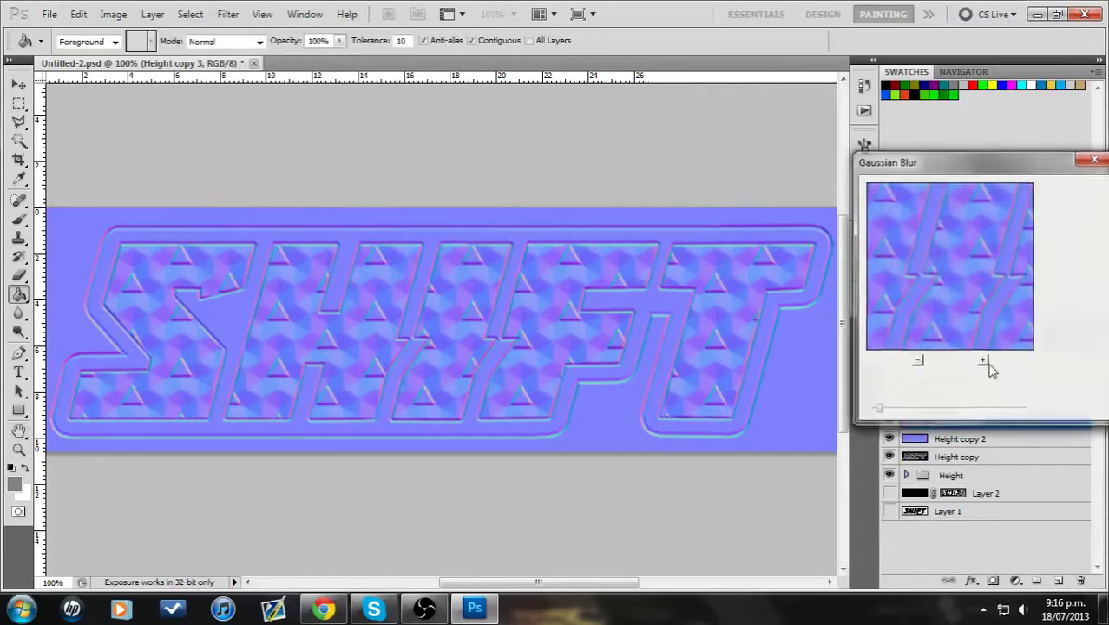
left_click(965, 361)
left_click(910, 205)
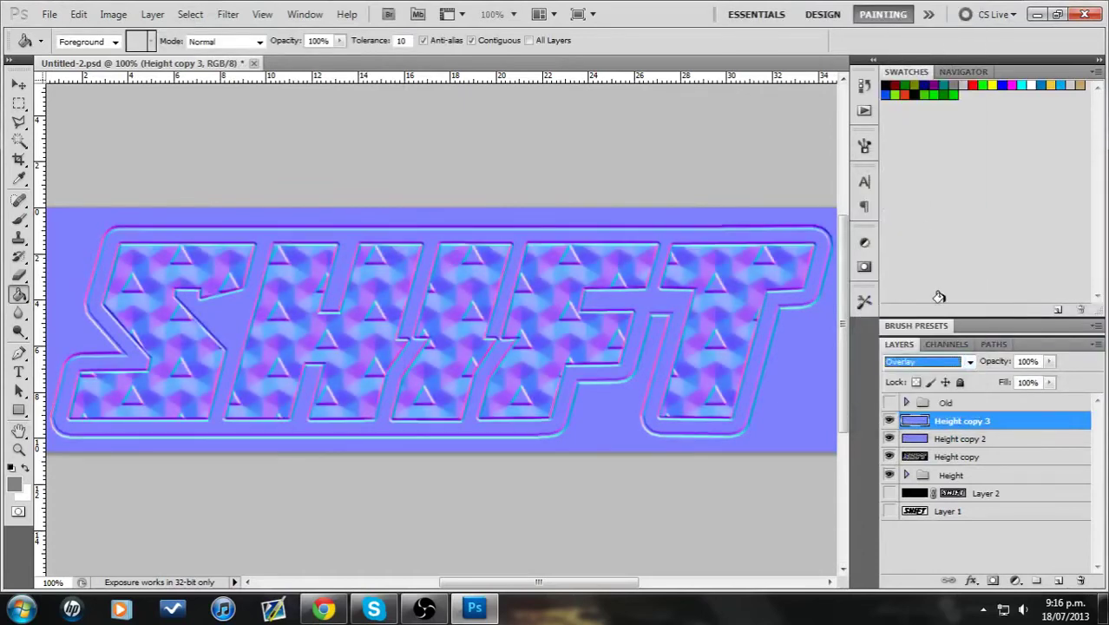
right_click(1005, 426)
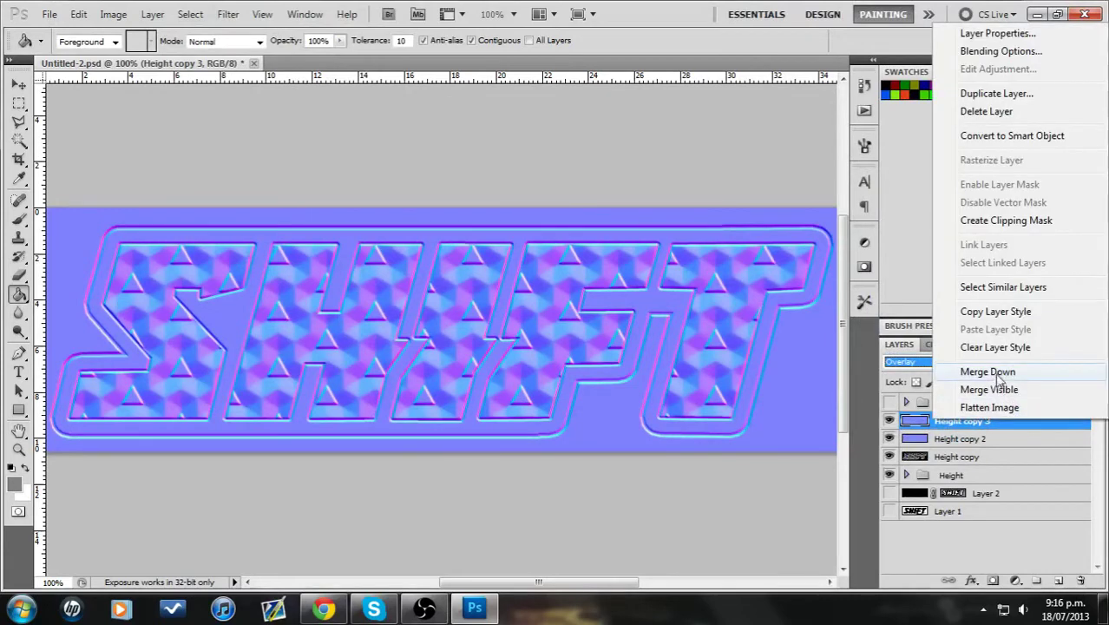
left_click(998, 375)
Repeat with a new copy blurred at 2.0 pixels, set to Overlay, and merge into Height copy 2.
right_click(998, 423)
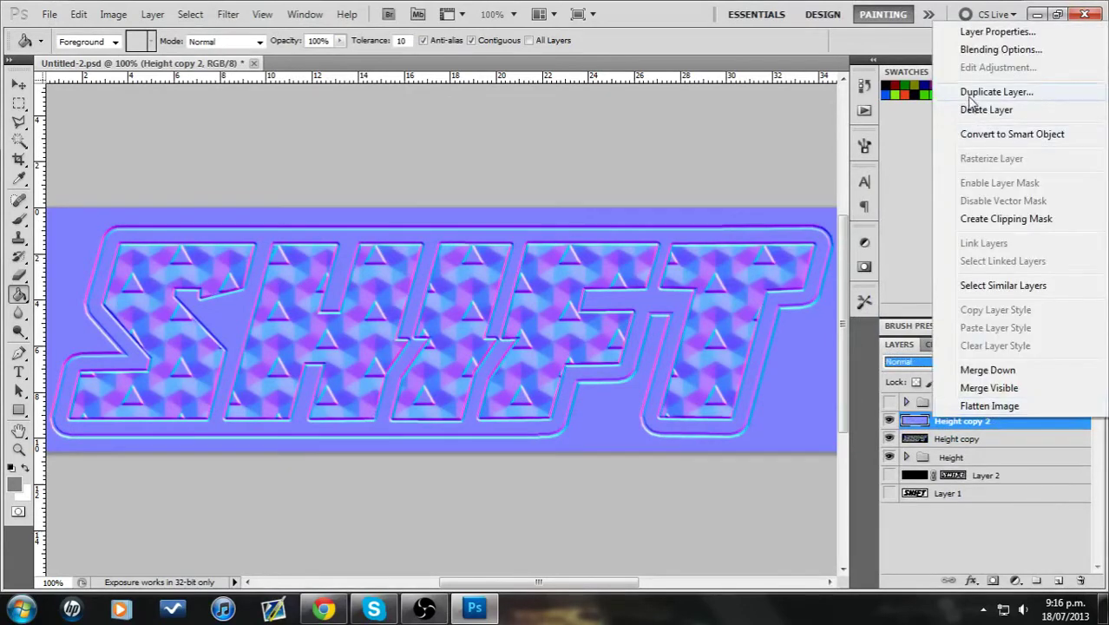
left_click(967, 90)
key("Return")
left_click(228, 14)
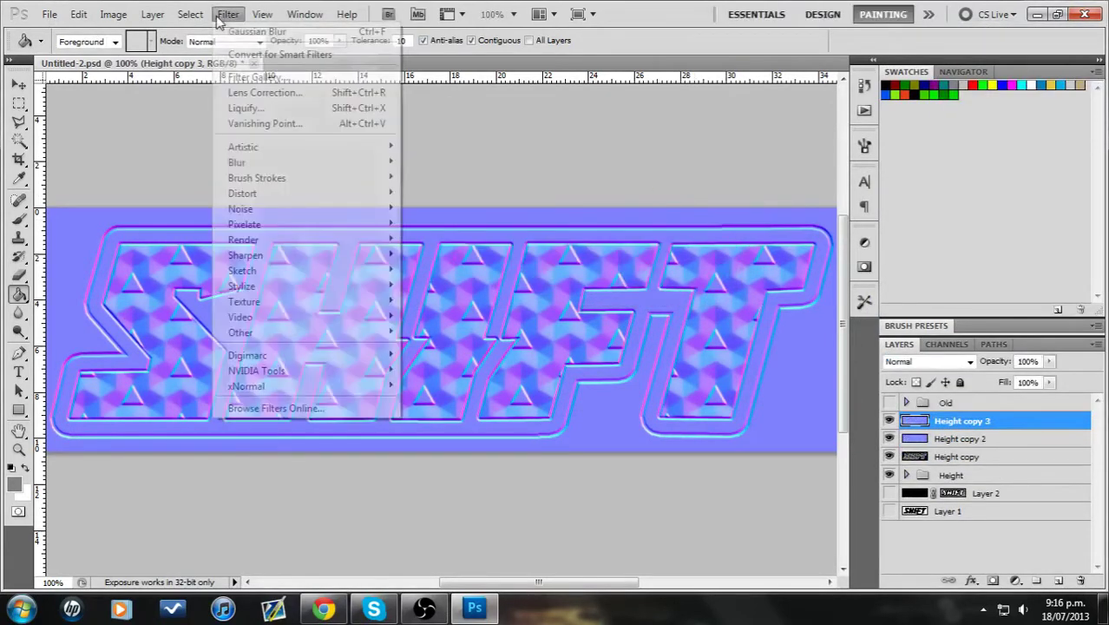
mouse_move(297, 168)
left_click(438, 231)
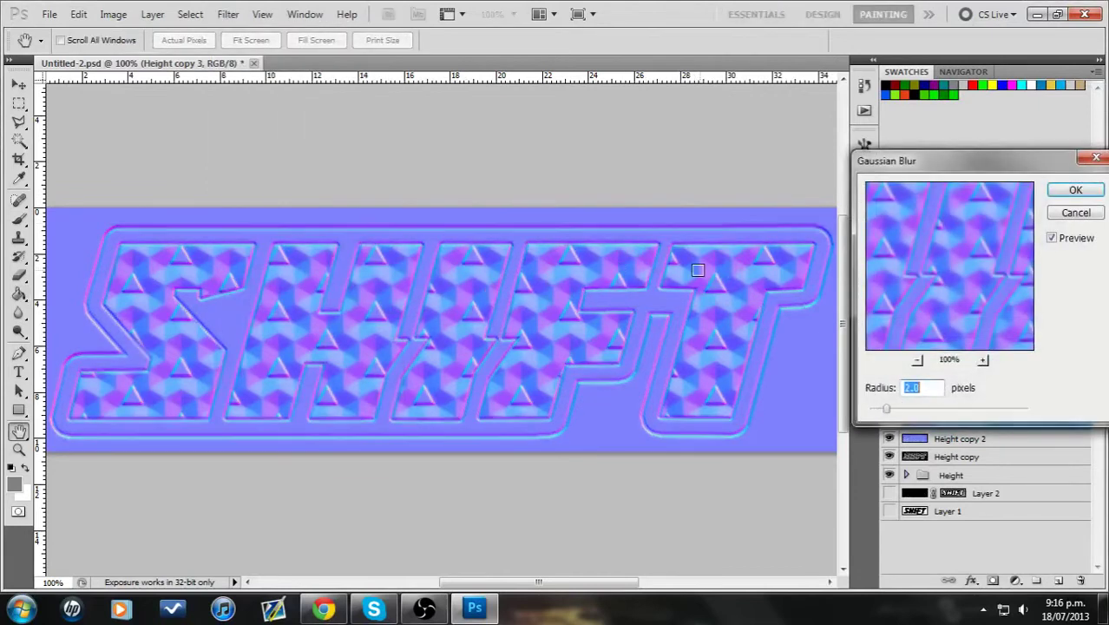
left_click(1077, 190)
left_click(969, 361)
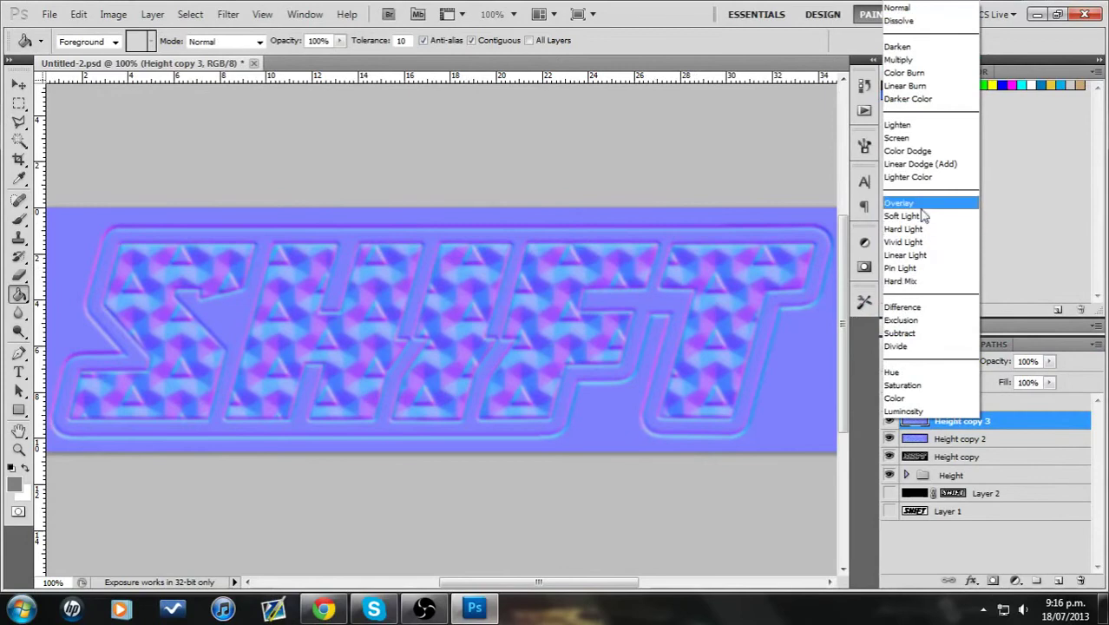
left_click(920, 205)
right_click(998, 421)
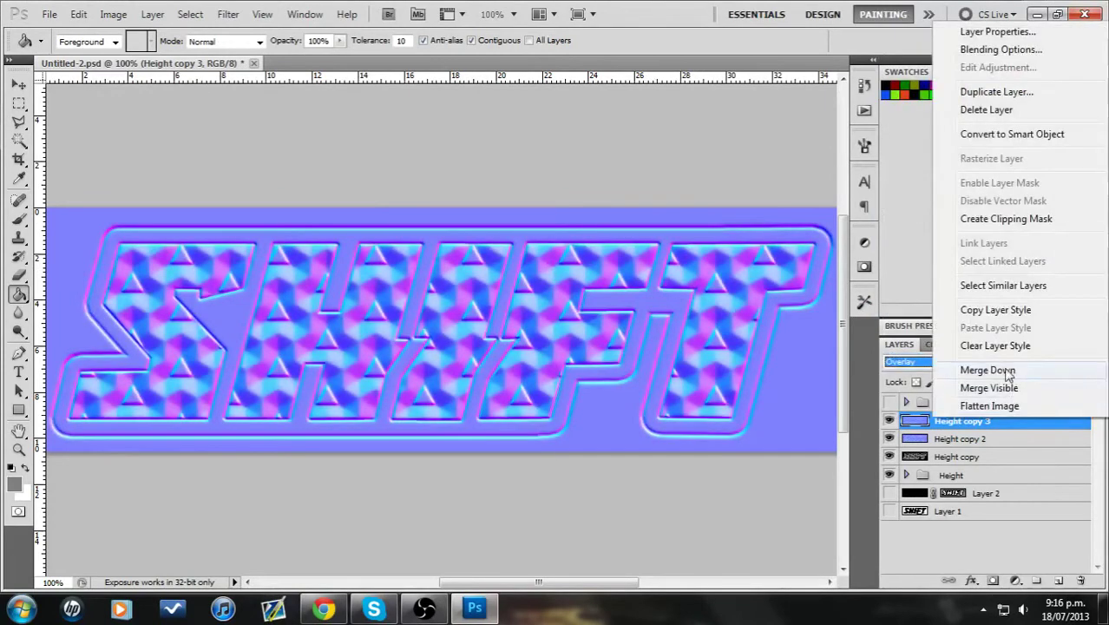
left_click(1004, 375)
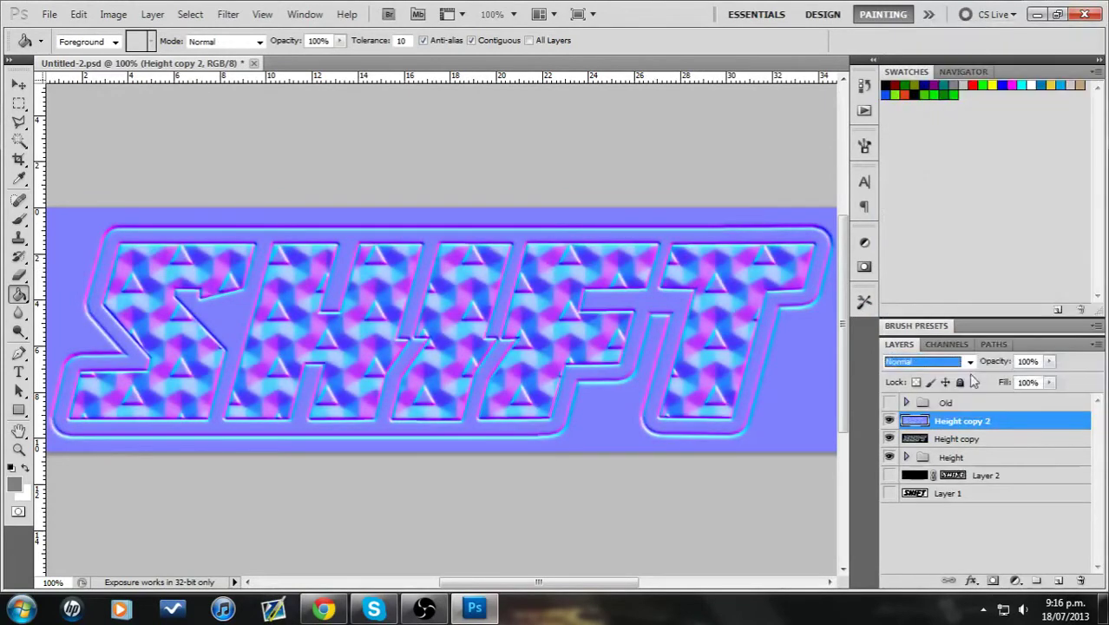
Run the NVIDIA normal map filter again in normalize-only mode on Height copy 2.
left_click(228, 14)
mouse_move(347, 370)
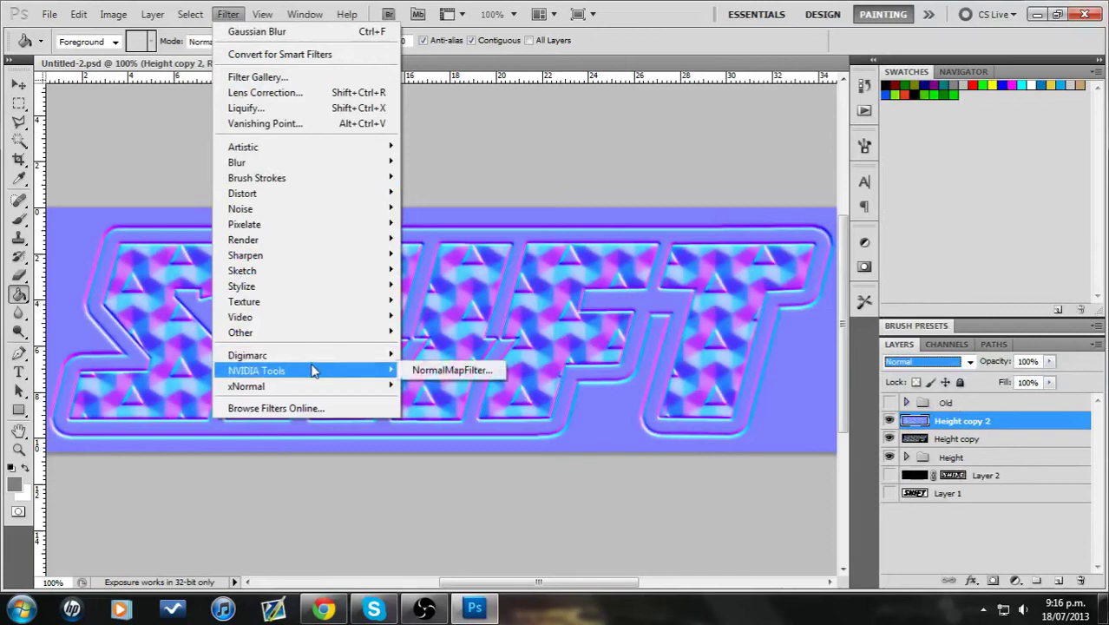
left_click(460, 371)
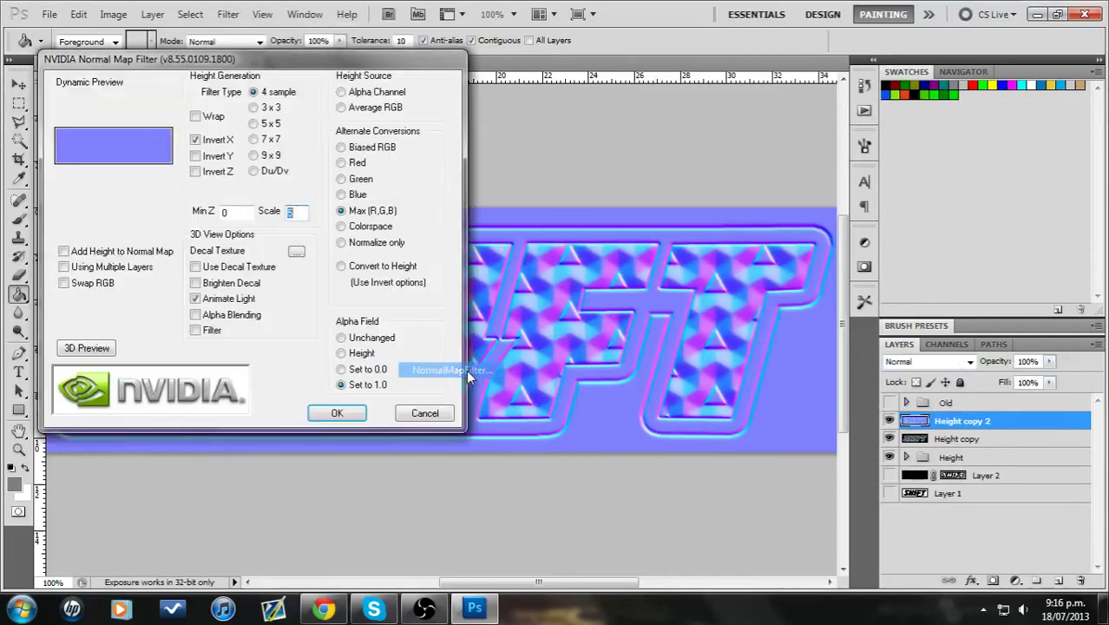
left_click(341, 243)
left_click(338, 413)
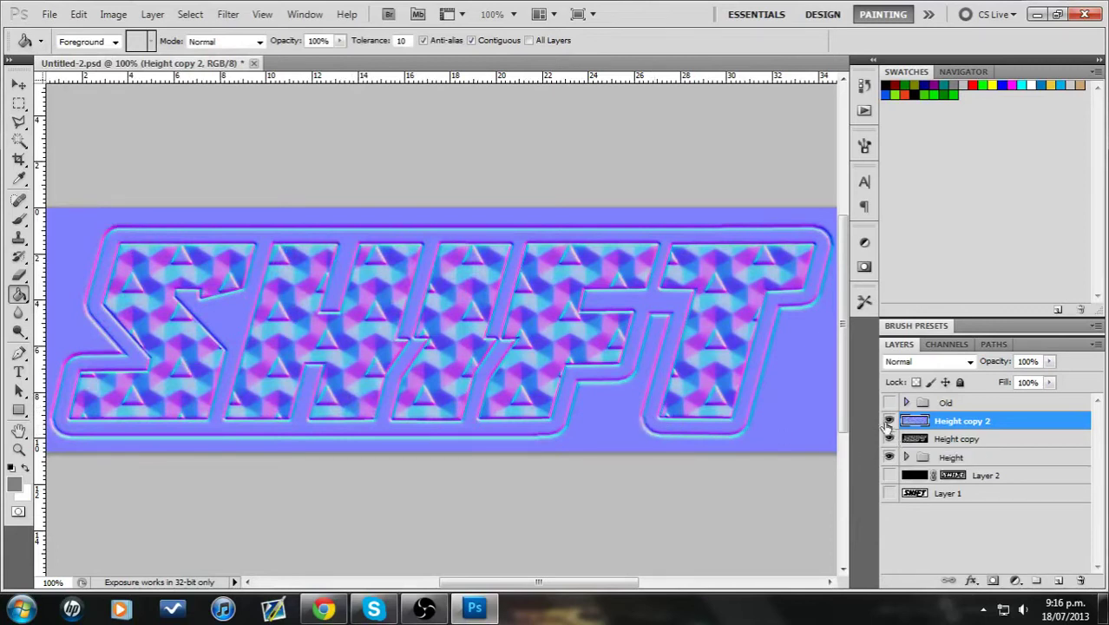
Hide Height copy 2 and rename it 'Normal Map'.
left_click(888, 422)
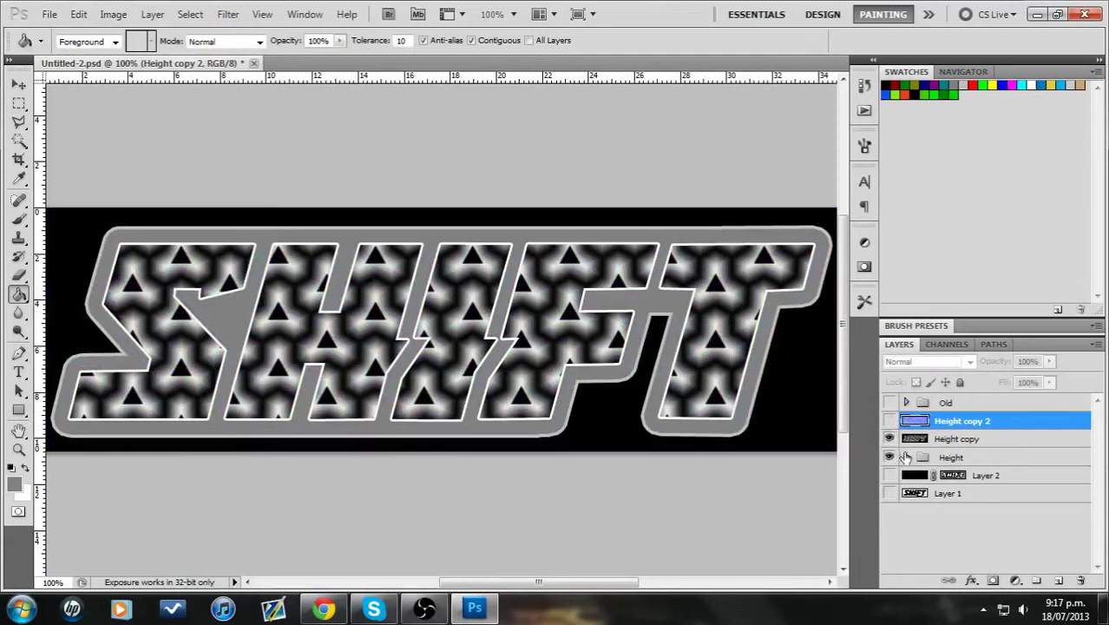
left_click(970, 440)
double_click(953, 422)
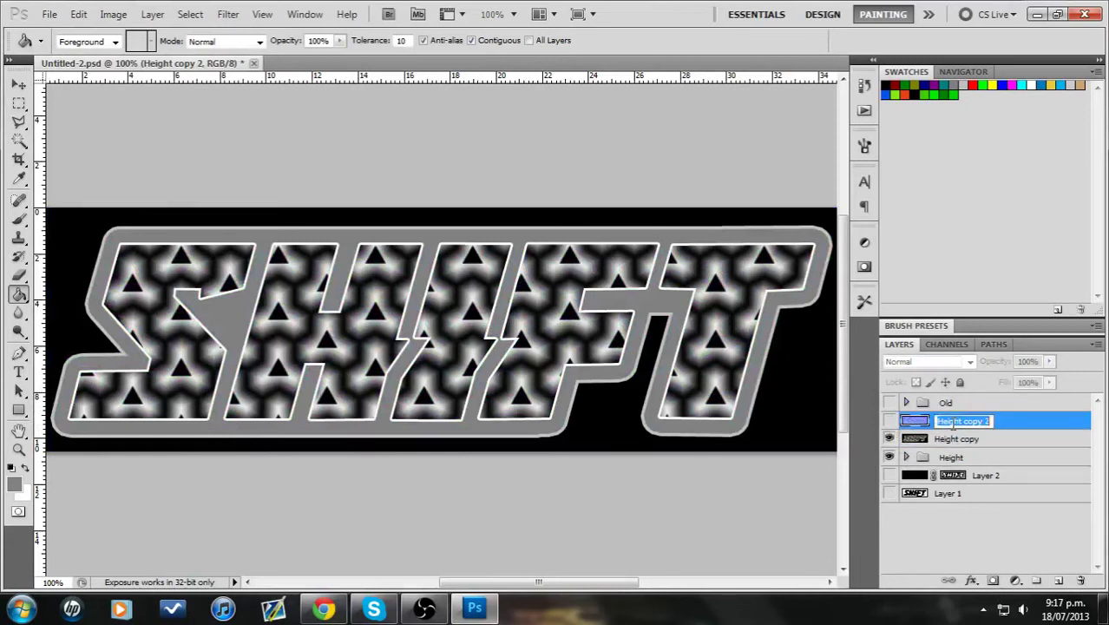
type("Norma")
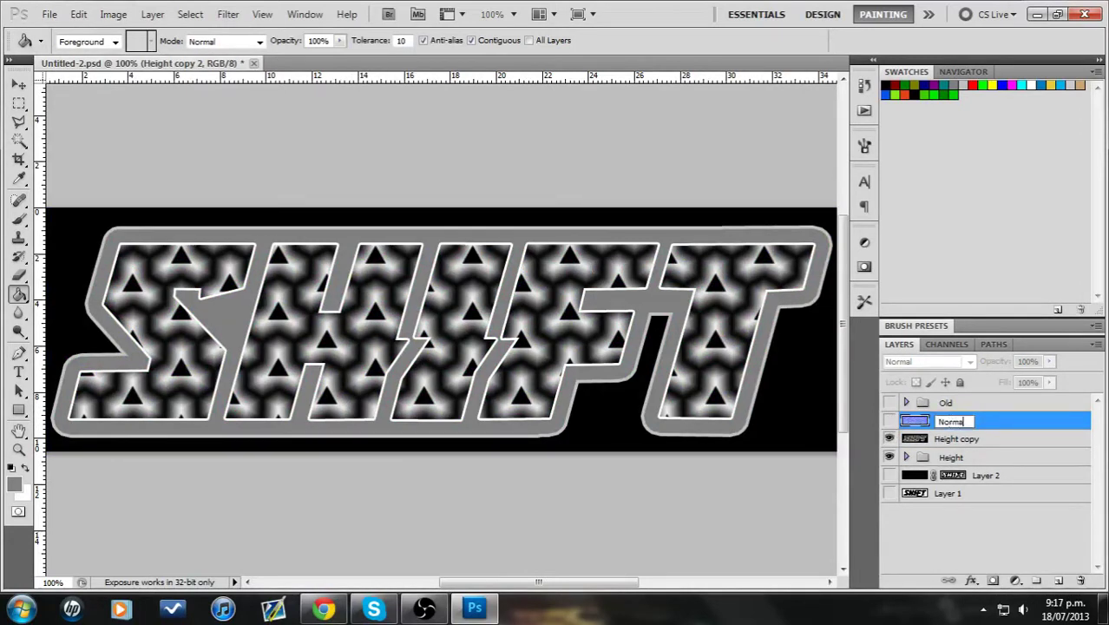
type("l Map")
key("Return")
left_click(425, 607)
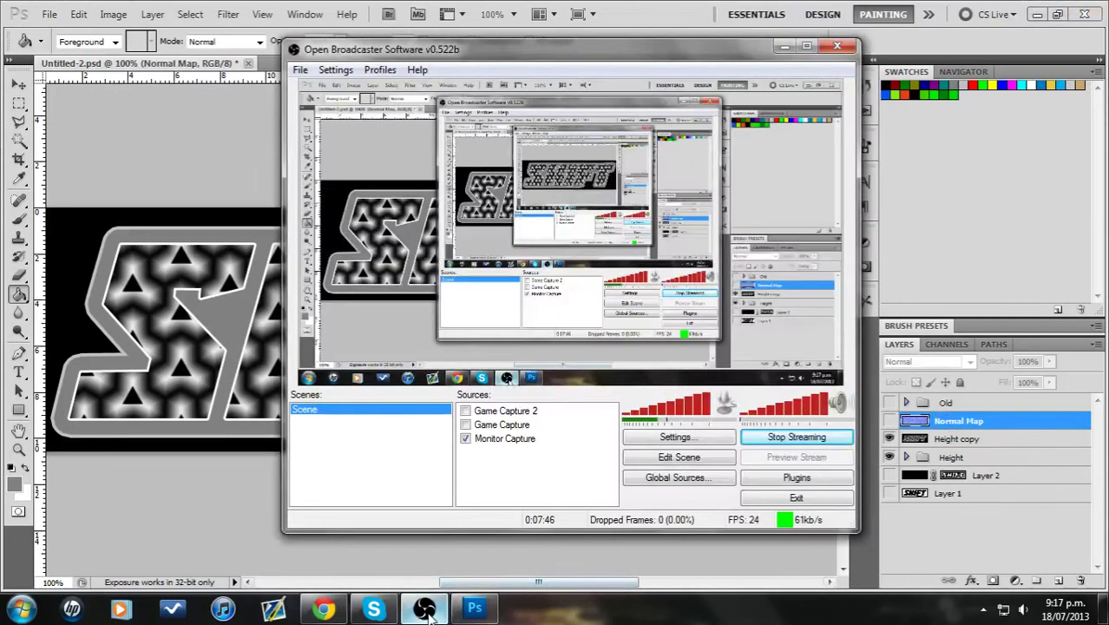
left_click(425, 608)
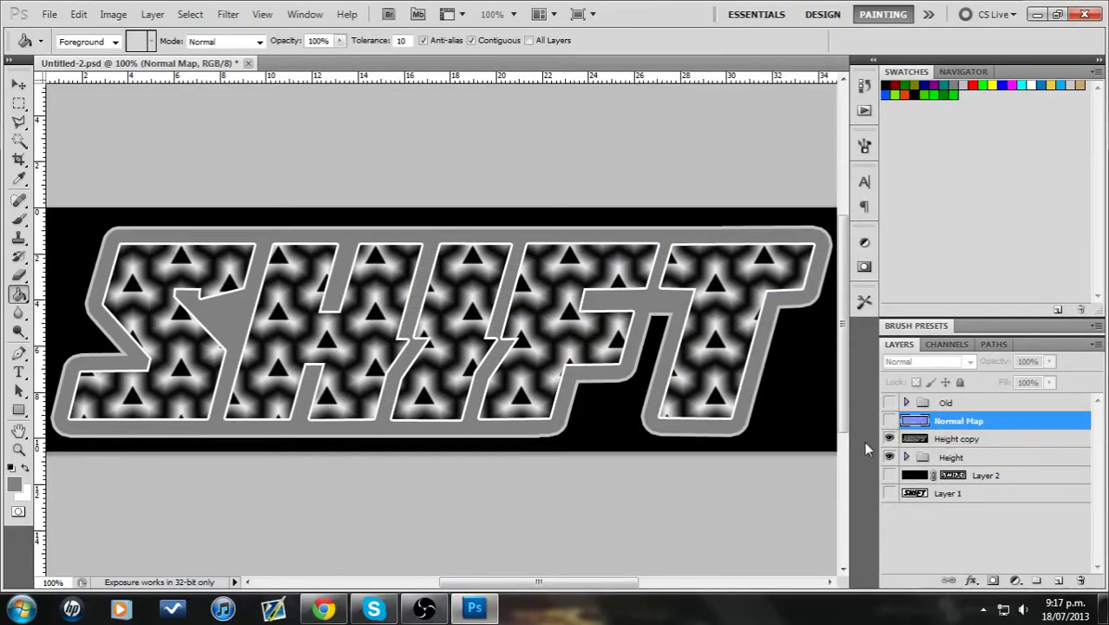
left_click(949, 439)
Create a new layer group named 'Diffuse' above Height copy.
left_click(1037, 580)
double_click(954, 439)
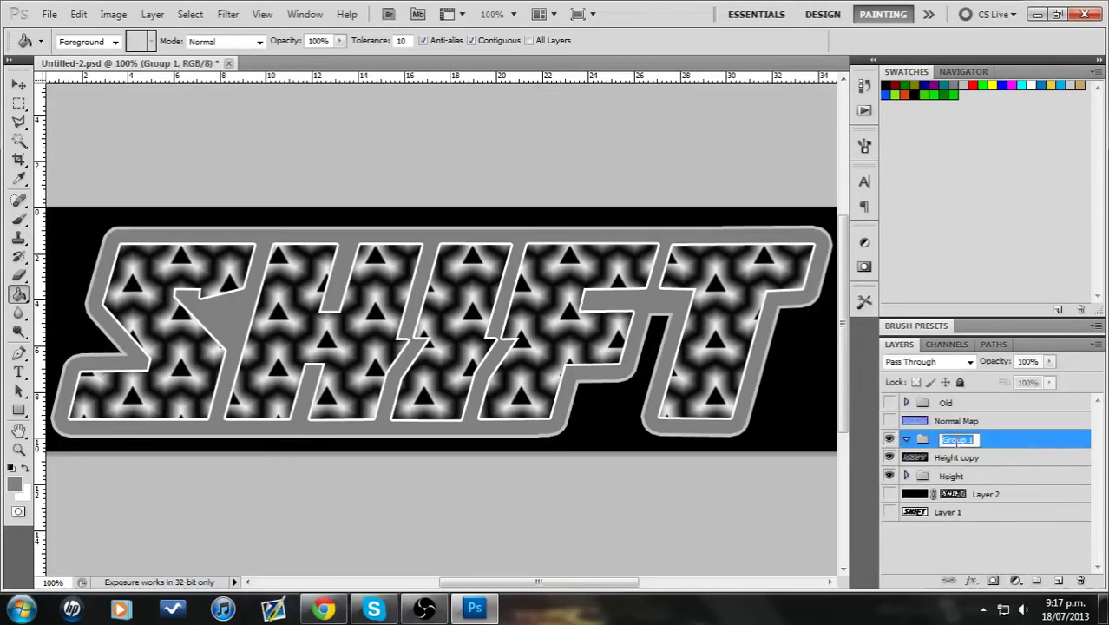
type("Diffuse")
key("Return")
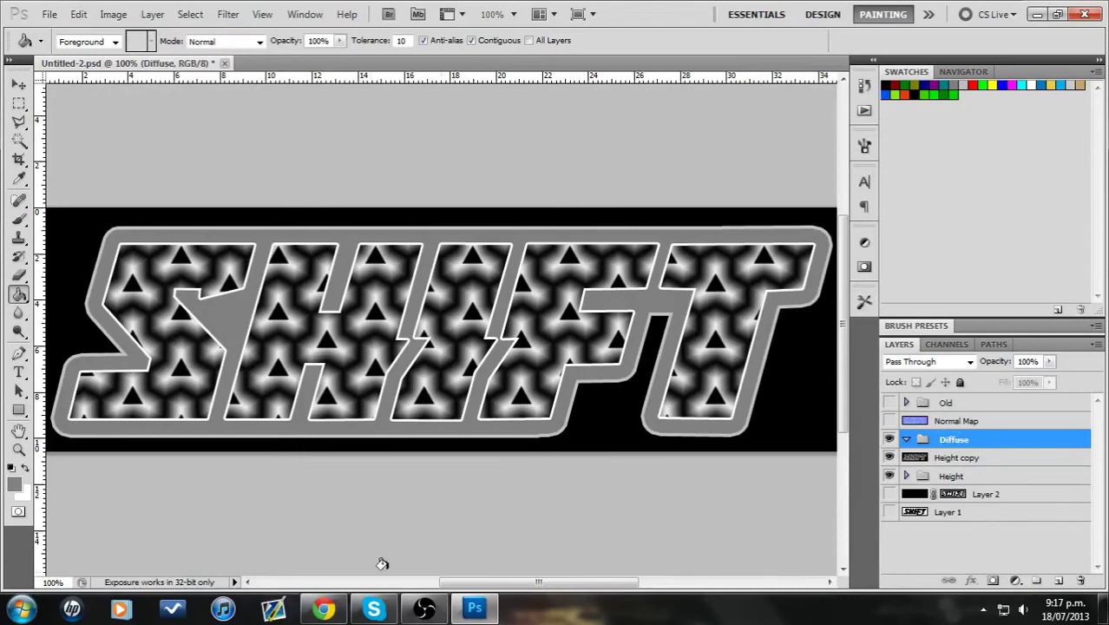
Paste the reference jersey photo from Chrome and sample its fabric blue as the foreground colour.
left_click(323, 607)
right_click(405, 282)
left_click(427, 341)
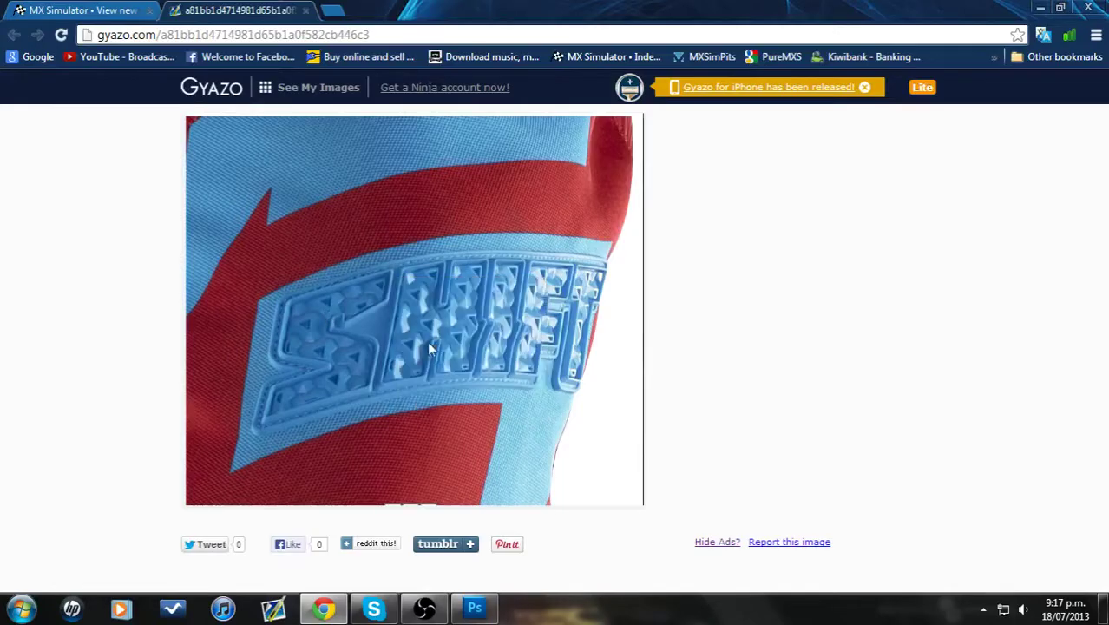
left_click(474, 607)
left_click(78, 14)
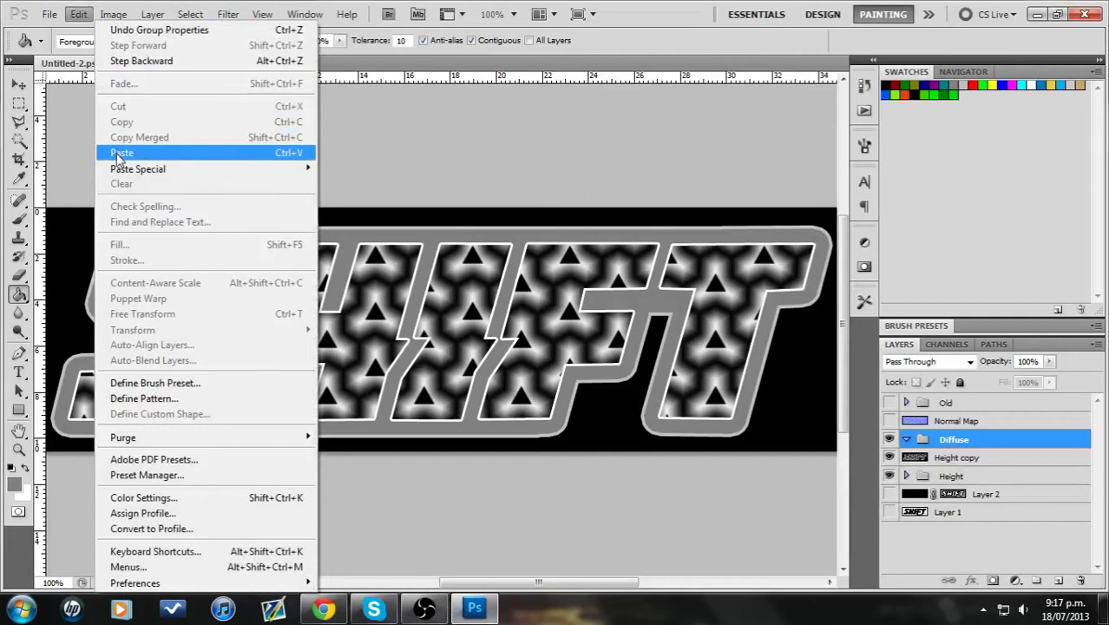
left_click(122, 152)
left_click(17, 479)
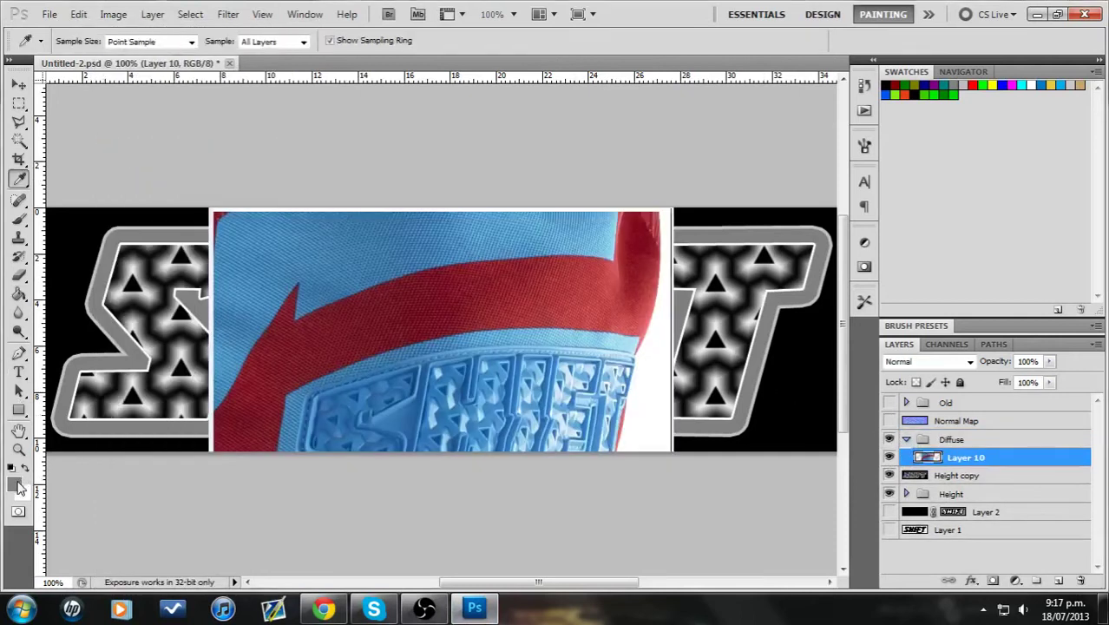
left_click(404, 414)
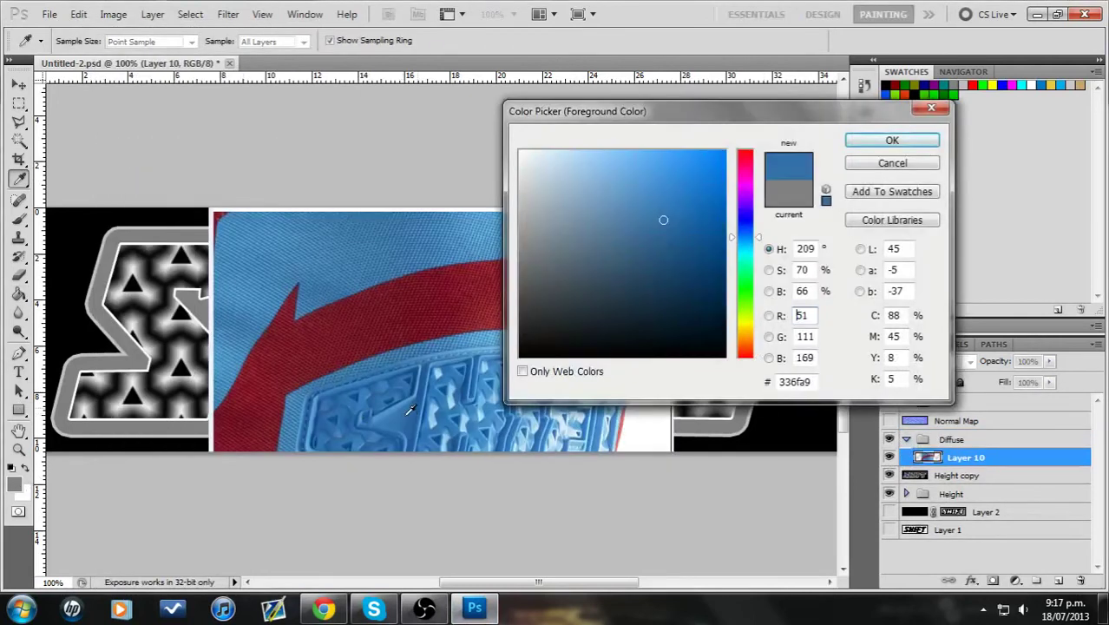
left_click(918, 140)
Fill a new layer with the blue, delete the photo layer, and move Height copy above Diffuse, hidden.
left_click(1064, 584)
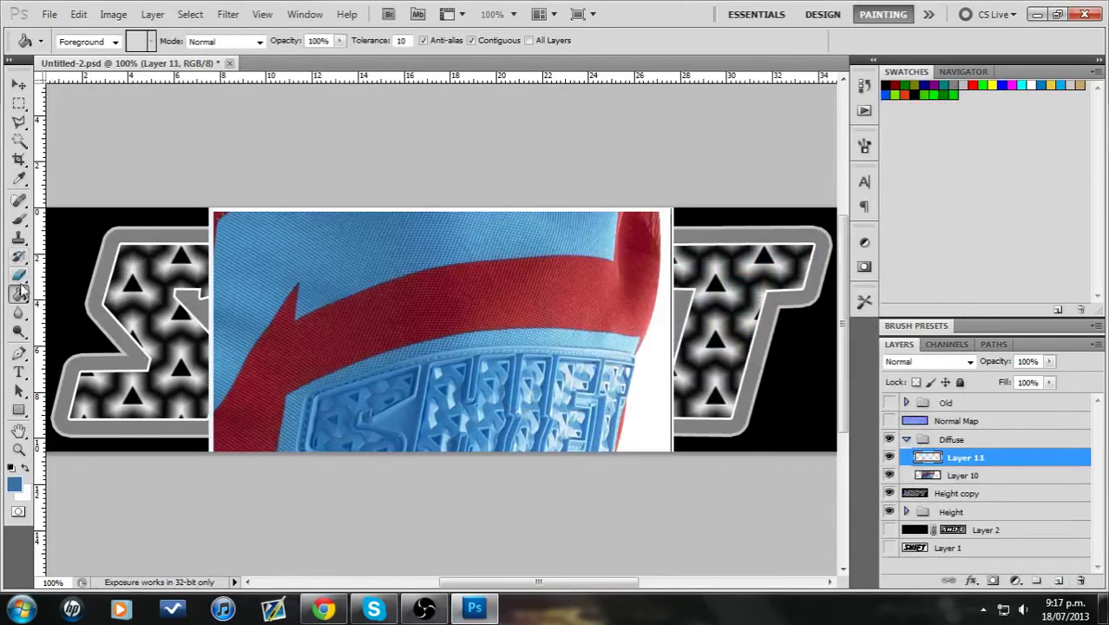
left_click(367, 345)
left_click(1007, 481)
key("Delete")
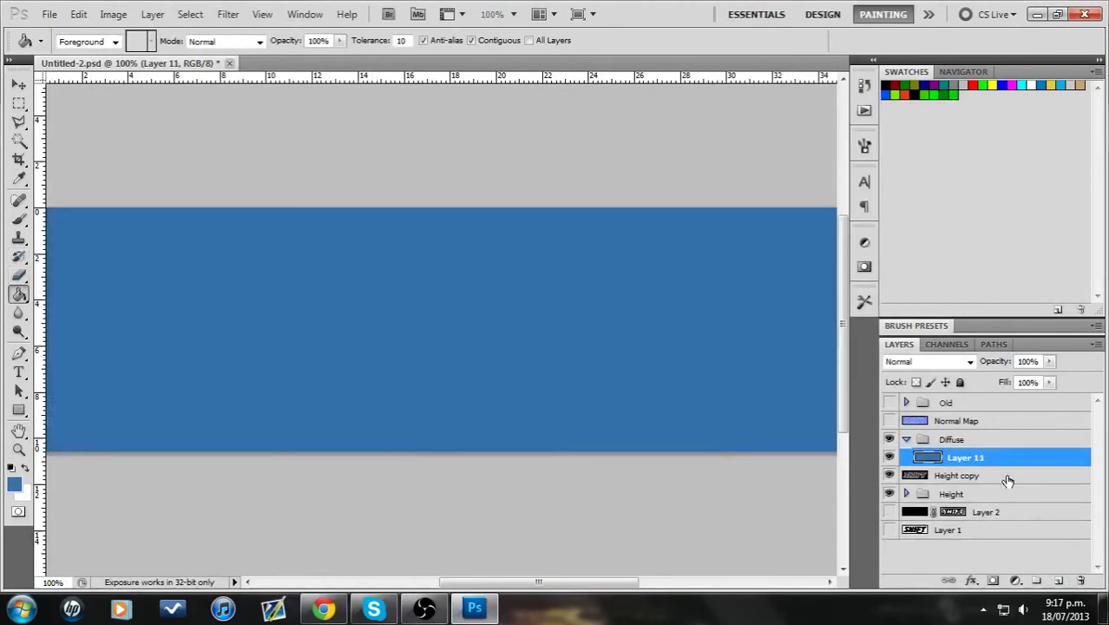
left_click_drag(965, 481, 960, 427)
left_click(888, 438)
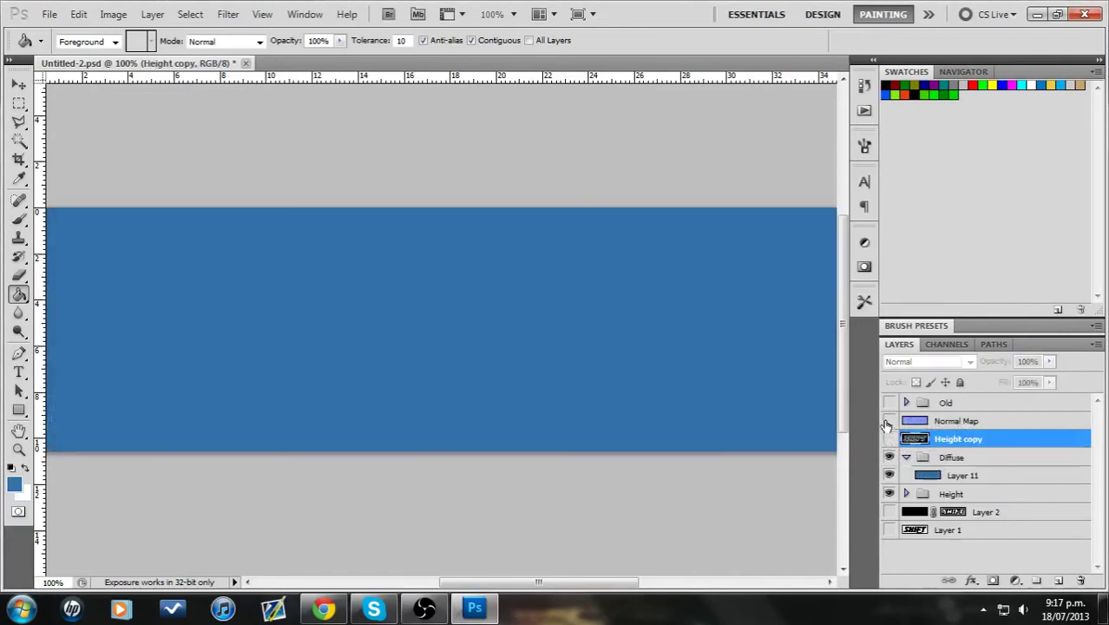
Show and duplicate the Normal Map layer, then invert the copy's Green channel.
left_click(889, 421)
right_click(955, 425)
left_click(974, 90)
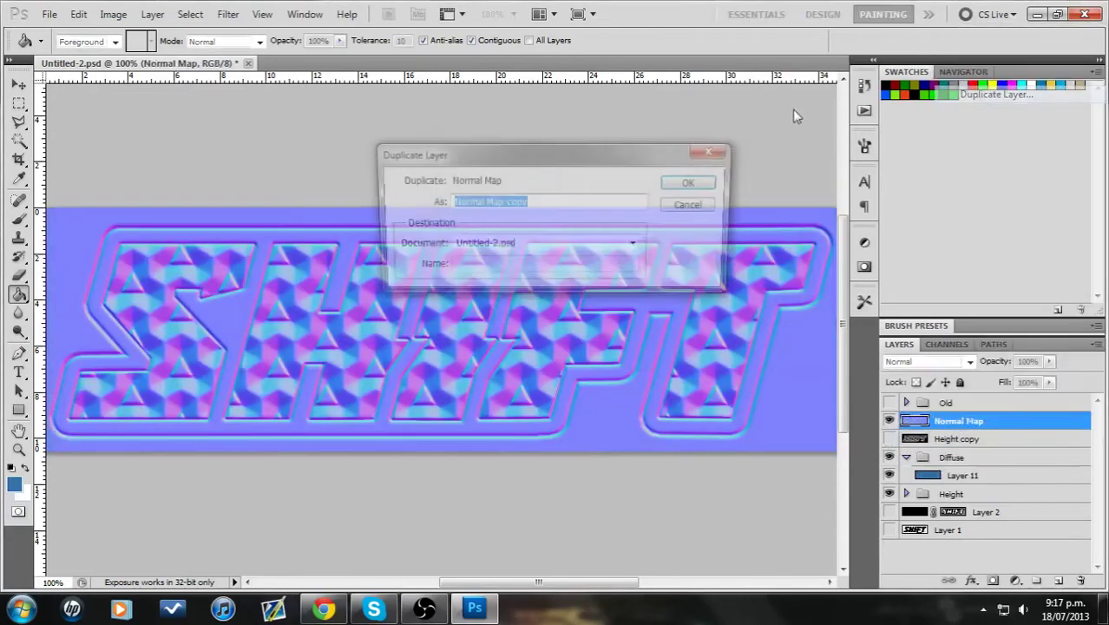
left_click(682, 186)
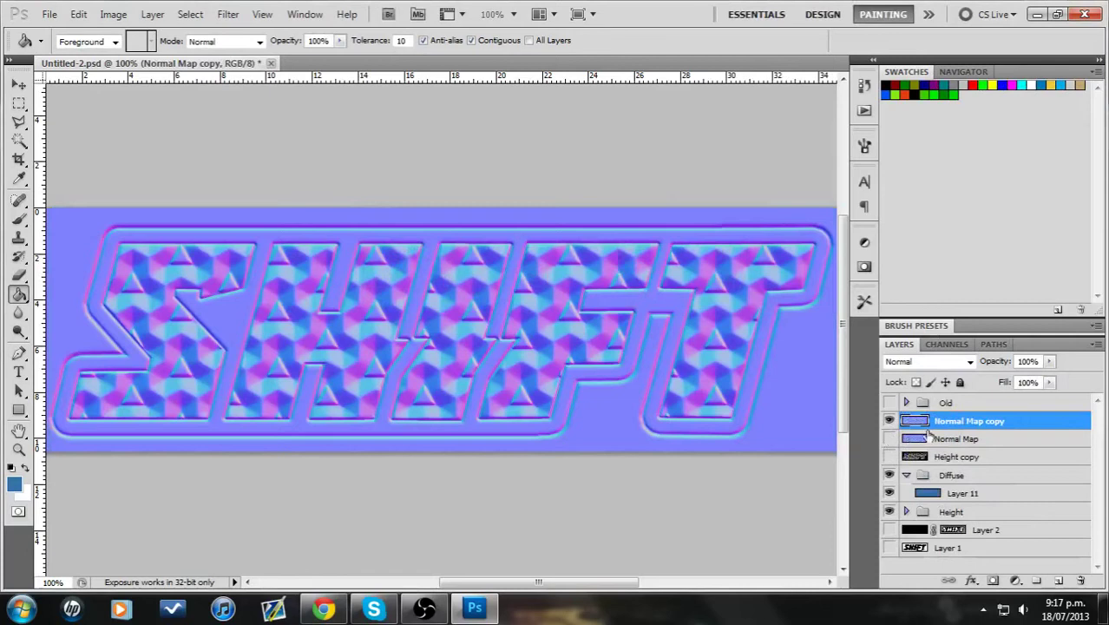
left_click(954, 346)
left_click(943, 398)
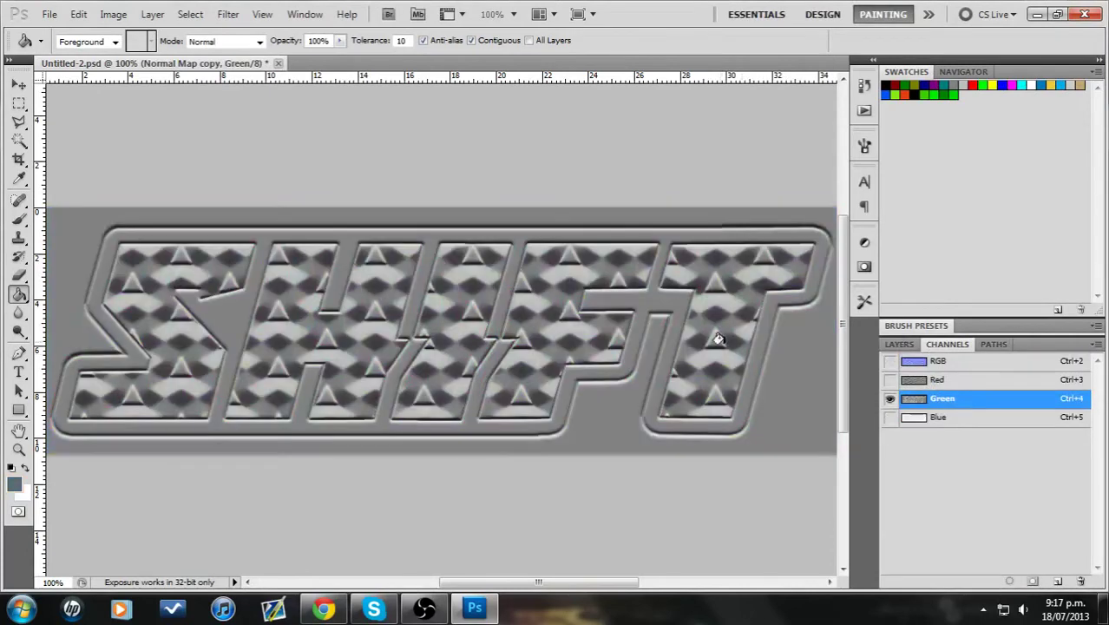
key("ctrl+i")
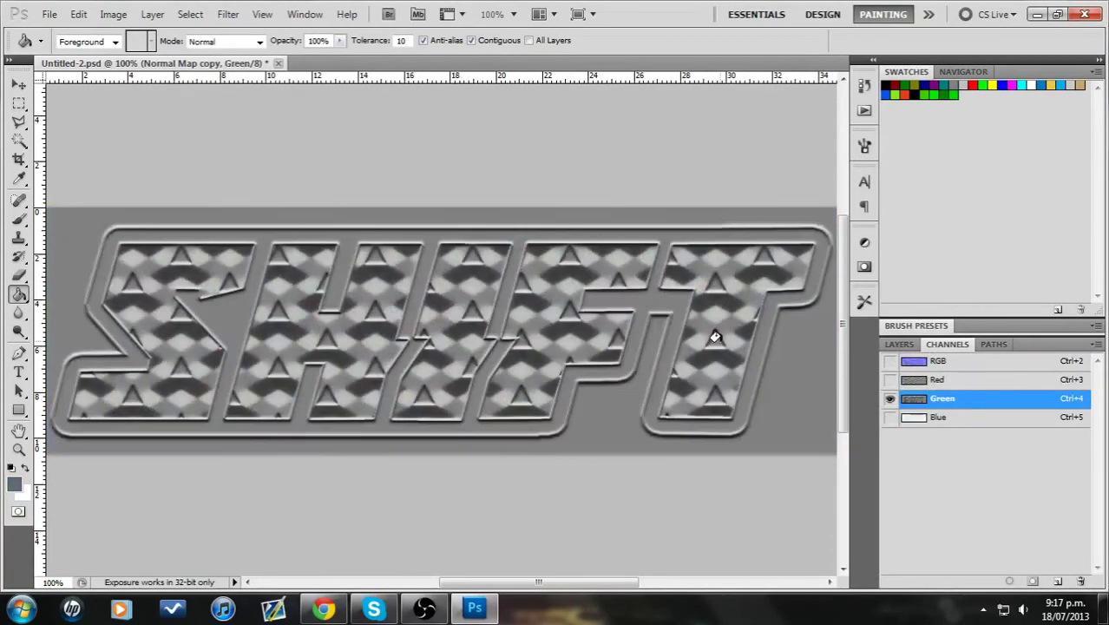
left_click(953, 363)
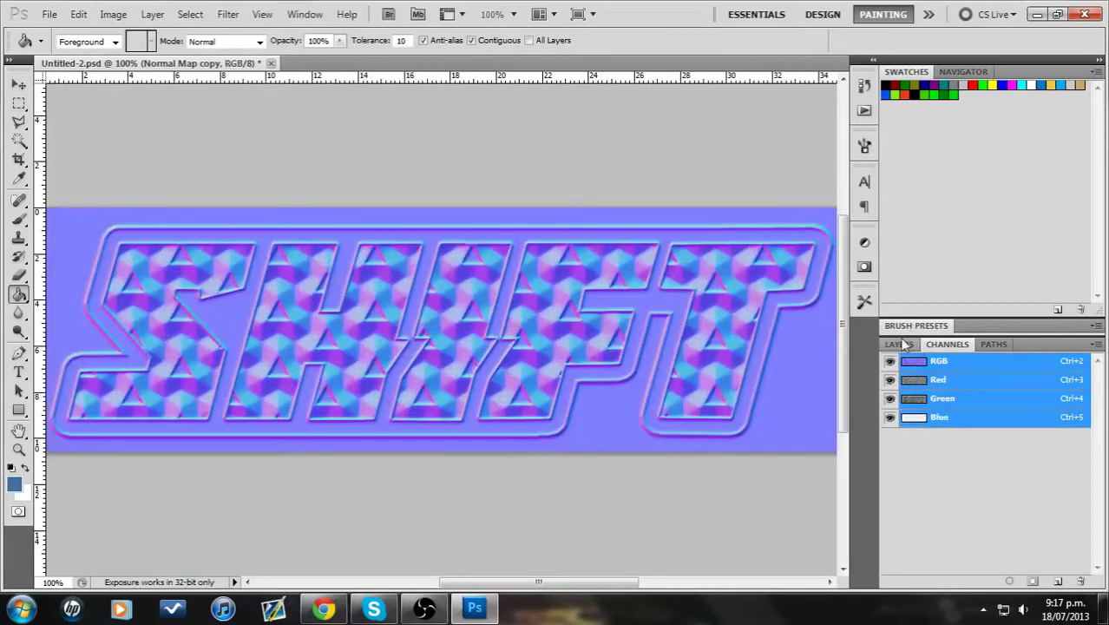
left_click(899, 345)
Convert the copy to Black & White, move it into Diffuse above Layer 11, and set it to Overlay.
left_click(114, 14)
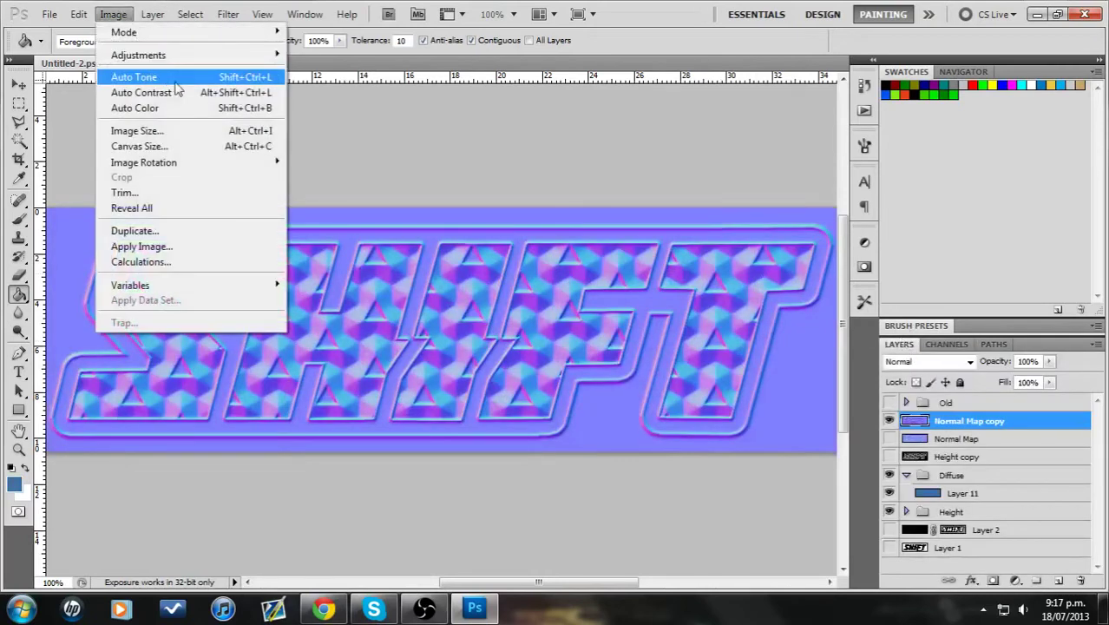
mouse_move(183, 61)
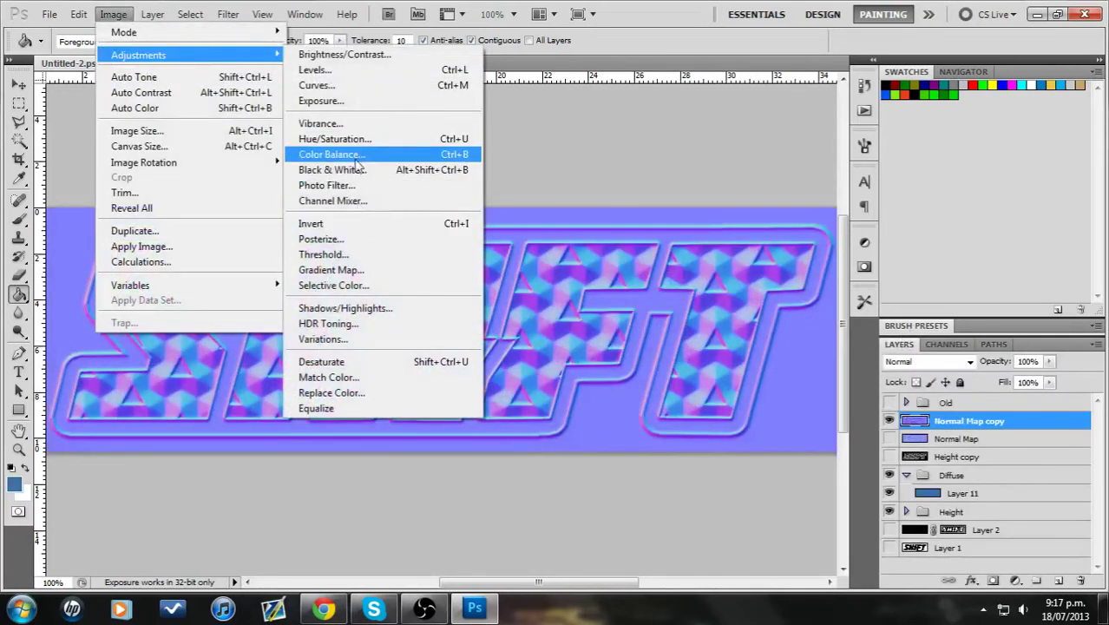
left_click(356, 169)
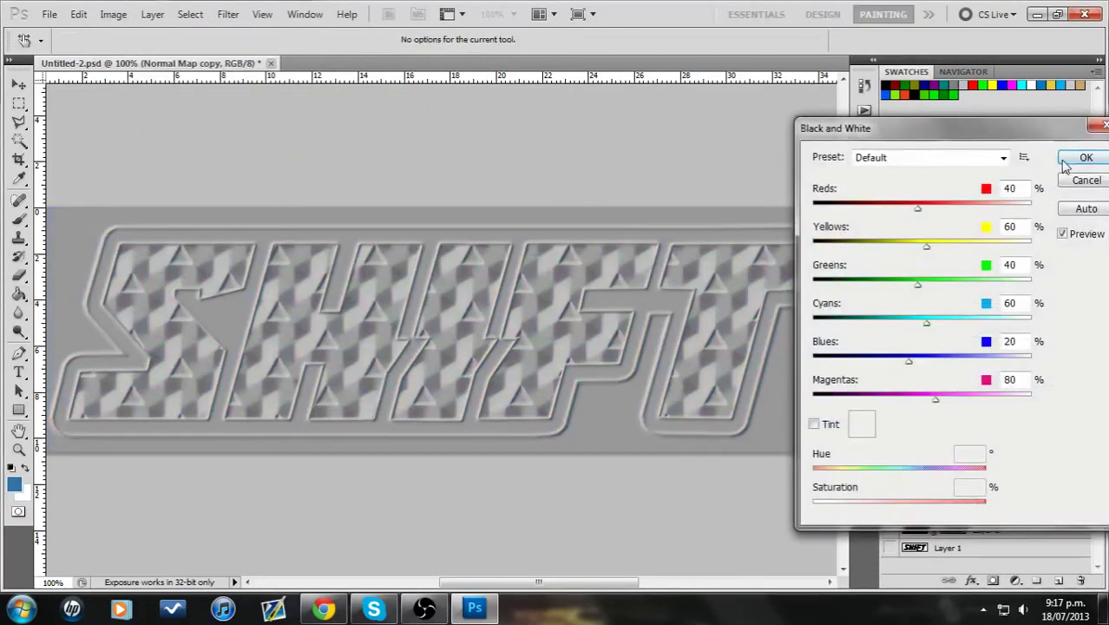
left_click(1081, 160)
left_click_drag(970, 431, 978, 483)
left_click(971, 361)
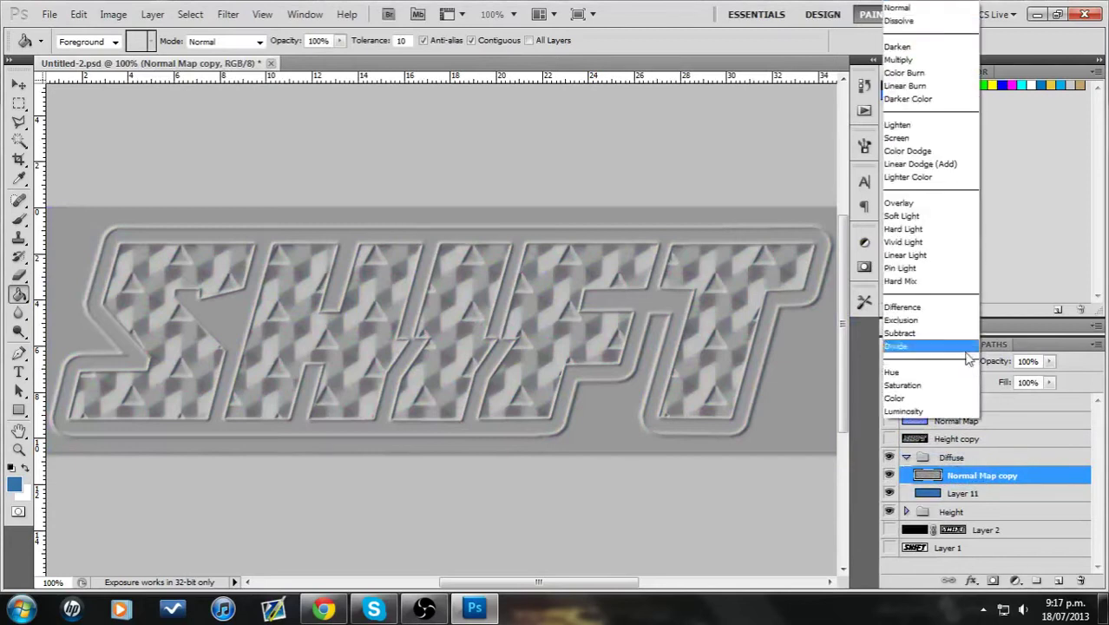
left_click(928, 205)
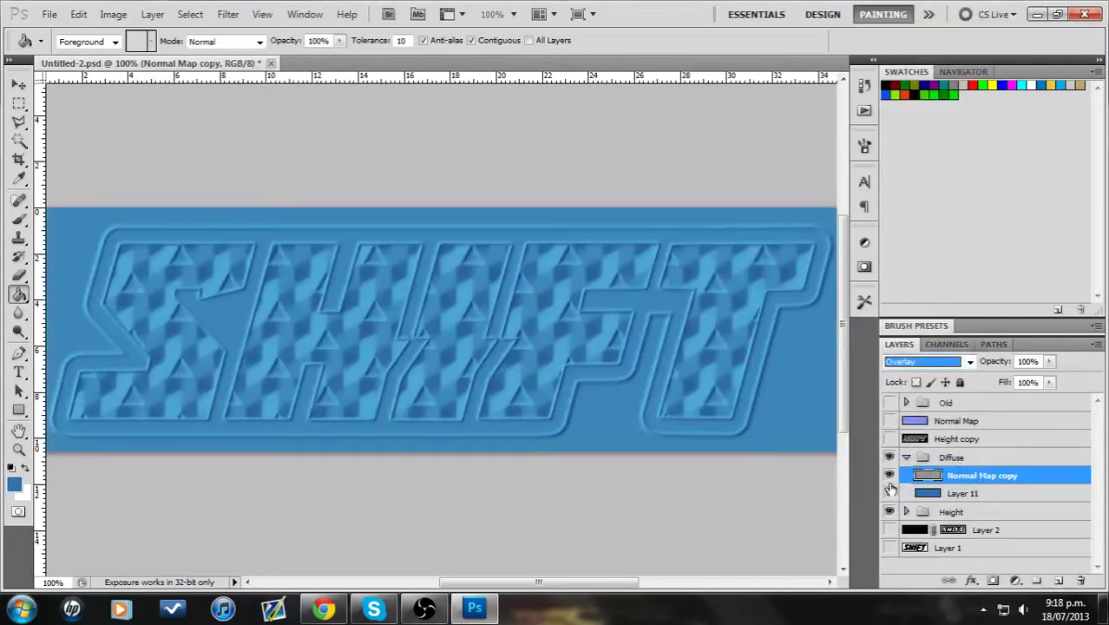
left_click(889, 481)
left_click(889, 481)
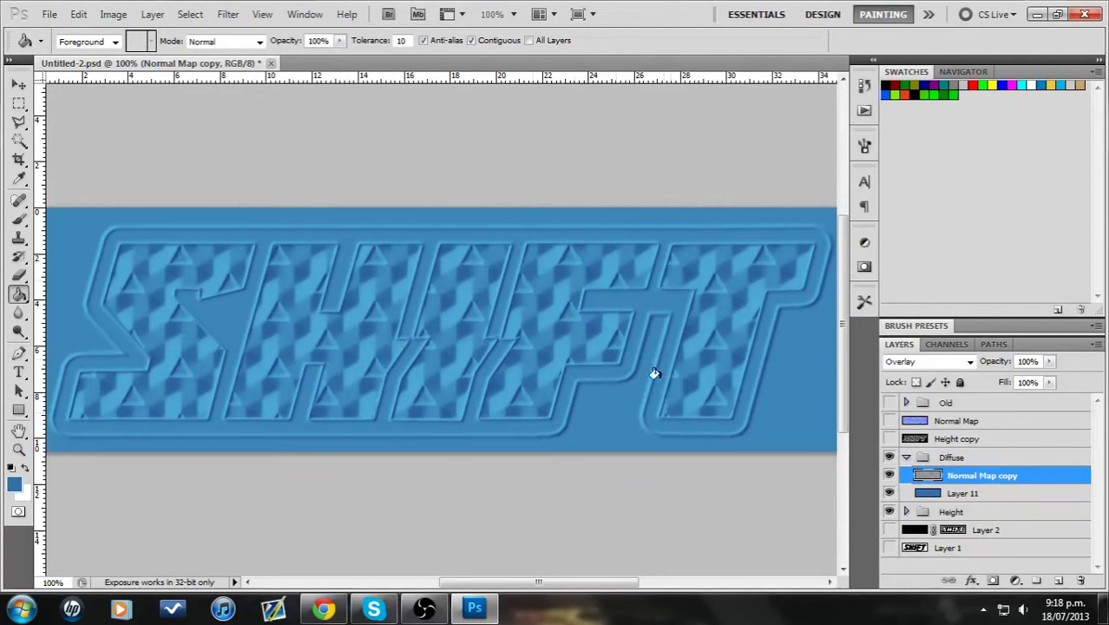
Show and select the Height copy layer and generate an occlusion map from it.
left_click(889, 438)
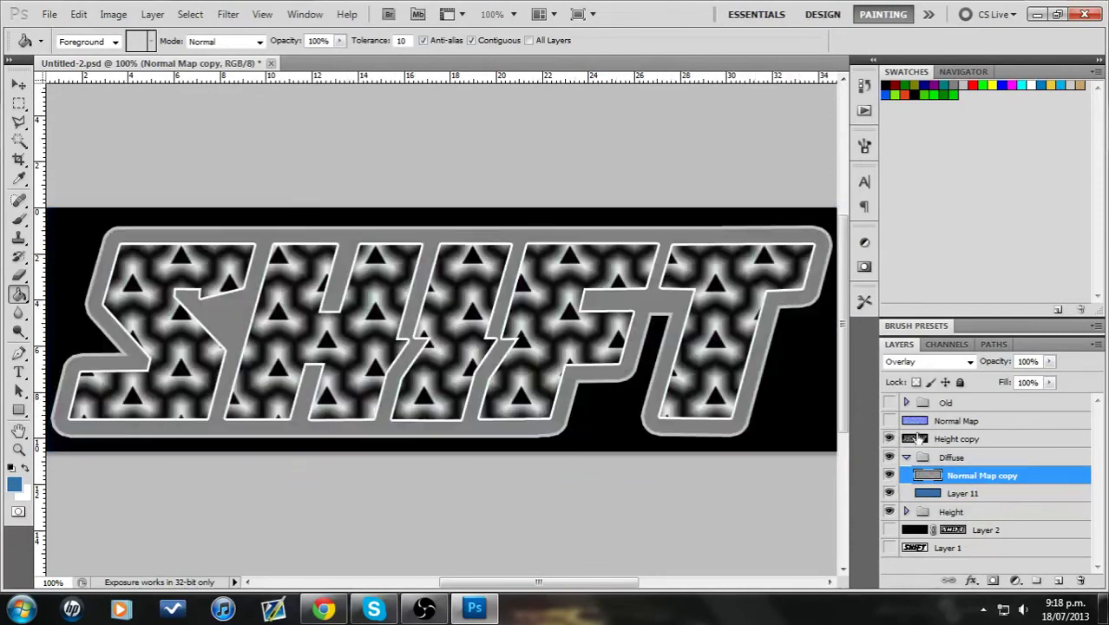
left_click(952, 439)
left_click(227, 14)
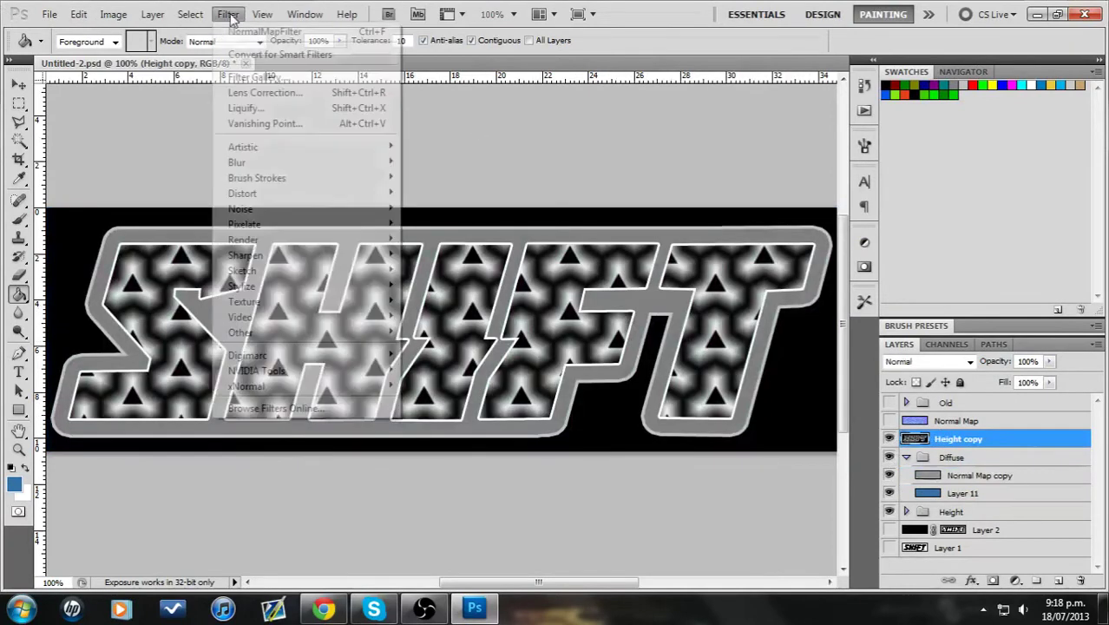
mouse_move(326, 392)
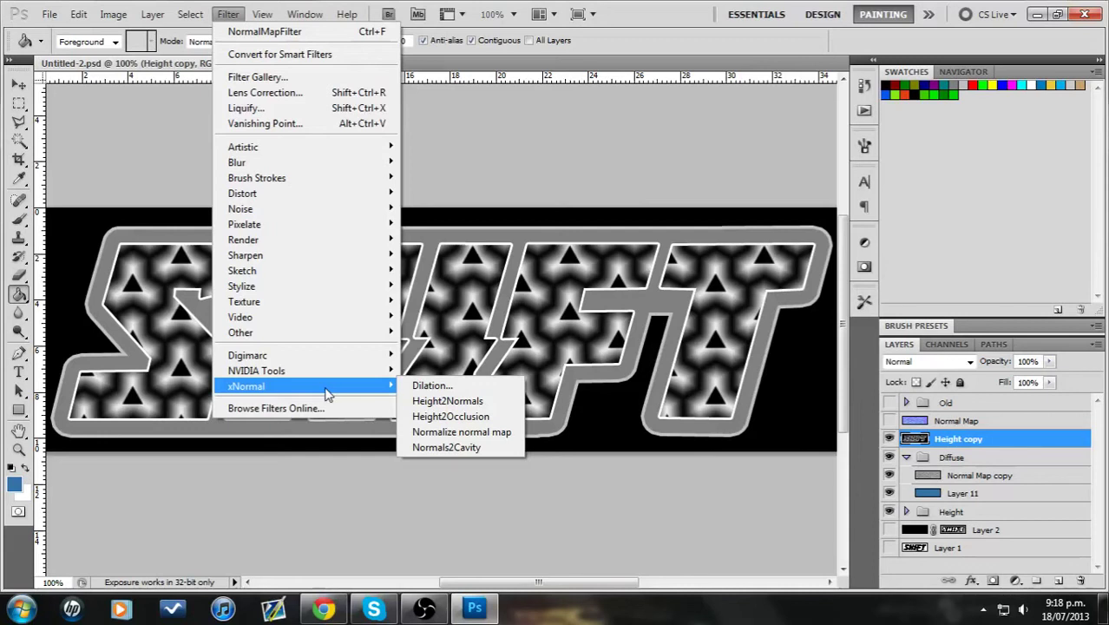
left_click(476, 424)
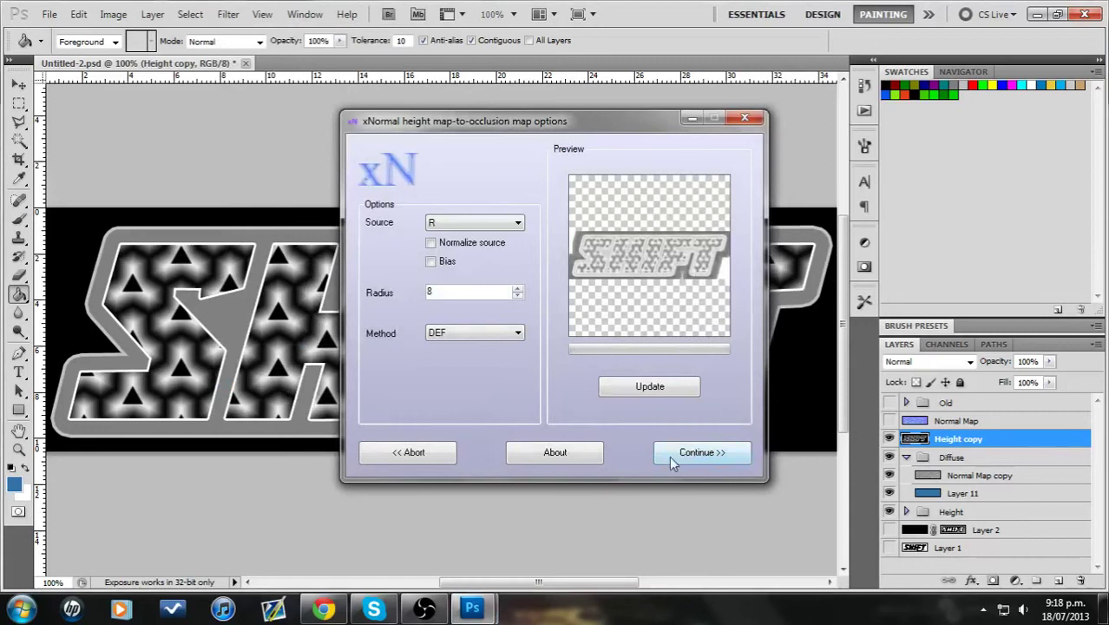
left_click(696, 454)
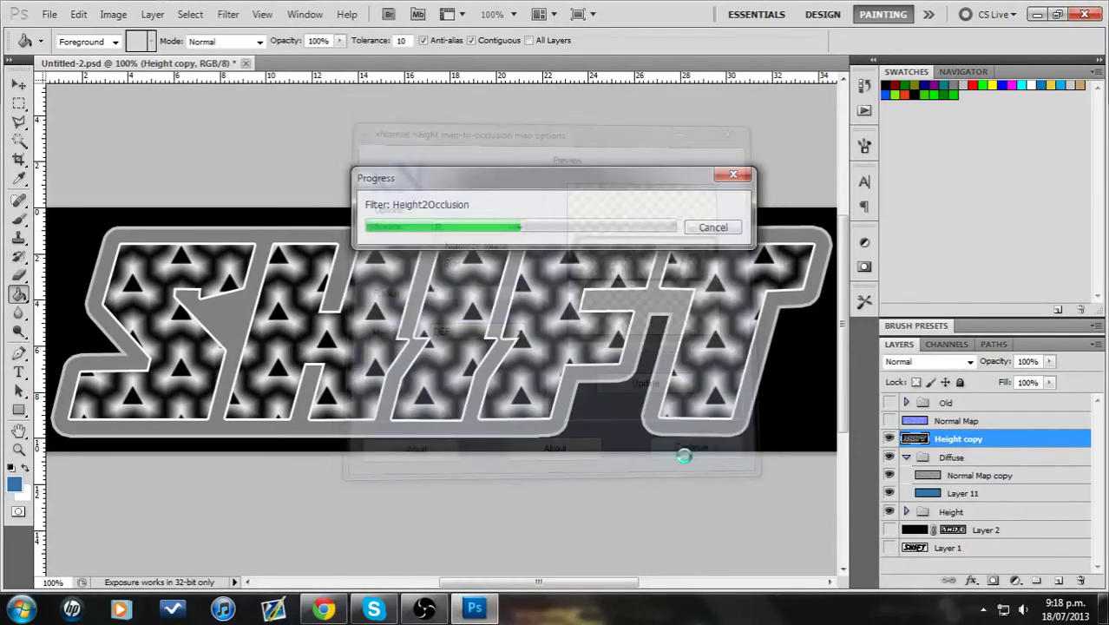
Apply a Gaussian Blur of radius 1.0 to Height copy.
left_click(227, 14)
mouse_move(392, 163)
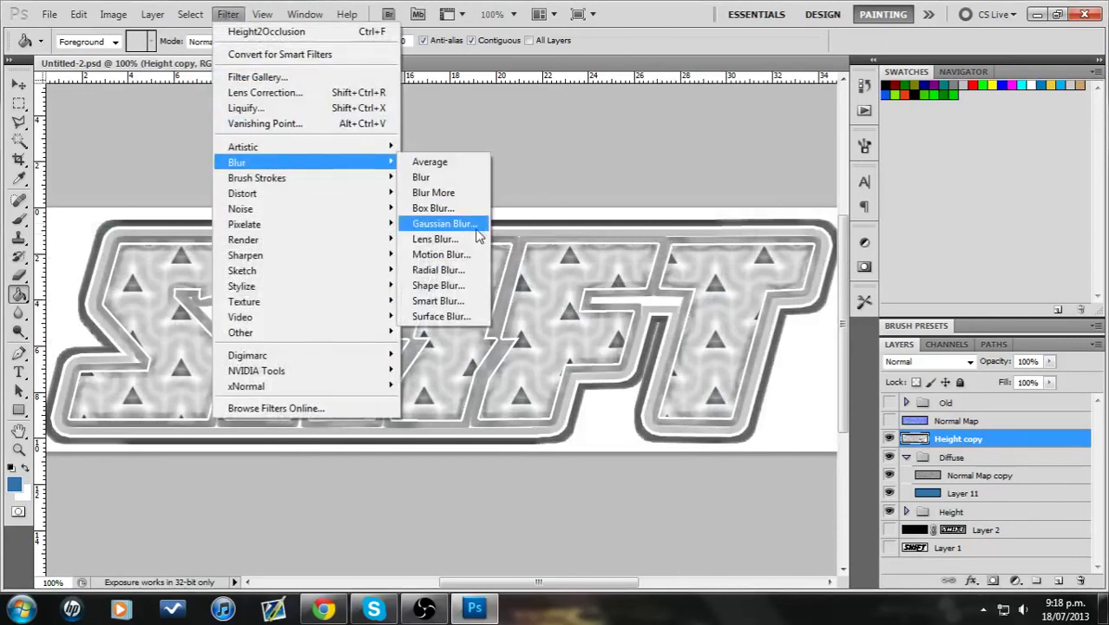
left_click(482, 224)
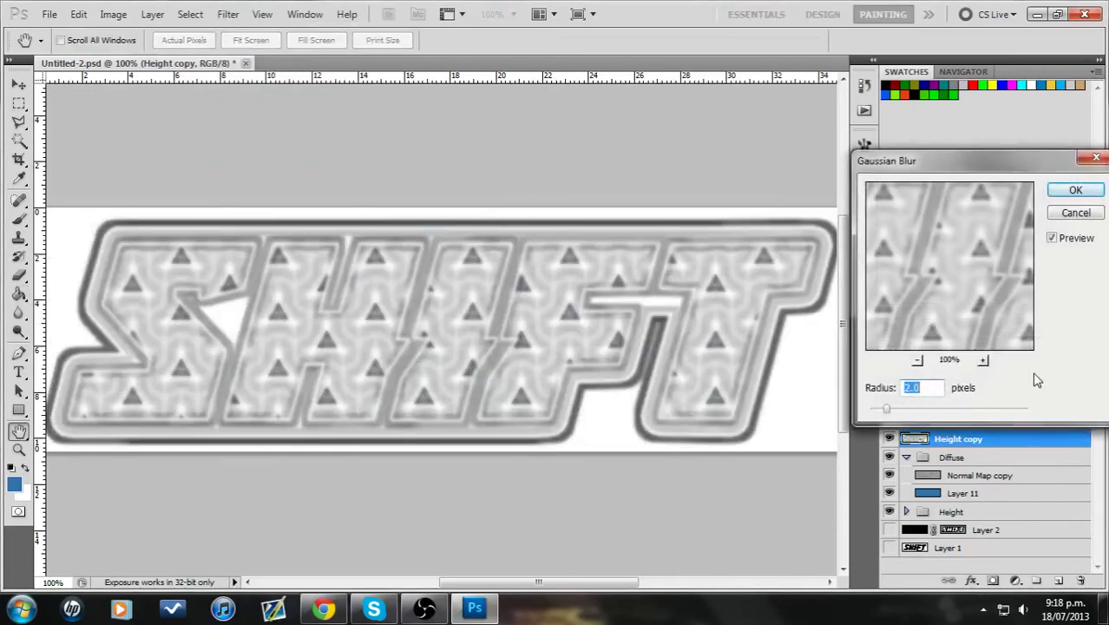
key("Down")
key("Down")
key("Down")
key("Down")
key("Down")
key("Down")
key("Down")
key("Down")
key("Down")
key("Down")
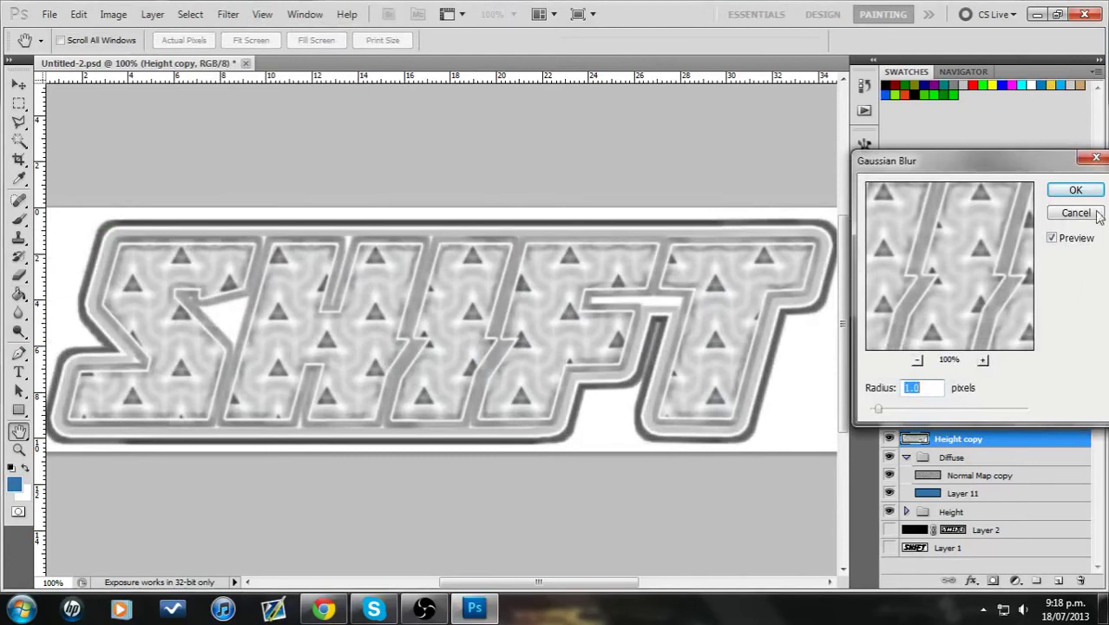
left_click(1076, 190)
Move Height copy into the Diffuse group below Normal Map copy, set to Multiply at 25%.
left_click_drag(979, 439, 986, 475)
left_click(969, 361)
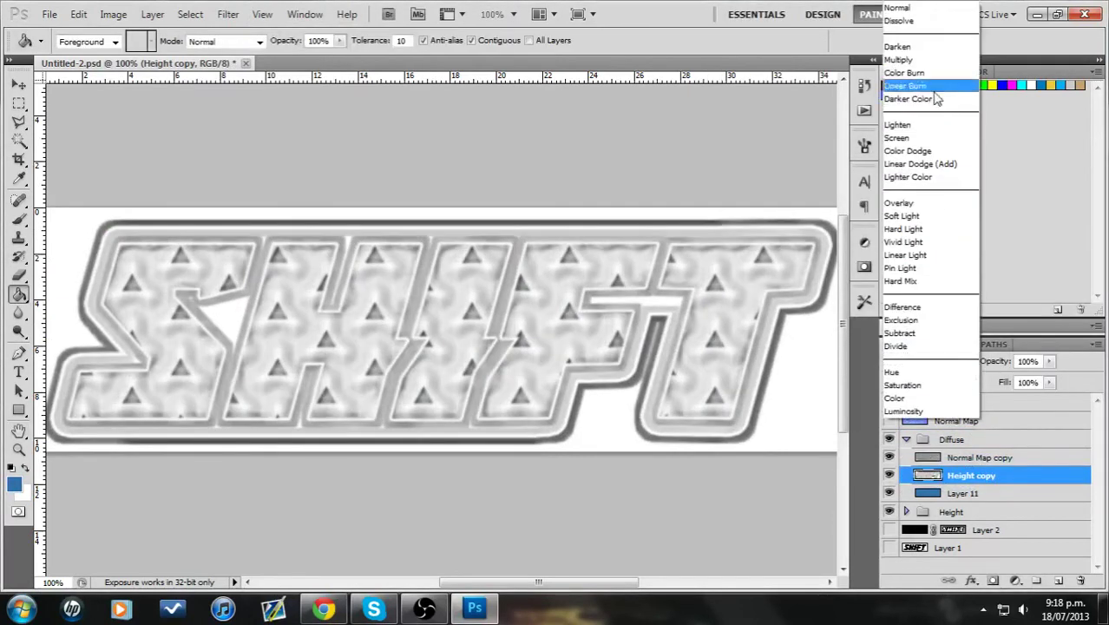
left_click(911, 60)
left_click(1048, 361)
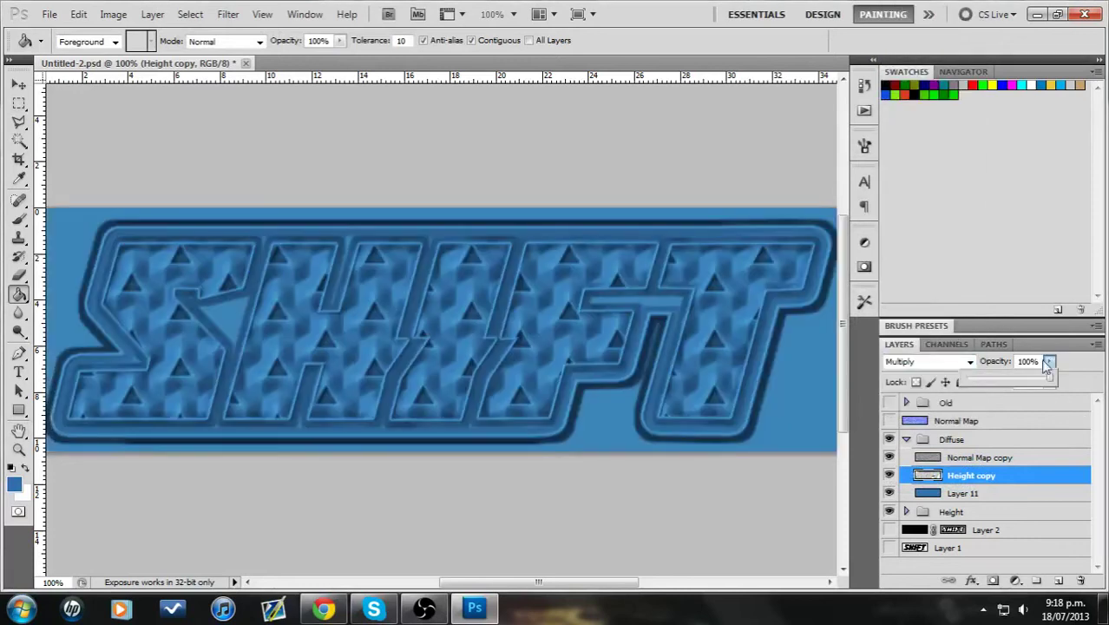
left_click_drag(1048, 379, 984, 382)
left_click(1040, 363)
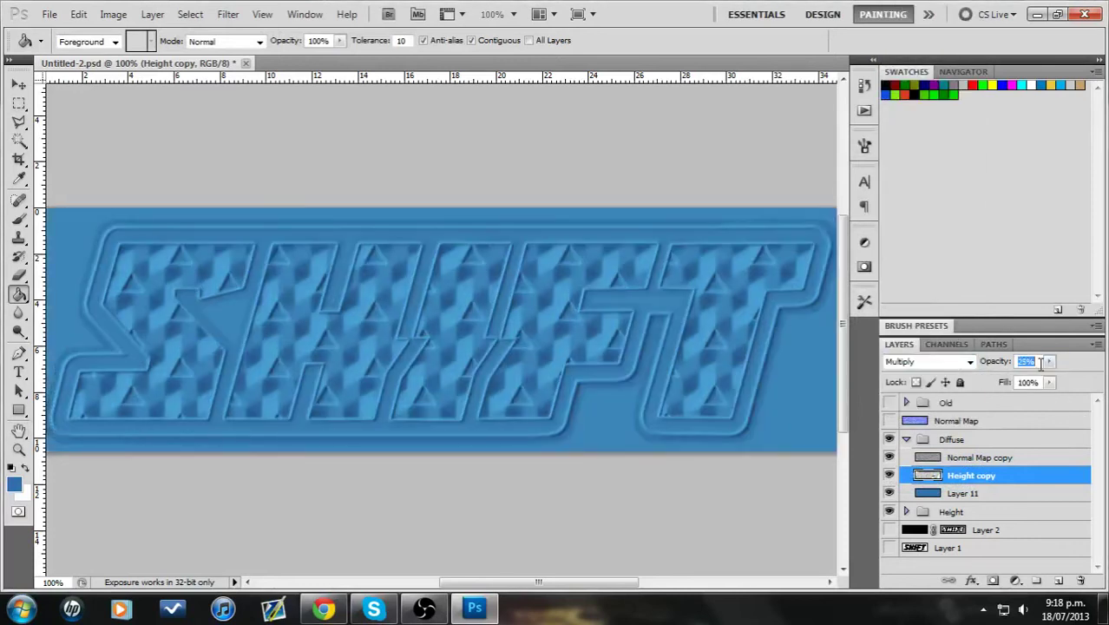
Toggle Height copy and Layer 11 visibility to compare the Multiply shading on the logo.
left_click(888, 477)
left_click(888, 477)
left_click(888, 476)
left_click(889, 476)
left_click(888, 477)
left_click(888, 477)
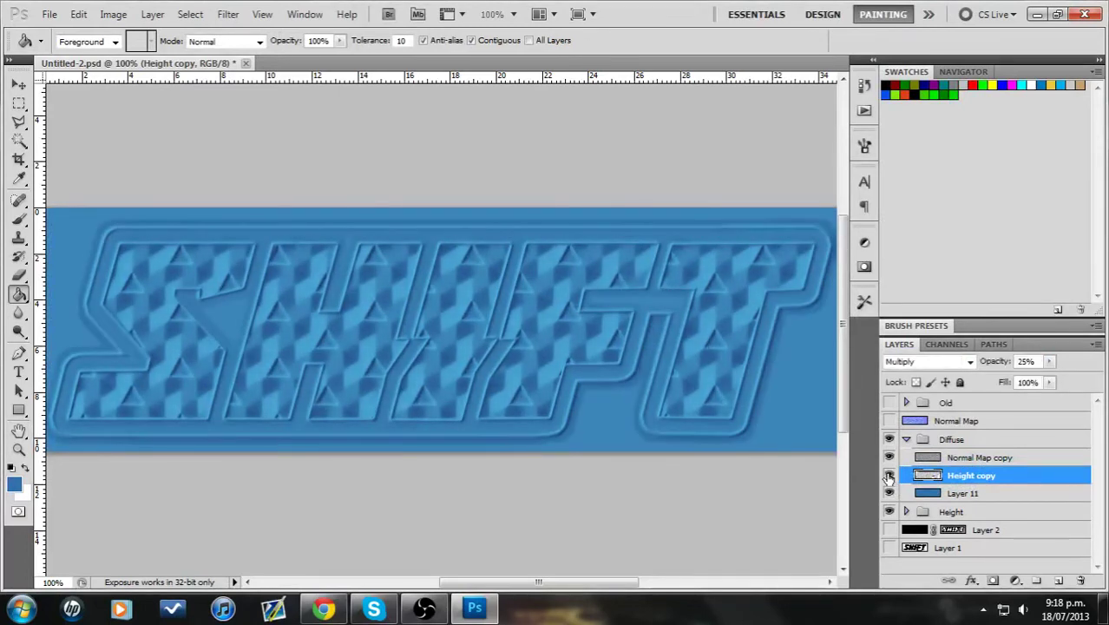
left_click(889, 476)
left_click(889, 476)
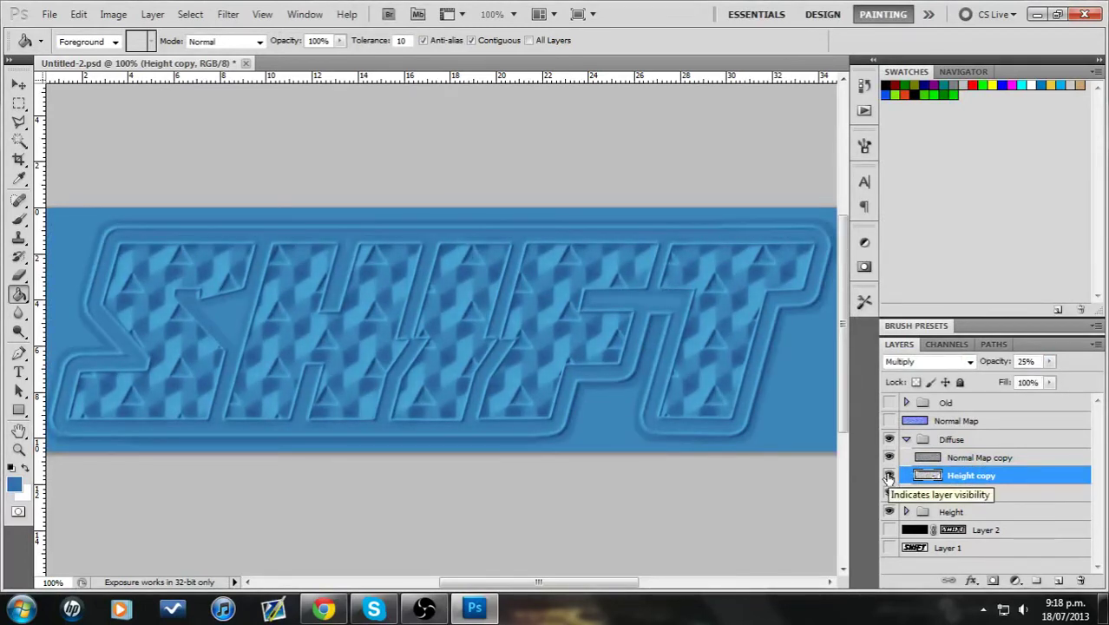
left_click(888, 476)
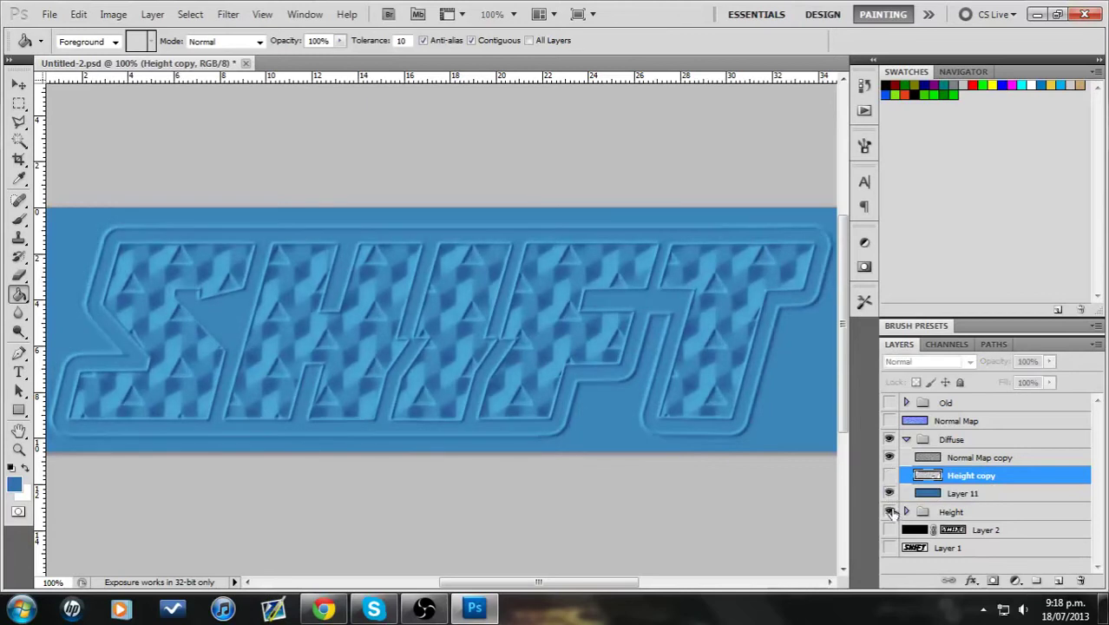
left_click(888, 493)
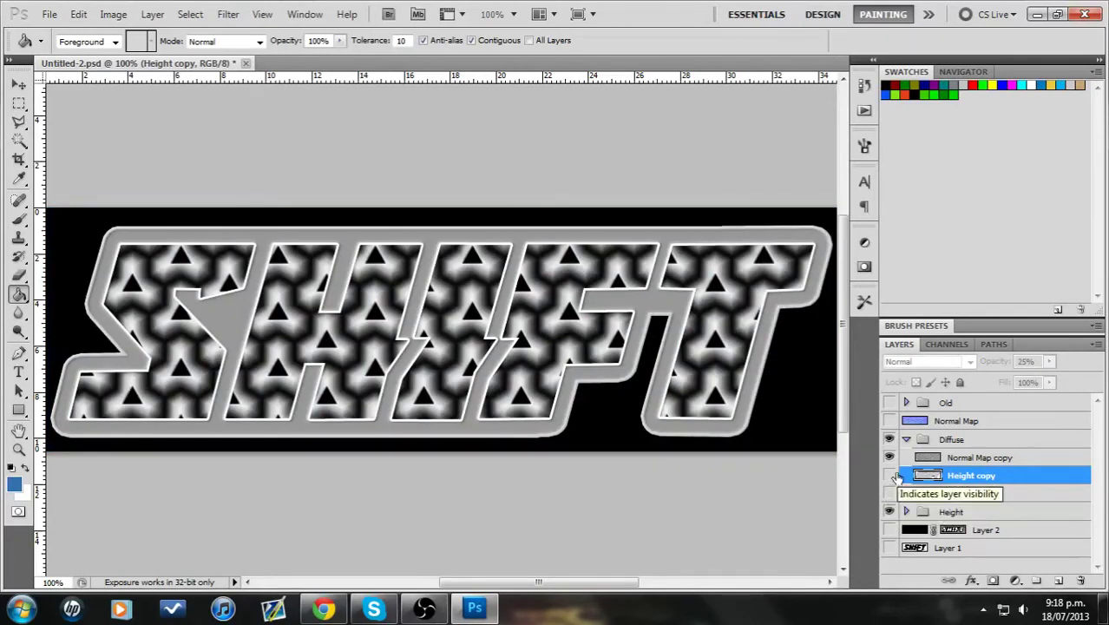
left_click(888, 477)
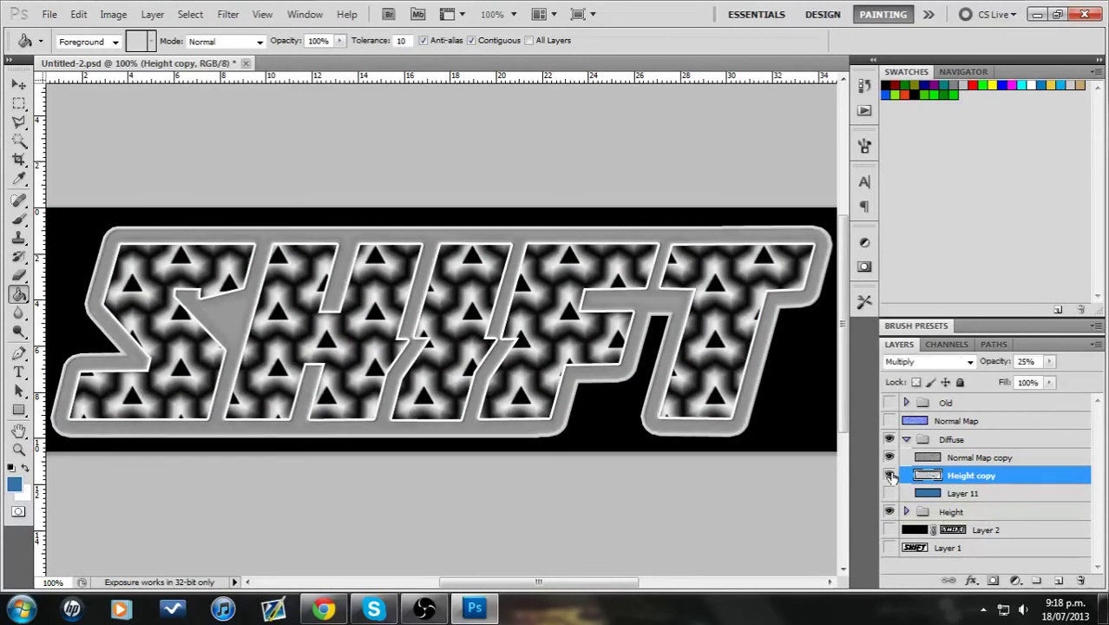
left_click(888, 475)
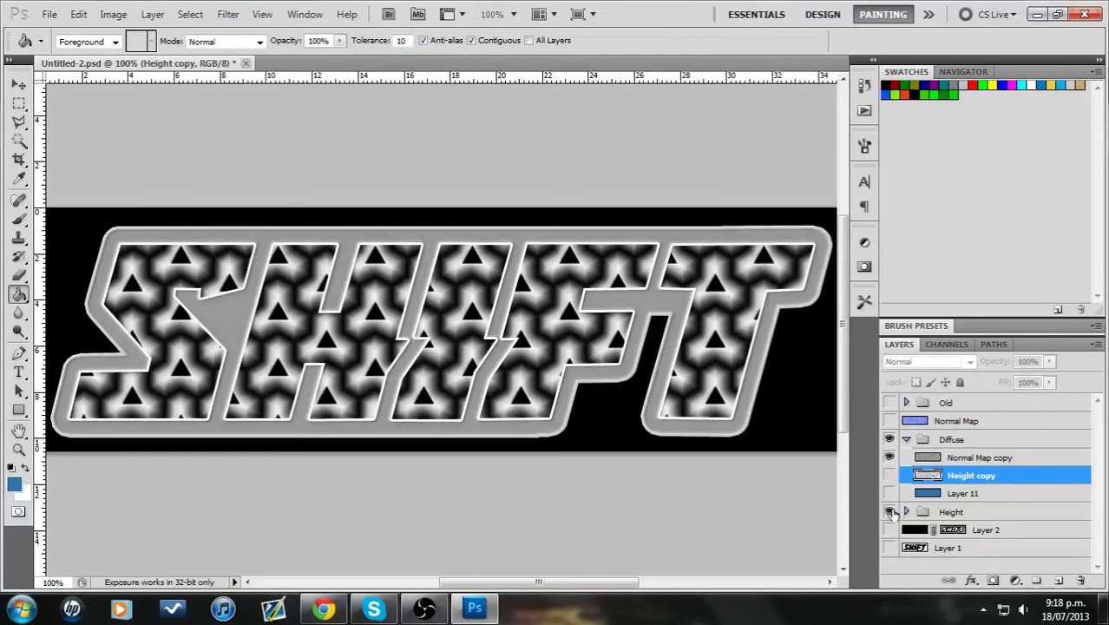
left_click(889, 492)
left_click(888, 475)
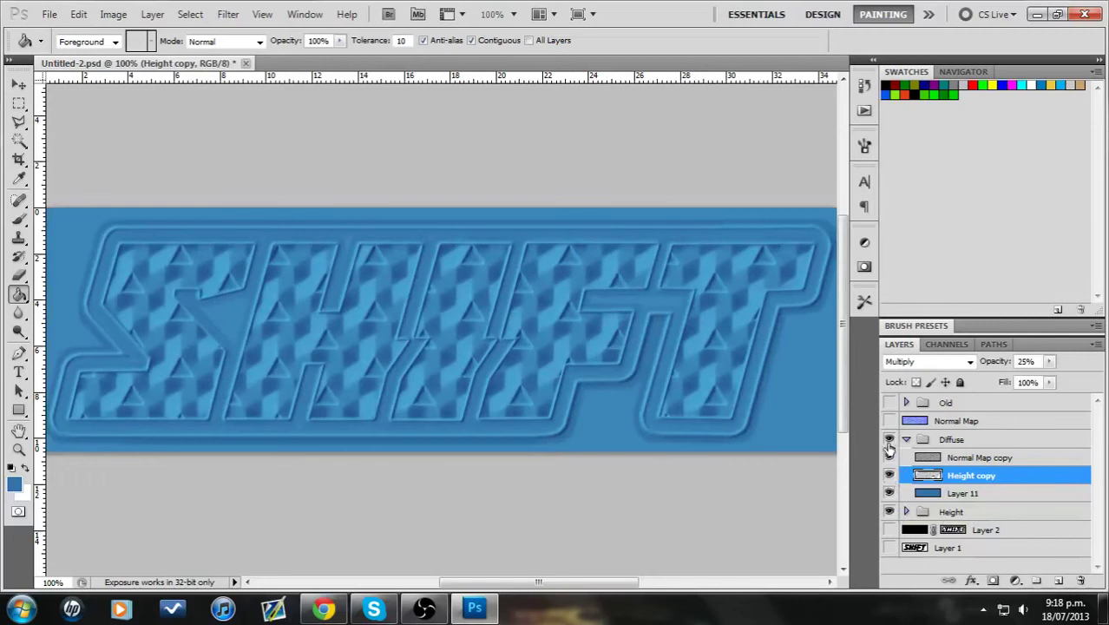
Duplicate the Height group, merge it into Height copy 2, and move it into Diffuse above Height copy.
right_click(978, 515)
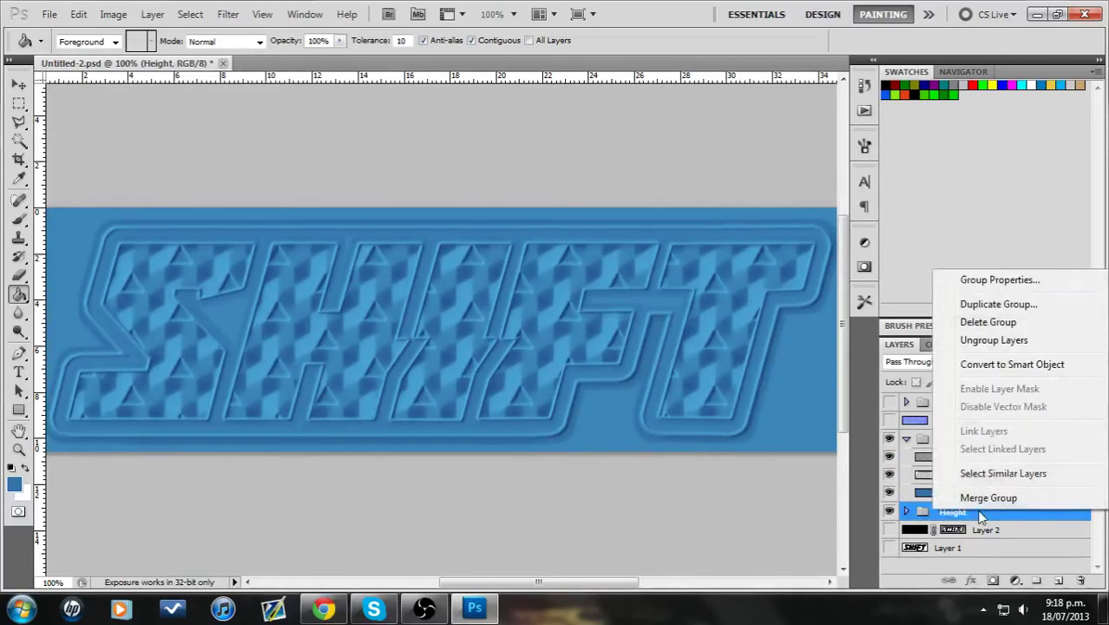
left_click(1000, 279)
left_click(694, 182)
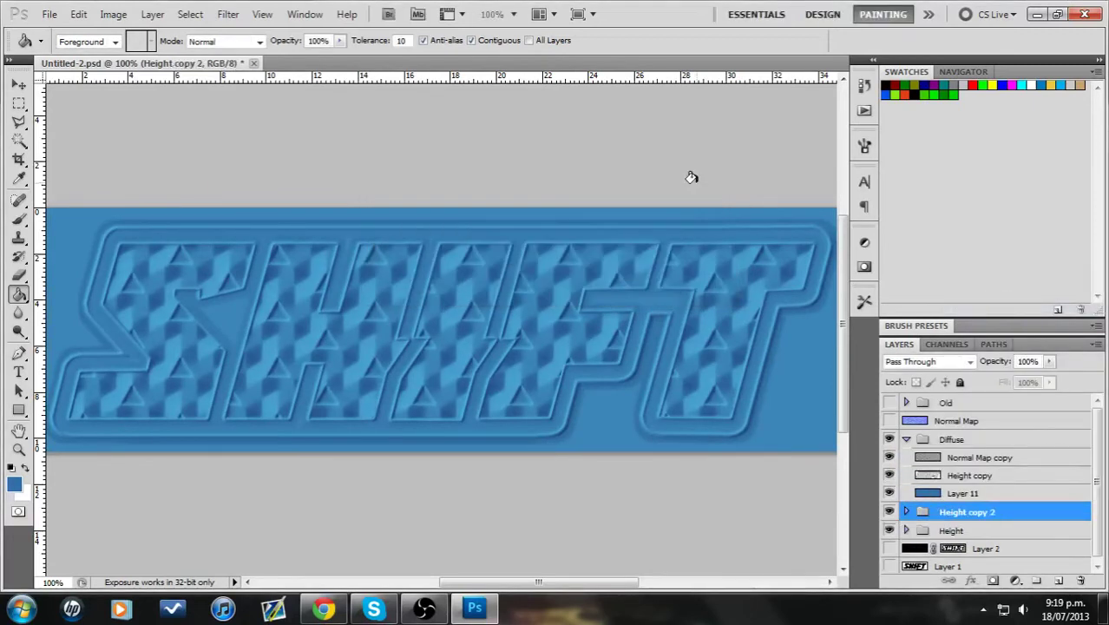
right_click(1007, 513)
left_click(1012, 498)
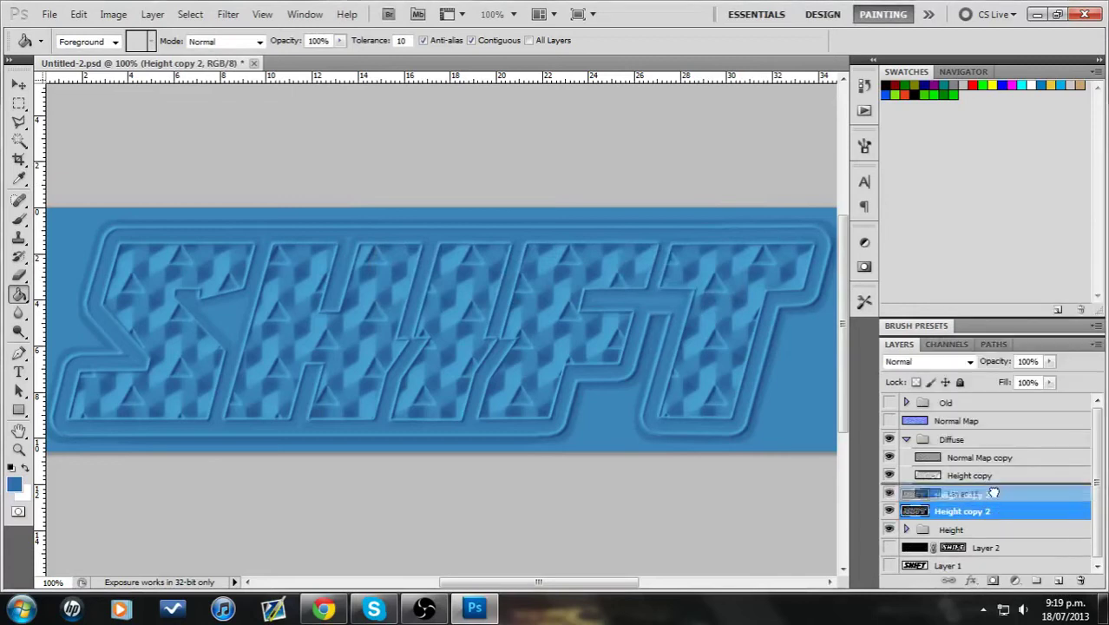
left_click_drag(998, 512, 985, 467)
Try Height copy 2 at Multiply 20%, then switch it to Overlay and compare.
left_click(969, 361)
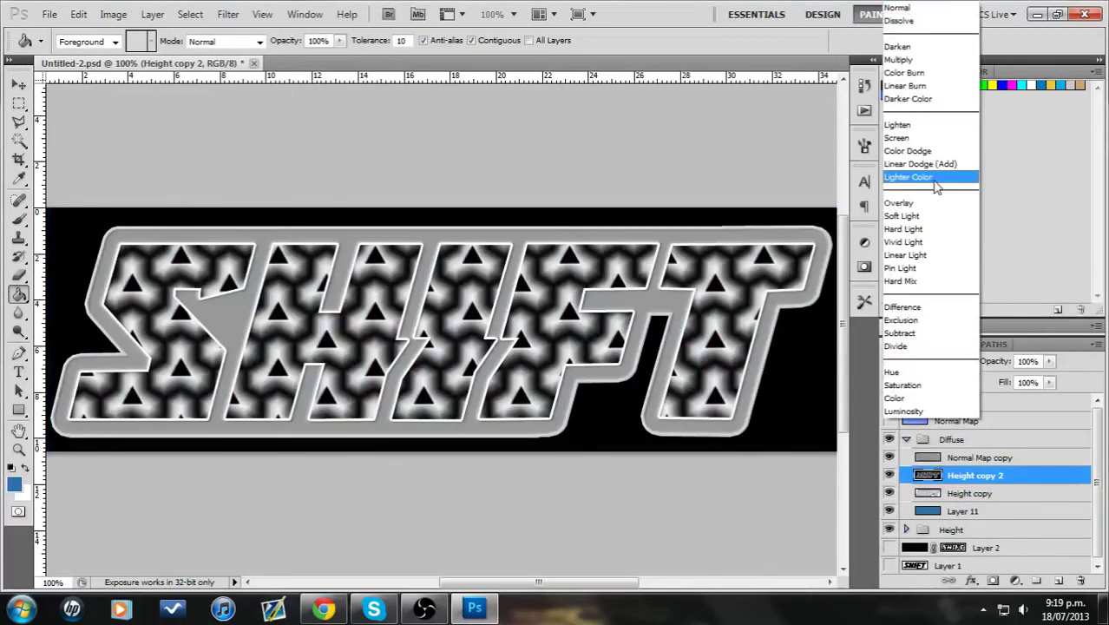
left_click(911, 66)
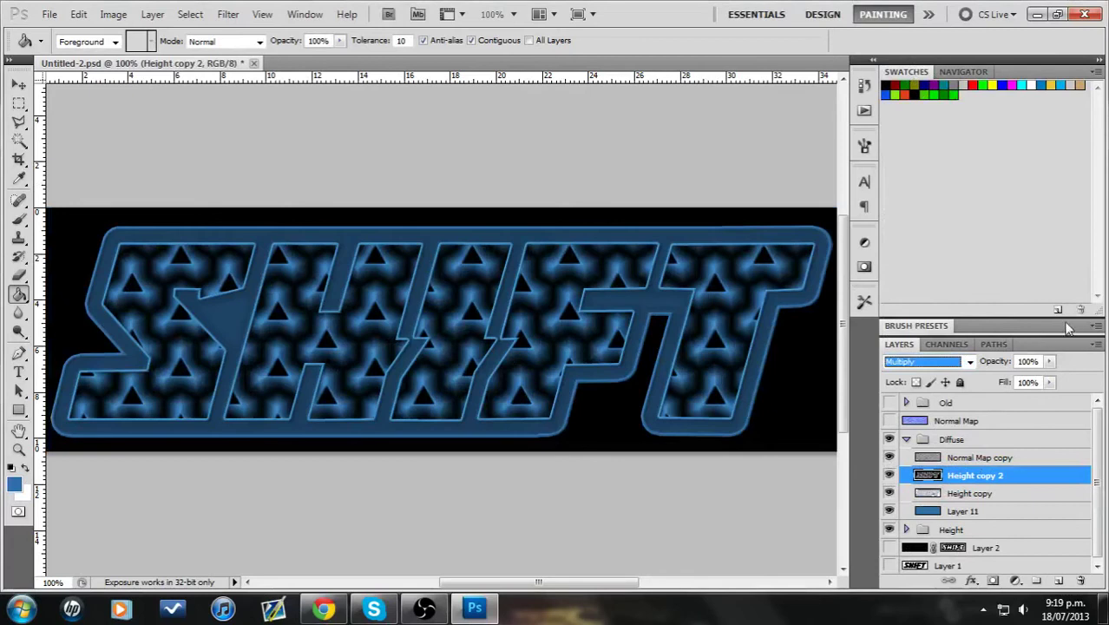
left_click_drag(1050, 363, 982, 373)
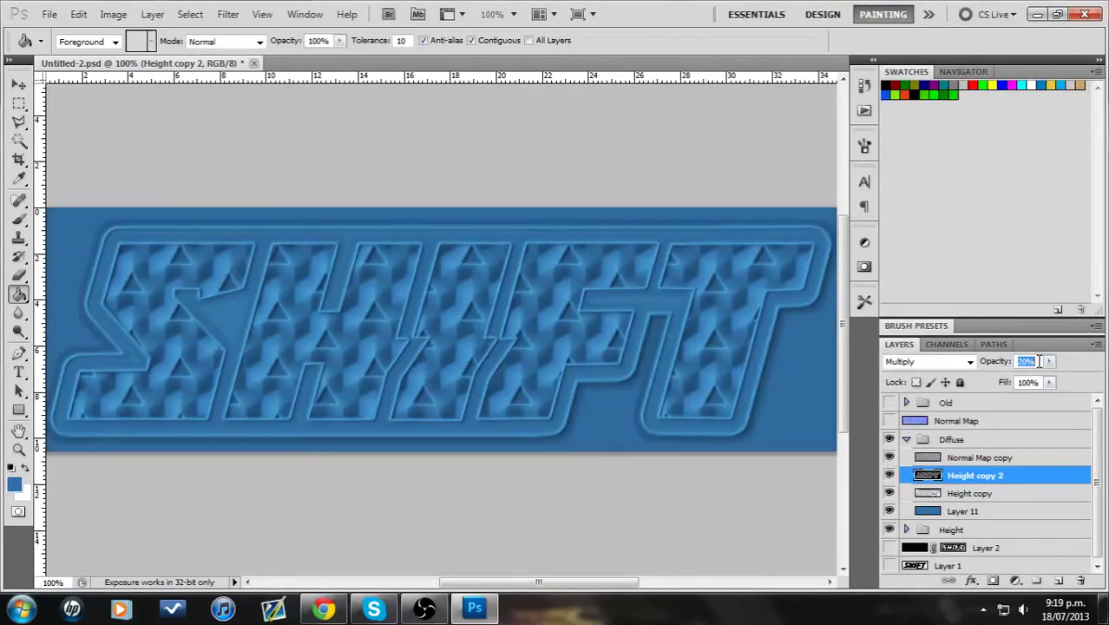
left_click(970, 361)
left_click(934, 206)
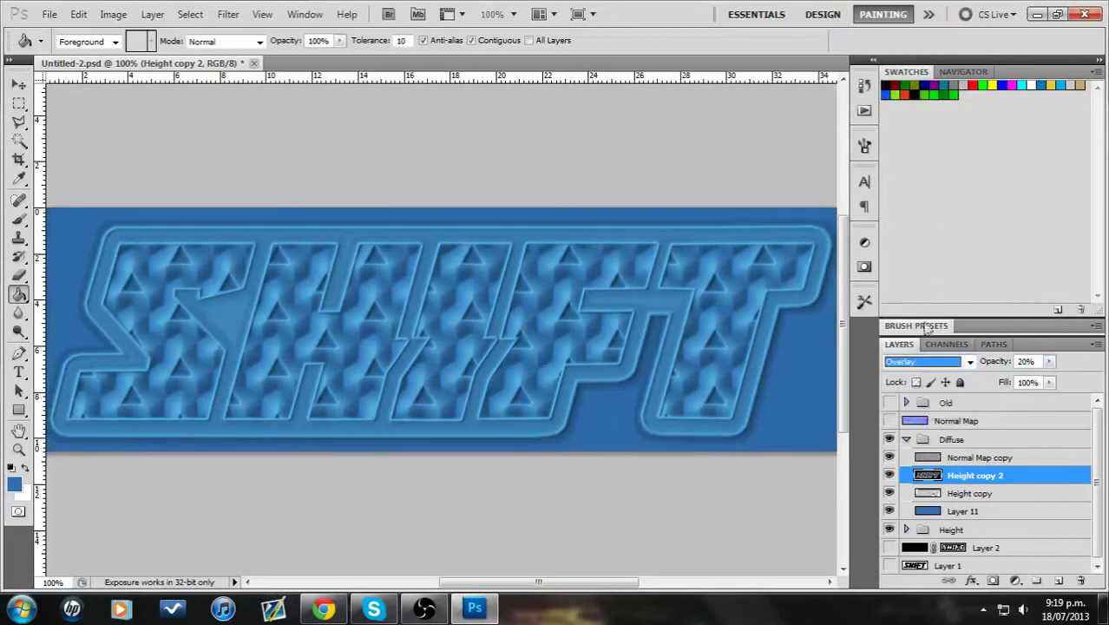
left_click(888, 474)
left_click(888, 475)
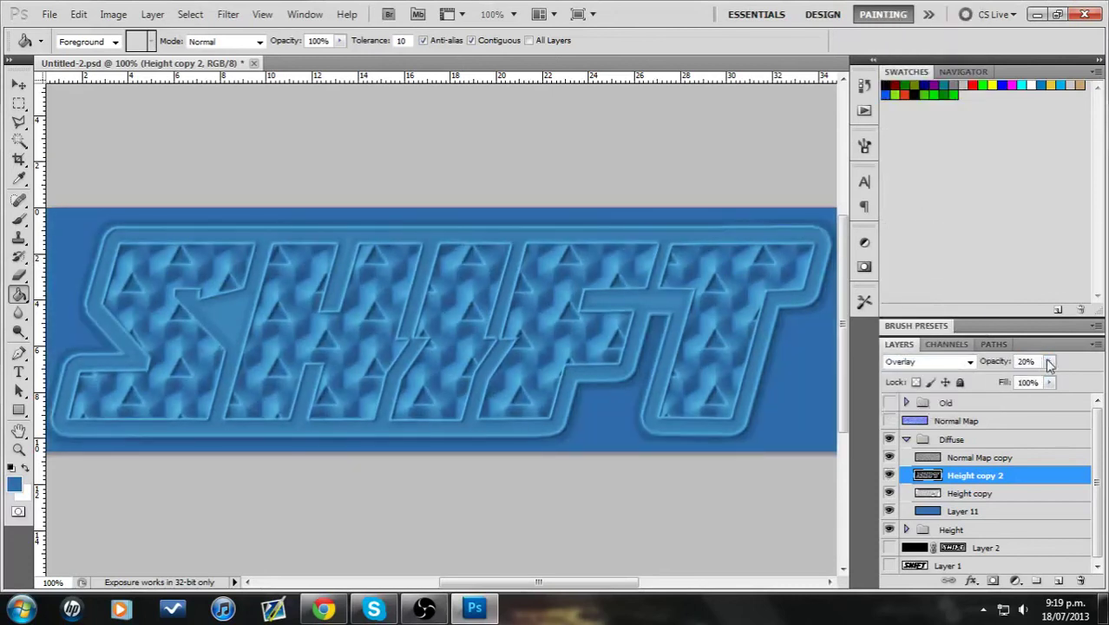
Raise Height copy 2 to 100% opacity, test Soft Light and darkening modes, then settle on Overlay.
left_click_drag(1050, 365, 1031, 379)
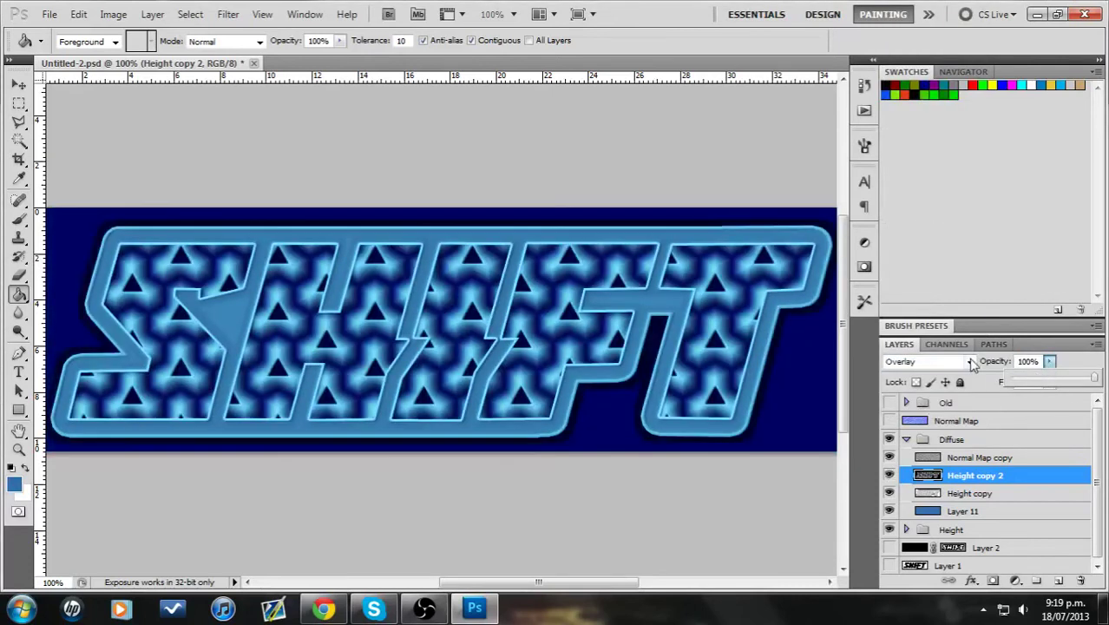
left_click(971, 362)
left_click(902, 229)
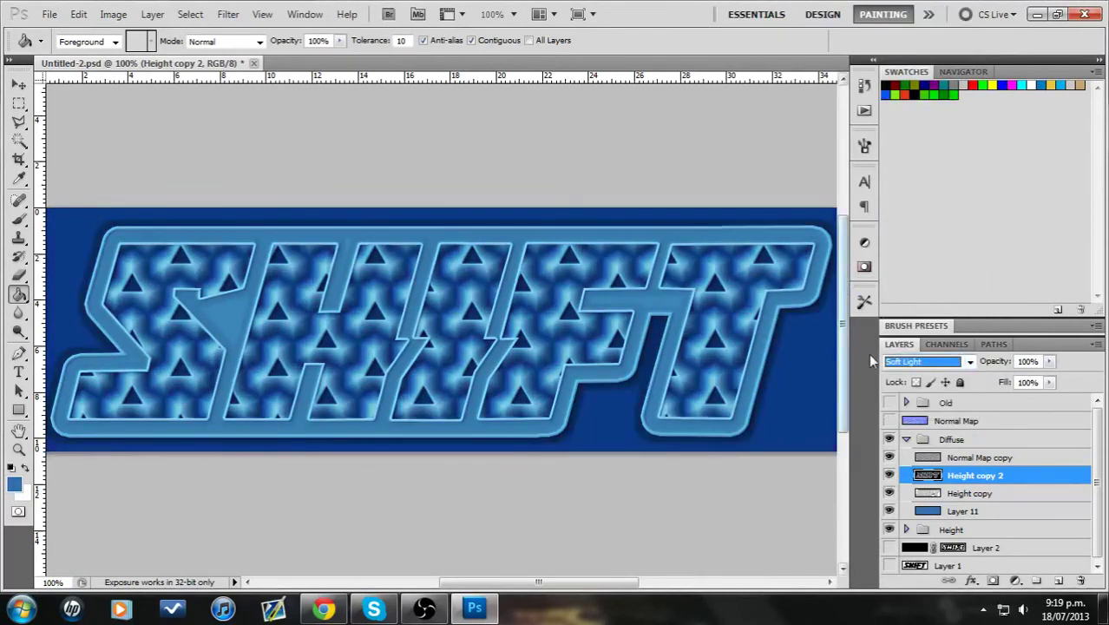
key("Down")
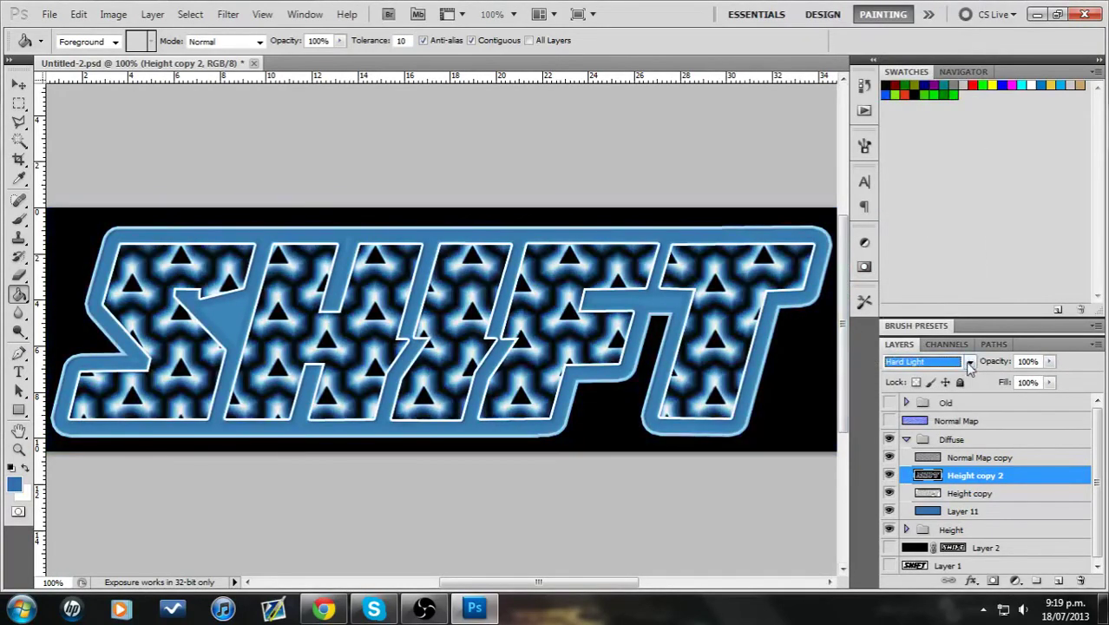
left_click(969, 361)
left_click(914, 48)
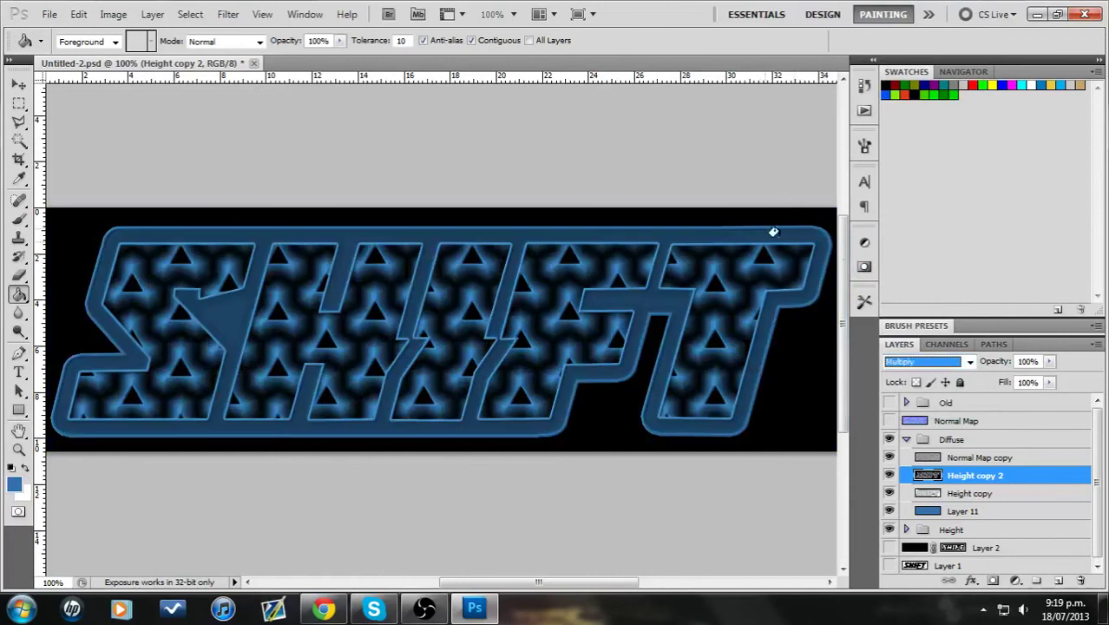
left_click(971, 362)
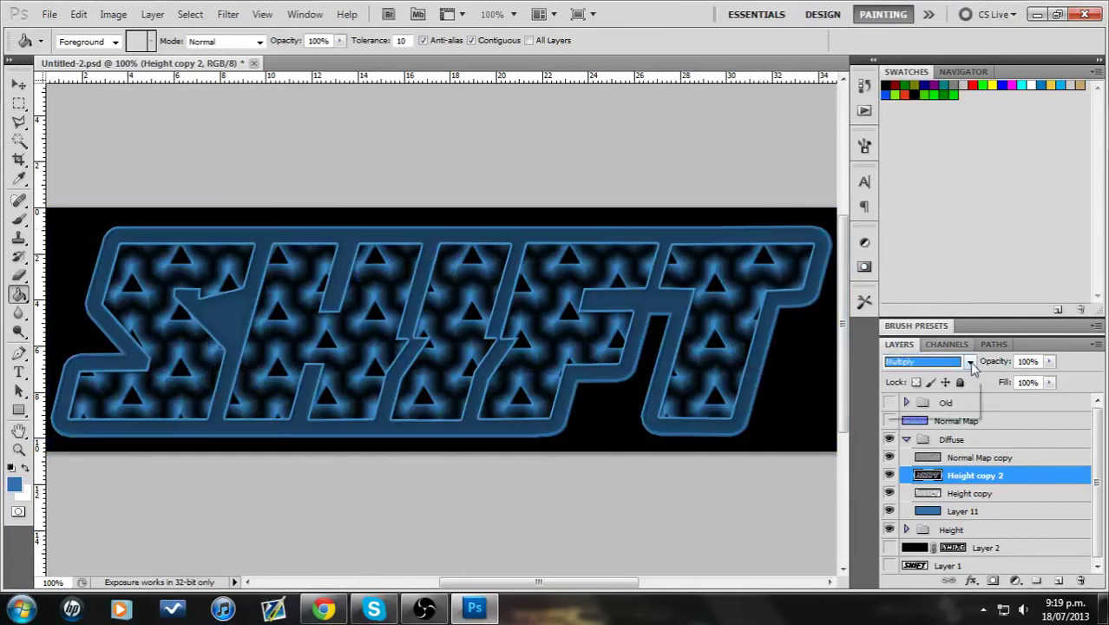
left_click(918, 209)
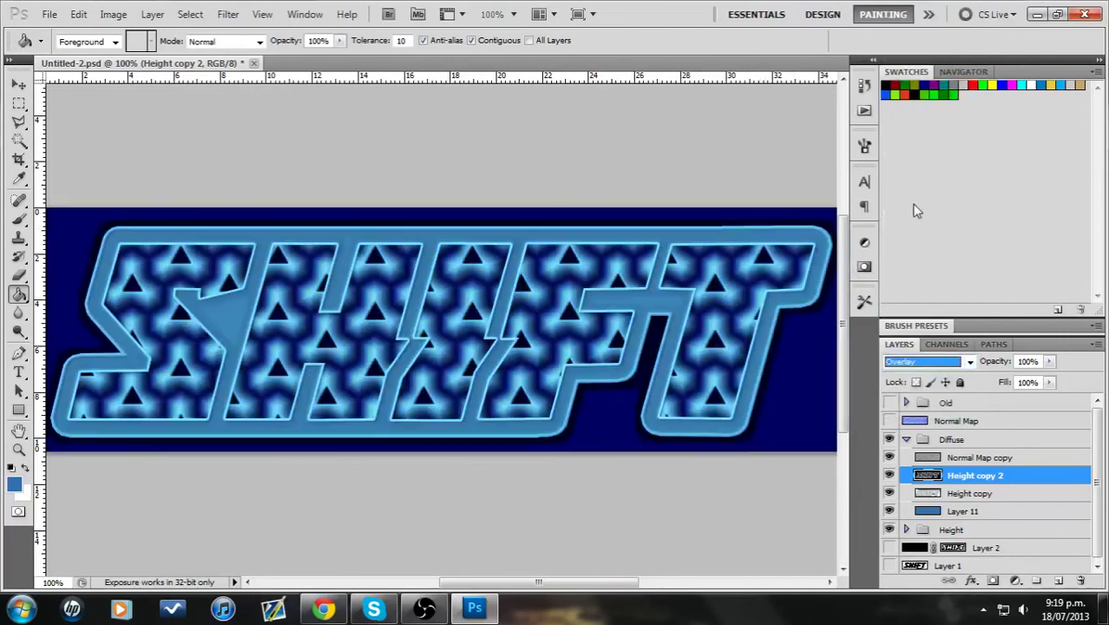
left_click(114, 16)
Apply Levels to Height copy 2 with output range 100–155, then compare the shading.
mouse_move(160, 55)
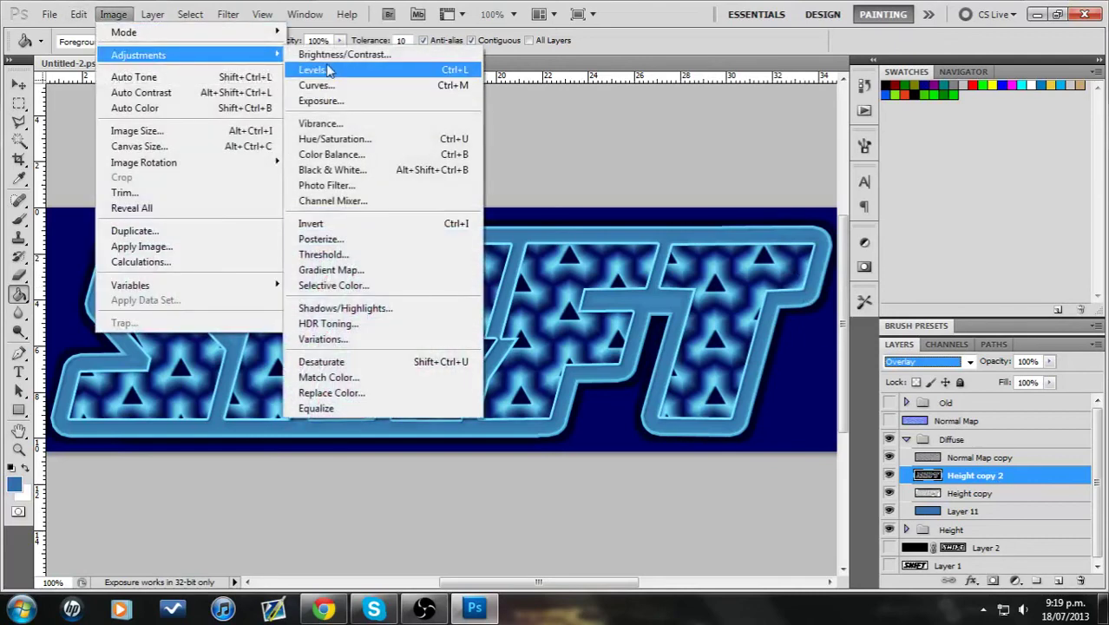
left_click(314, 69)
left_click_drag(779, 322, 859, 335)
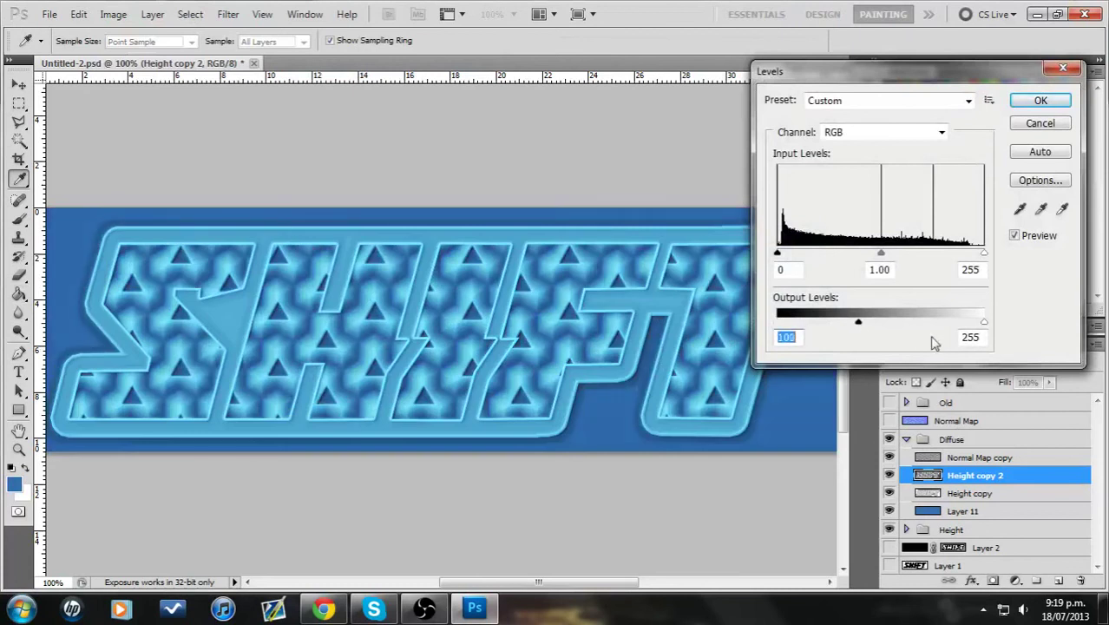
left_click_drag(984, 322, 908, 341)
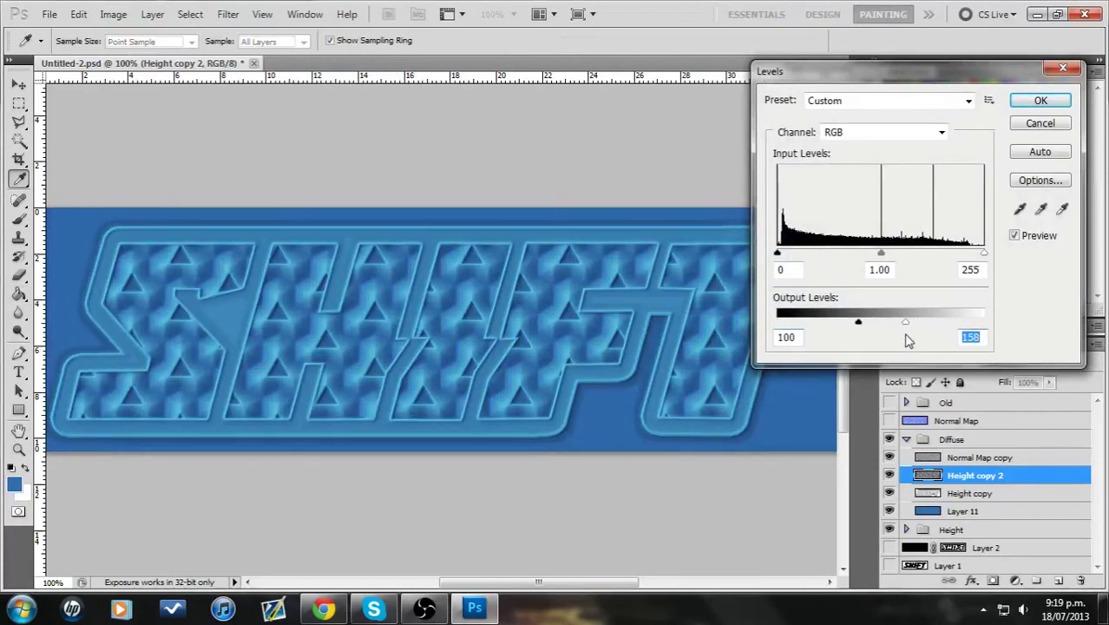
left_click(1041, 100)
left_click(889, 477)
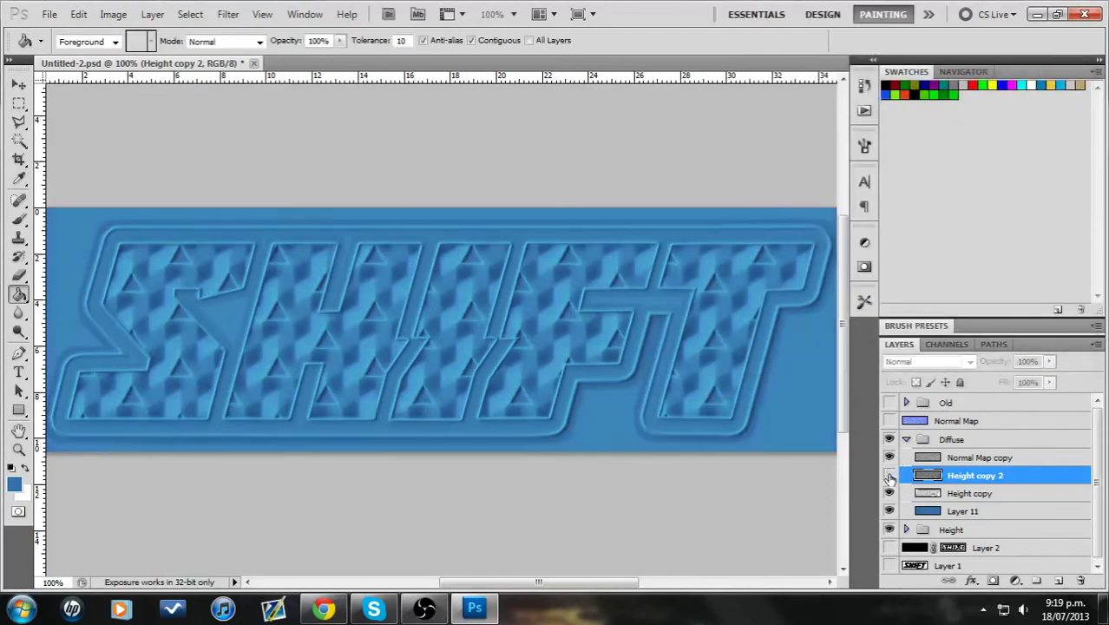
left_click(889, 478)
left_click(889, 477)
left_click(889, 478)
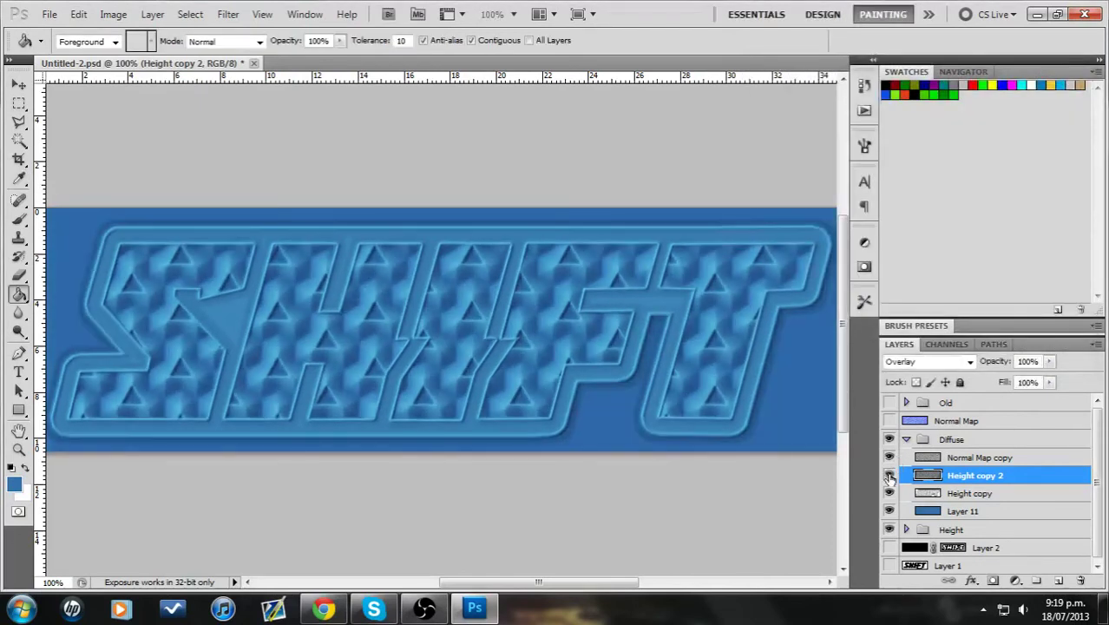
Brighten Height copy 2 with a Curves midpoint lift (input 102, output 135) and compare.
left_click(113, 13)
mouse_move(157, 59)
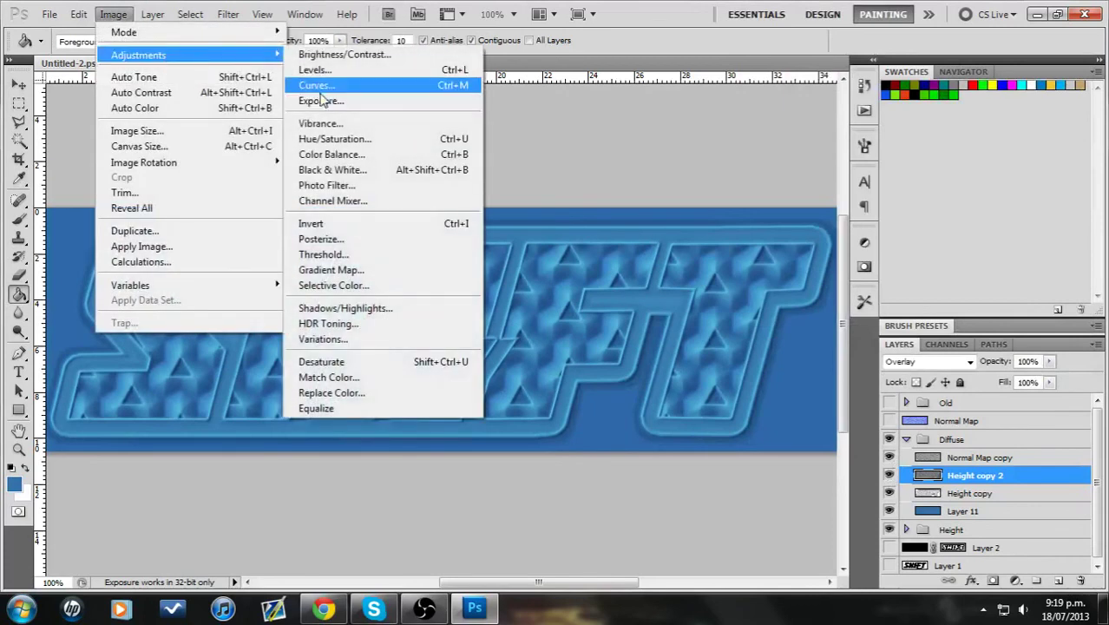
left_click(317, 99)
left_click_drag(837, 254, 814, 271)
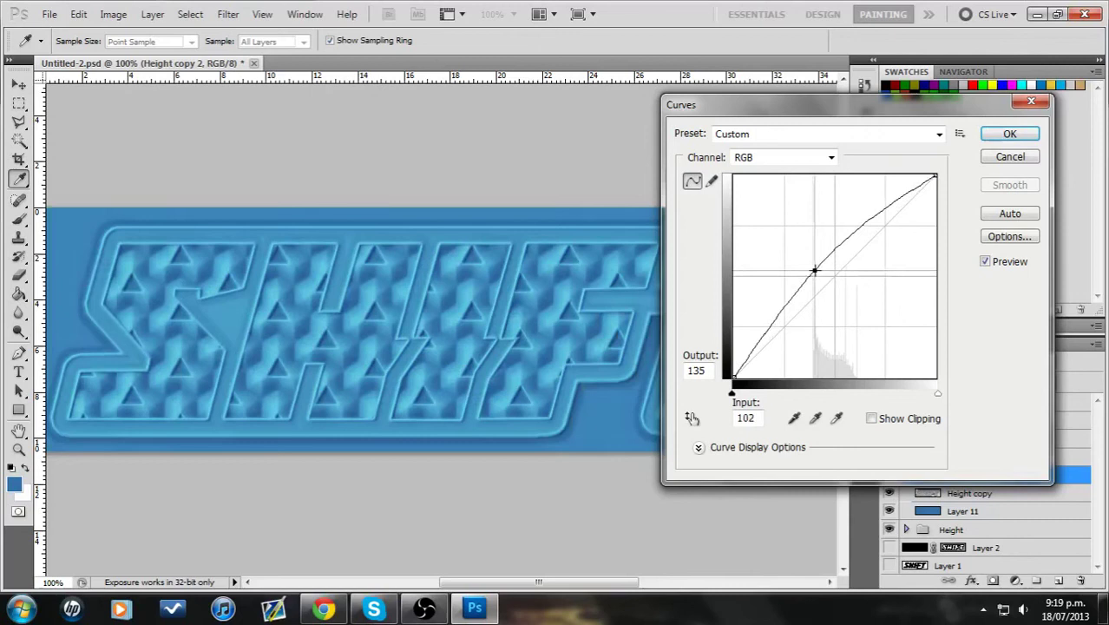
left_click(987, 139)
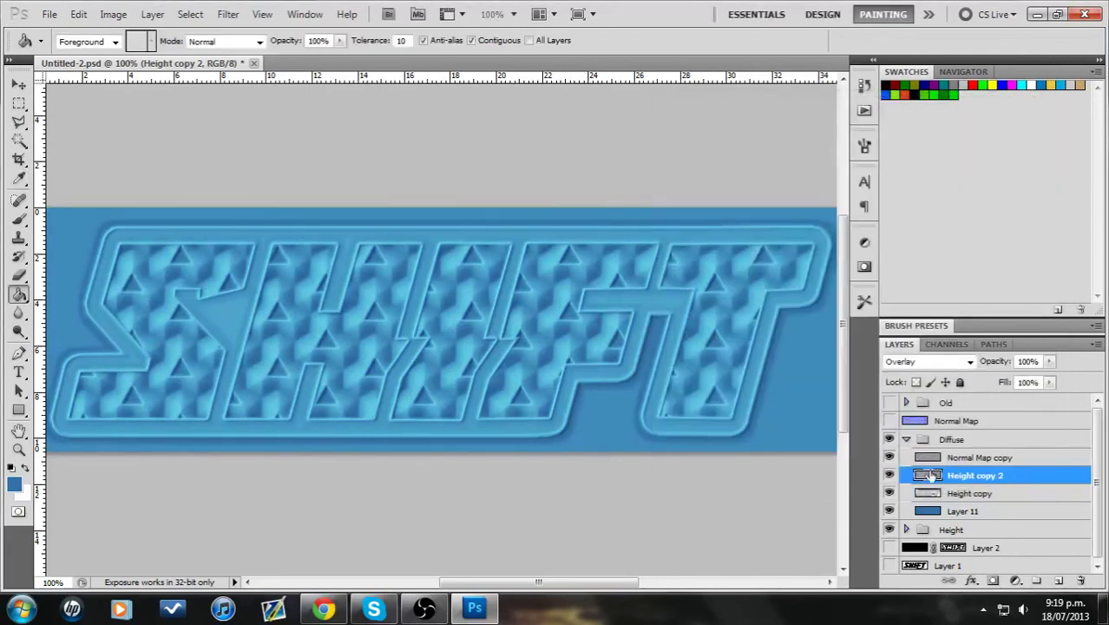
left_click(890, 476)
left_click(890, 476)
left_click(890, 476)
left_click(891, 476)
Set Height copy 2's opacity to 50% and compare it on and off.
type("57")
key("Return")
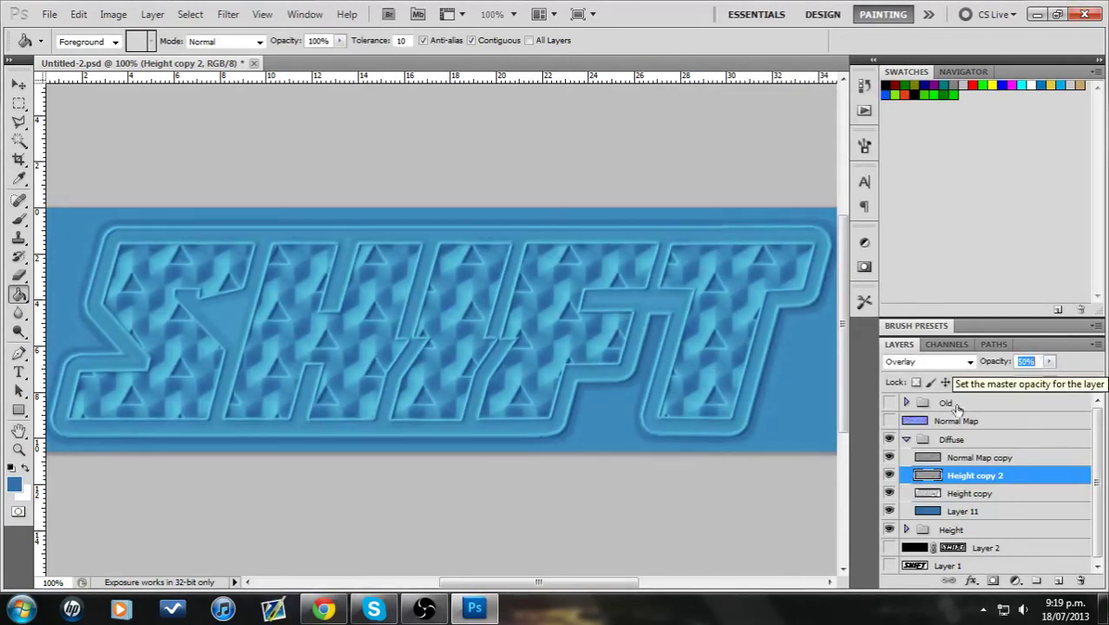
left_click(889, 476)
left_click(889, 475)
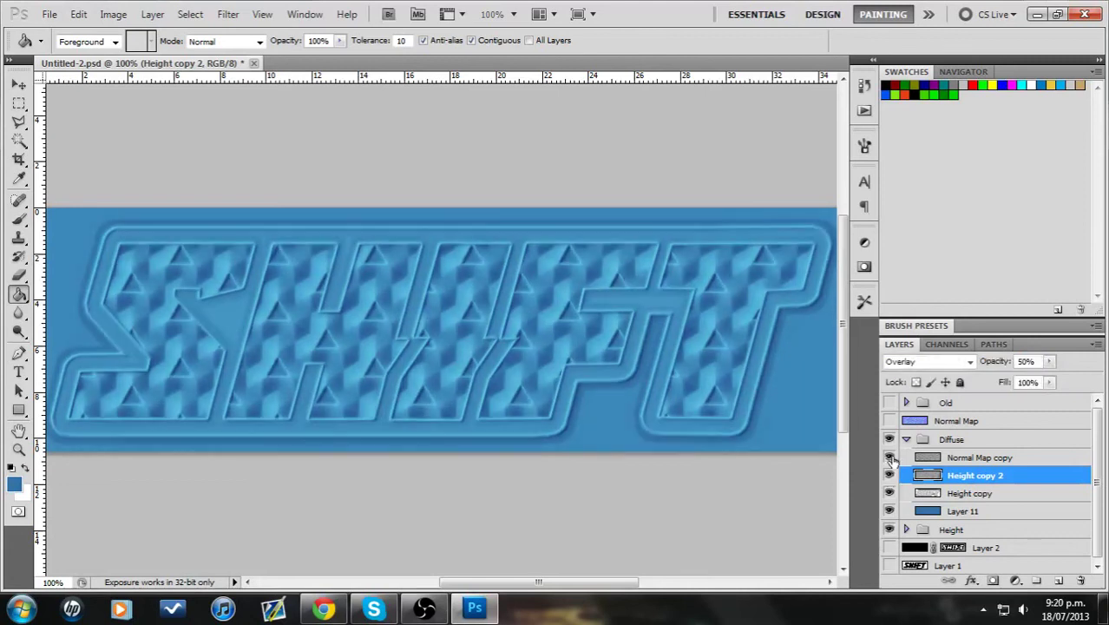
Toggle Normal Map copy and Height copy 2 to compare the result, then collapse the Diffuse group.
left_click(889, 457)
left_click(890, 457)
left_click(889, 458)
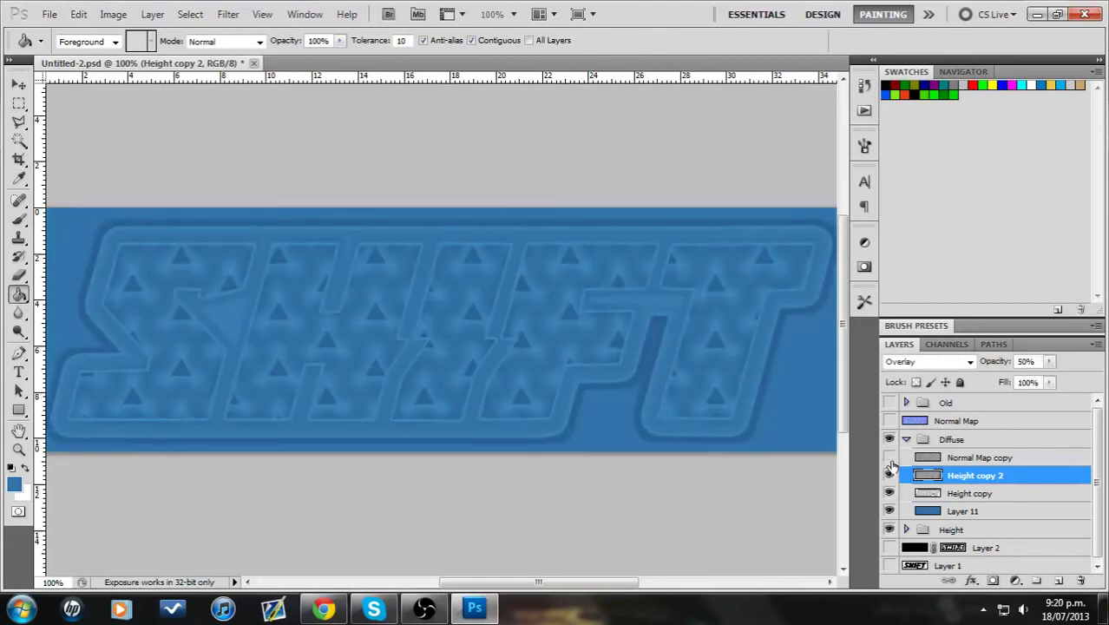
left_click(889, 457)
left_click(890, 457)
left_click(890, 475)
left_click(890, 476)
left_click(890, 457)
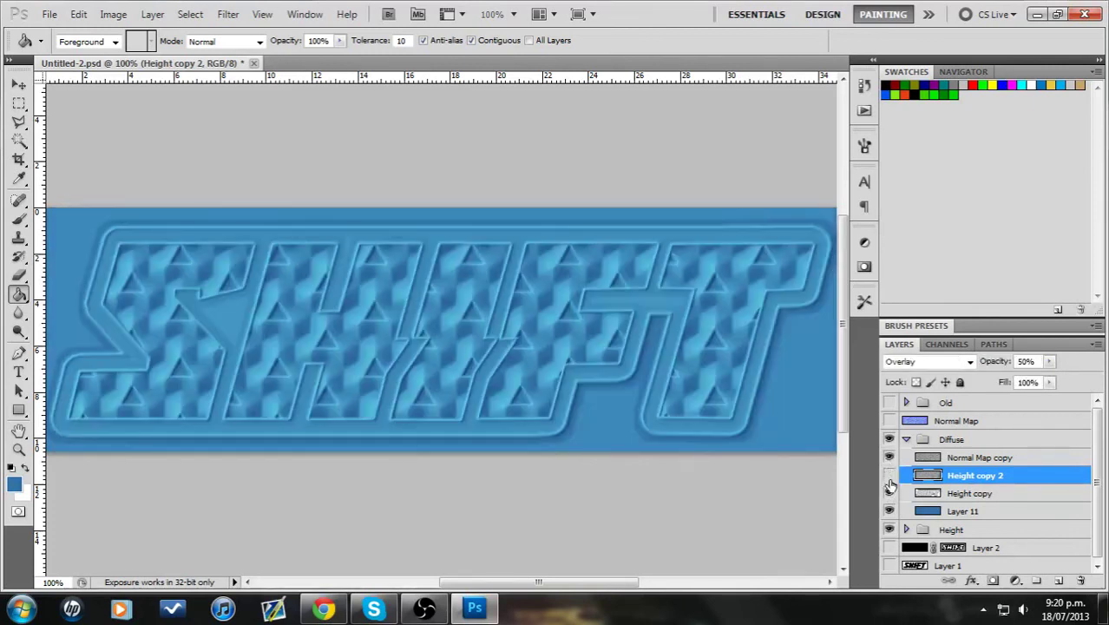
left_click(889, 479)
left_click(889, 480)
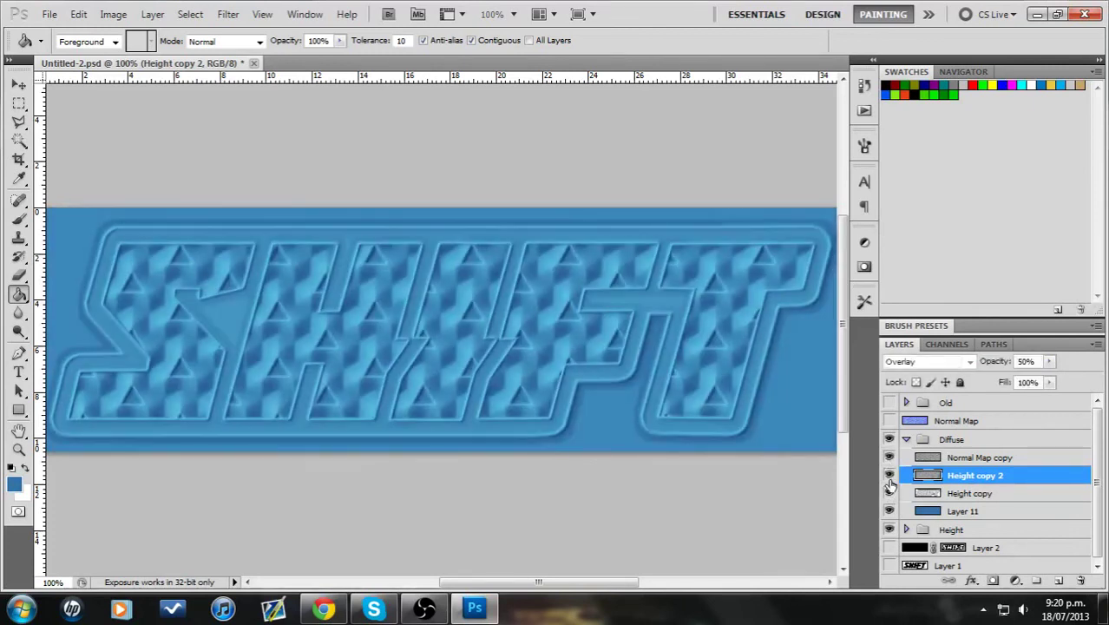
left_click(907, 439)
left_click(906, 439)
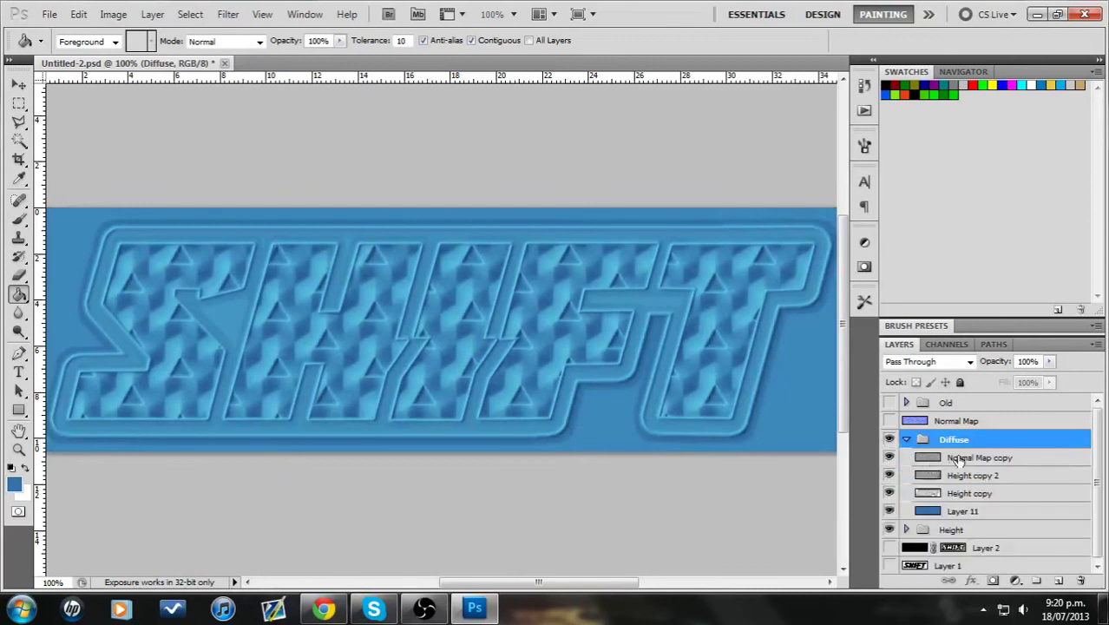
left_click(906, 439)
Hide the Height group and compare the Normal Map against the diffuse, leaving Normal Map hidden.
left_click(889, 440)
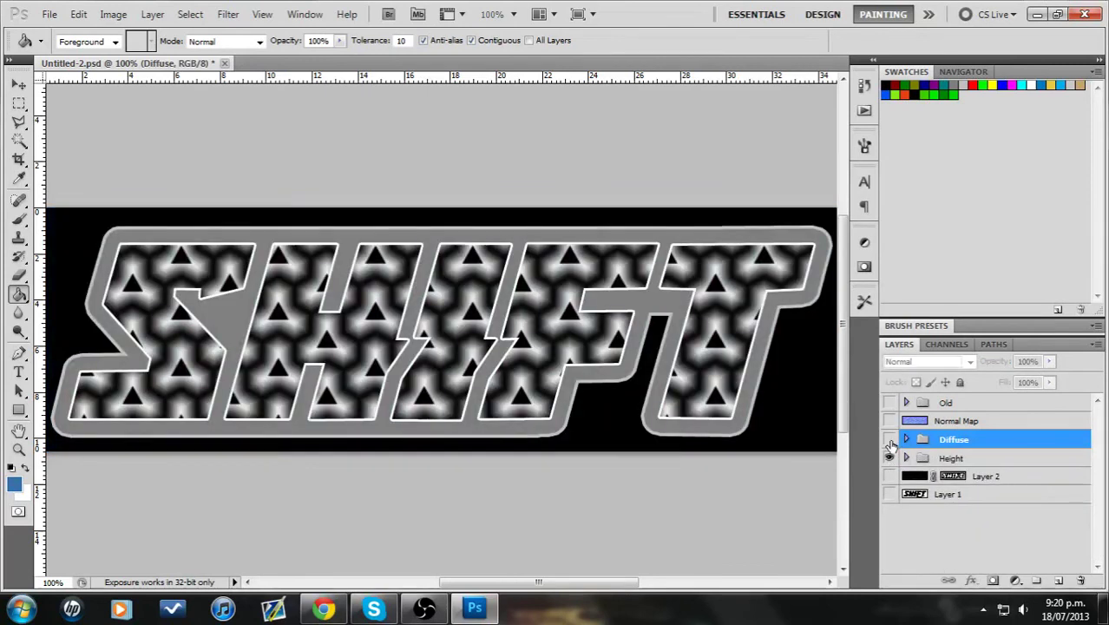
left_click(889, 440)
left_click(890, 457)
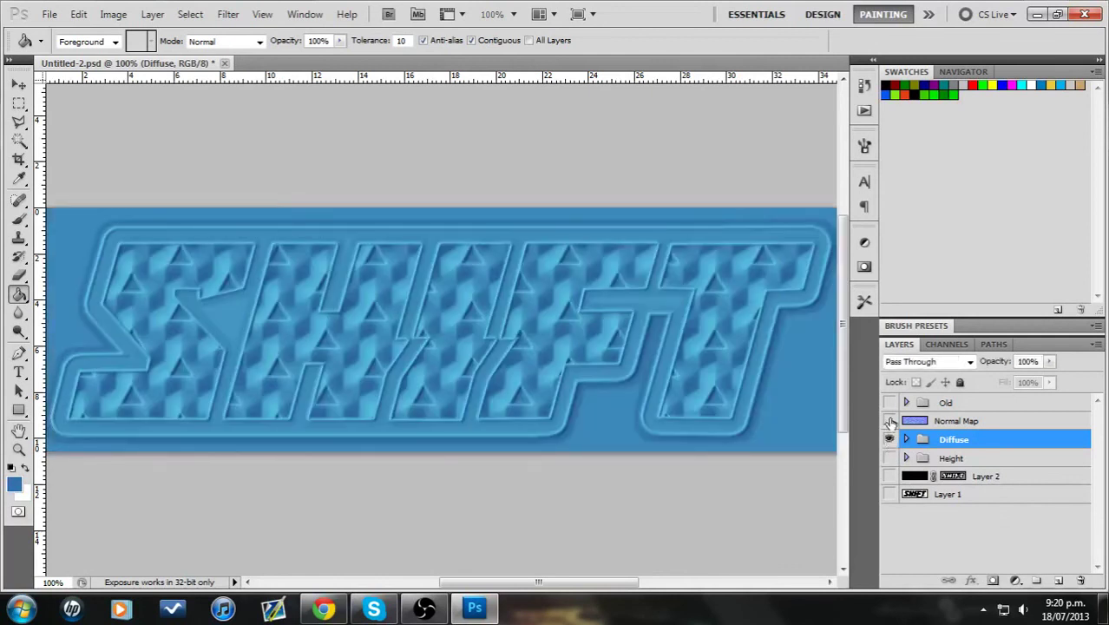
left_click(890, 421)
left_click(889, 421)
left_click(889, 421)
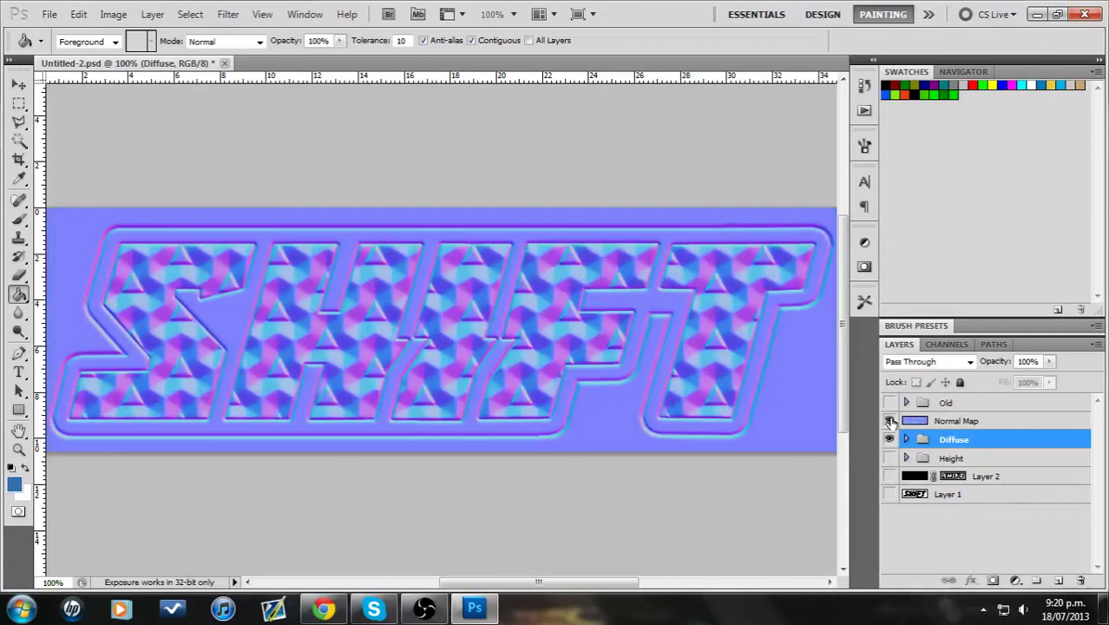
left_click(890, 421)
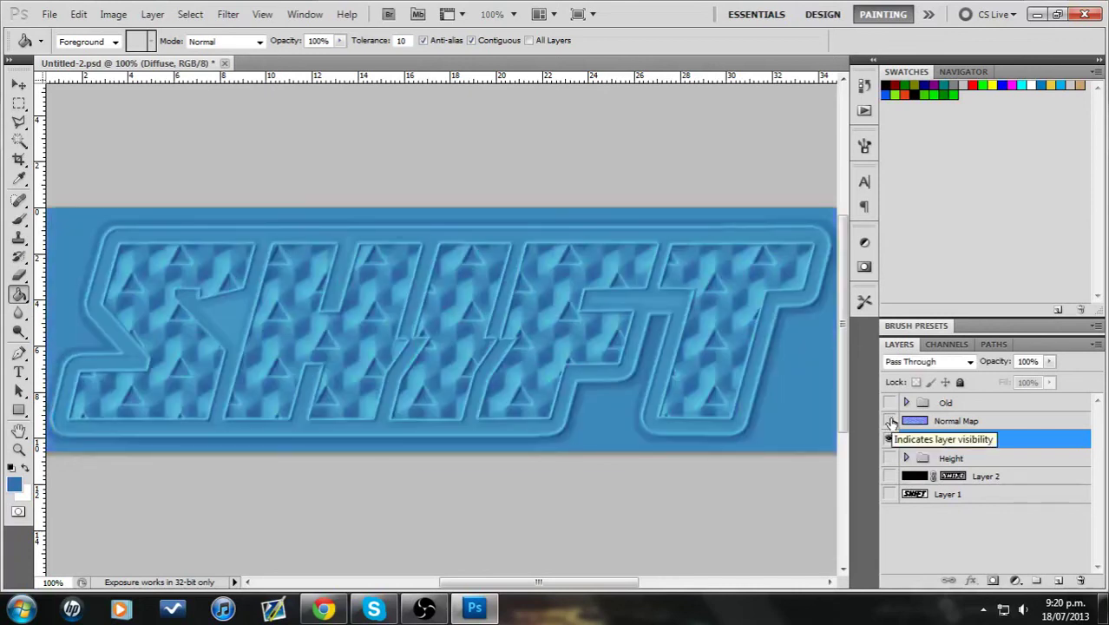
left_click(889, 421)
left_click(889, 421)
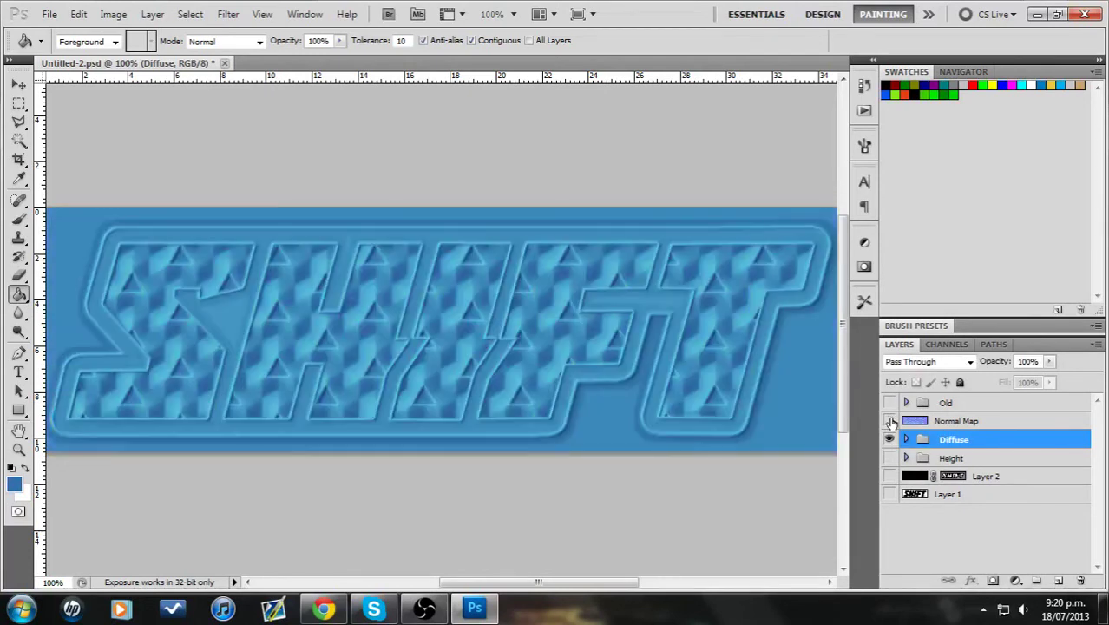
left_click(890, 421)
left_click(890, 421)
Check the logo with and without Height copy 2 inside Diffuse, then collapse the group.
left_click(906, 439)
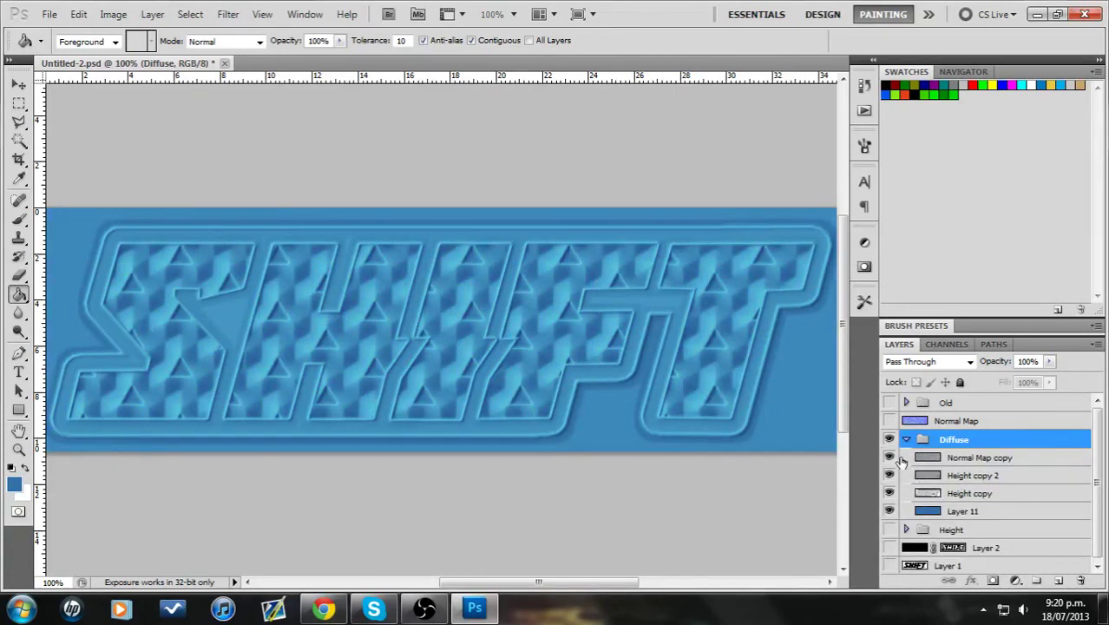
left_click(909, 476)
left_click(889, 476)
left_click(890, 476)
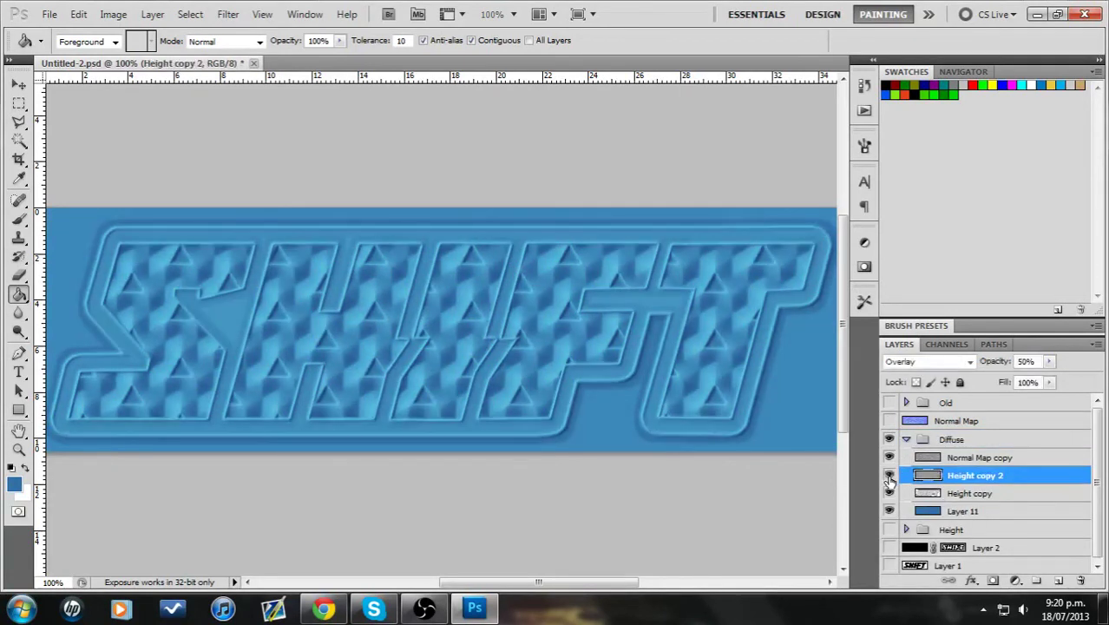
left_click(890, 476)
left_click(889, 476)
left_click(889, 475)
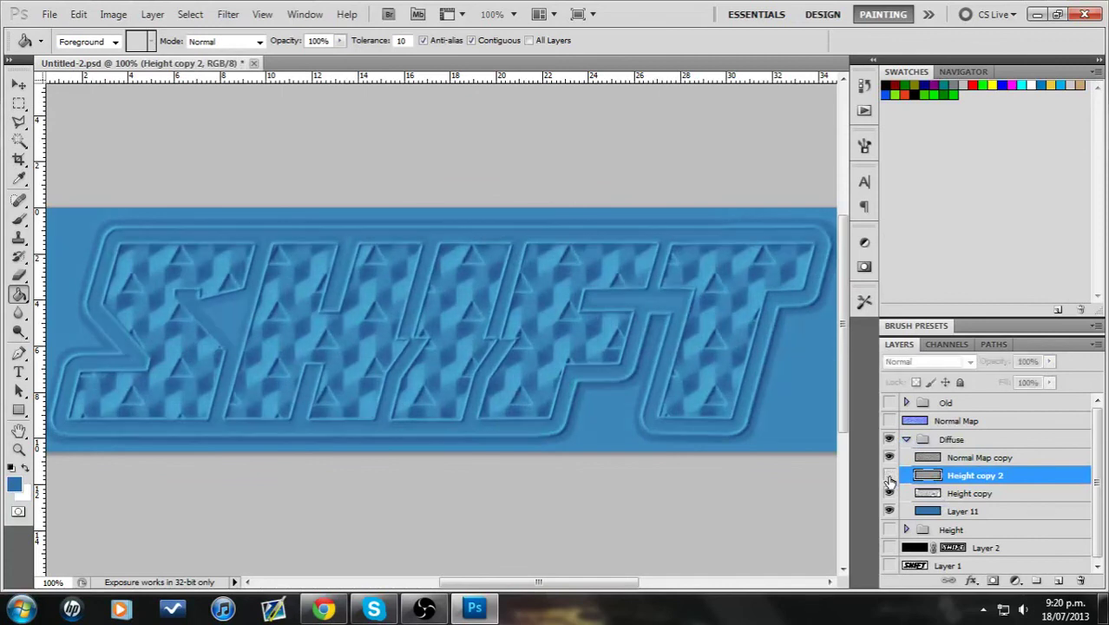
left_click(890, 476)
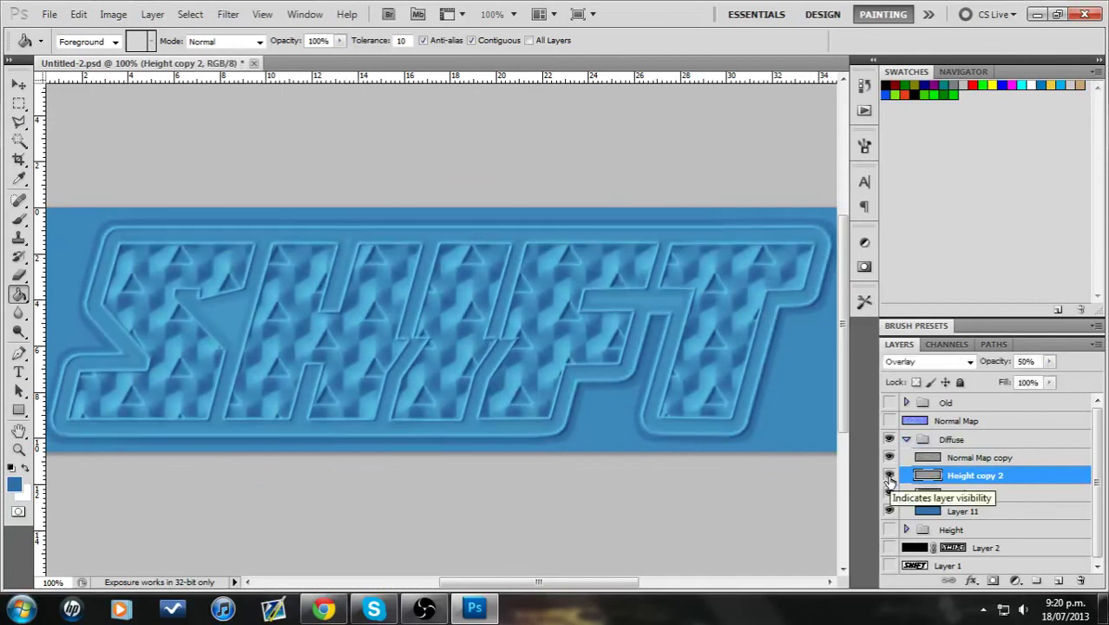
left_click(889, 475)
left_click(890, 475)
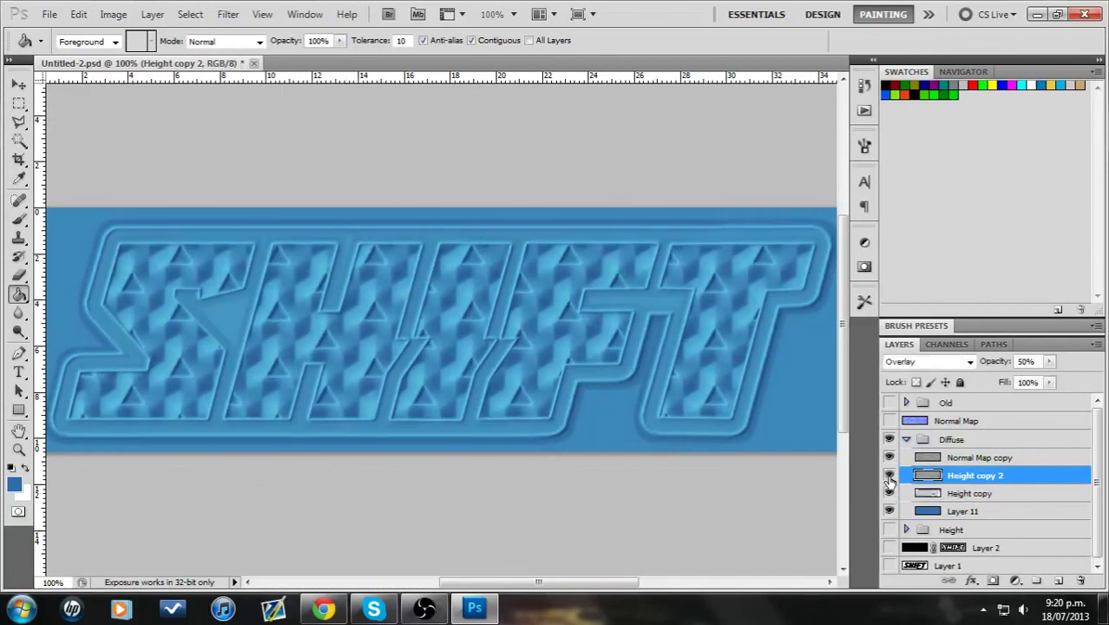
left_click(889, 475)
left_click(889, 476)
left_click(889, 475)
left_click(890, 476)
left_click(907, 440)
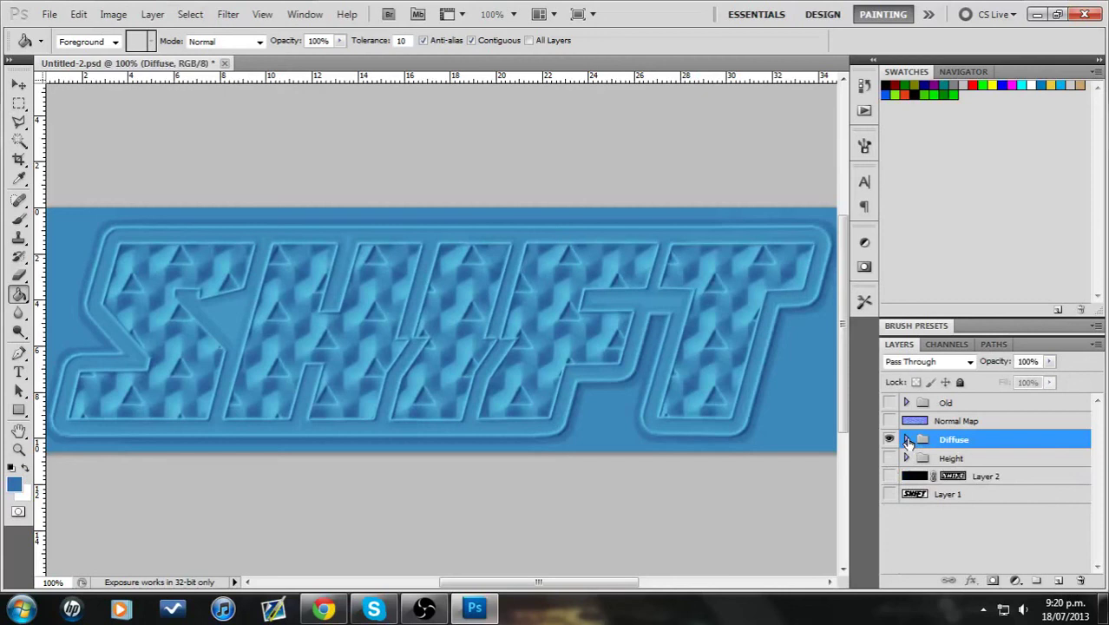